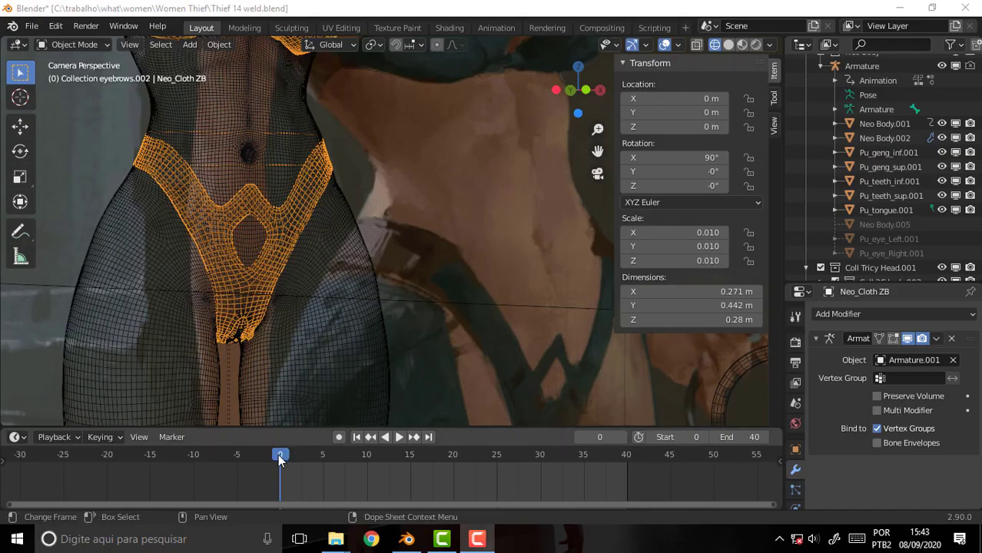
- Play the cloth animation, stop it back at frame 0, and orbit out of the camera view to the torso
{"action": "key", "text": "space"}
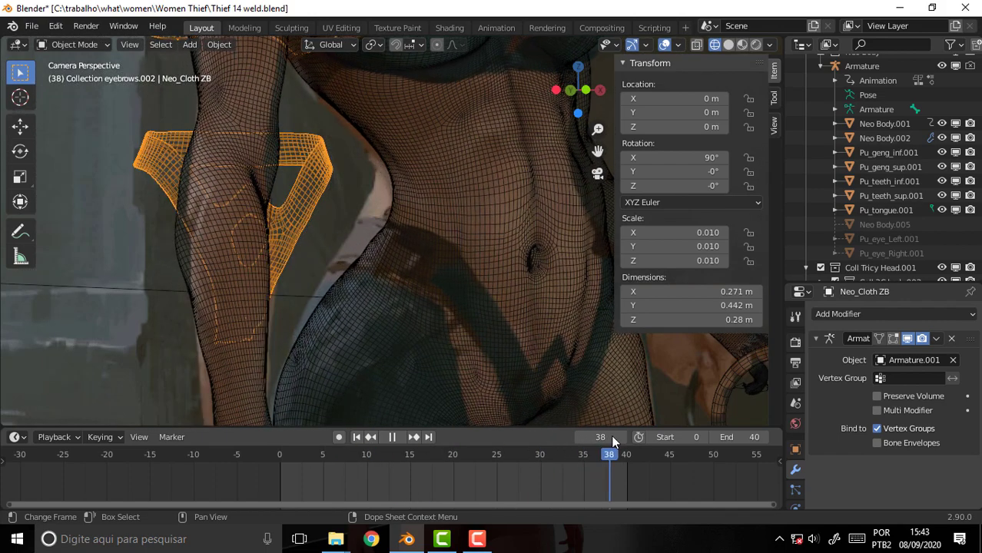
{"action": "key", "text": "Escape"}
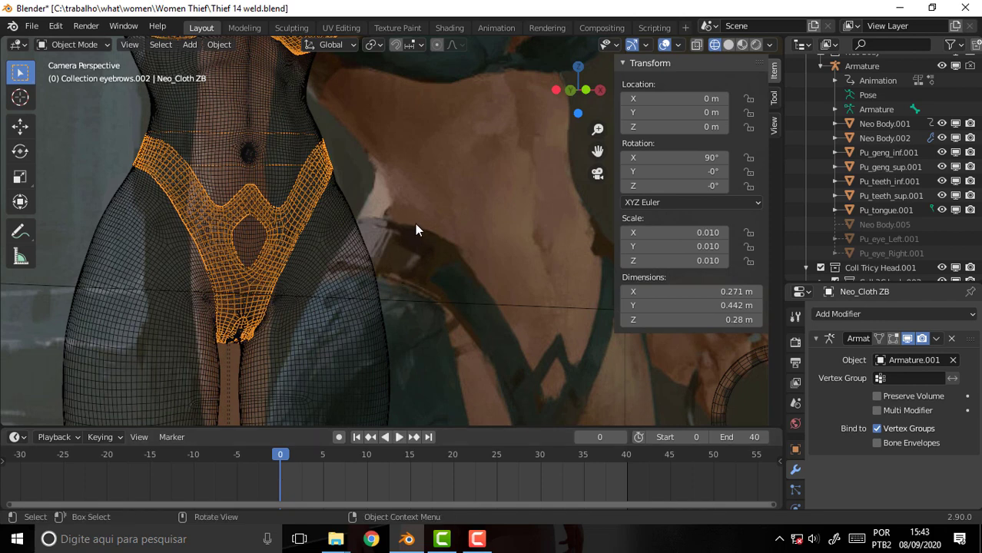
{"action": "mouse_move", "coordinate": [412, 223]}
{"action": "middle_mouse_down"}
{"action": "mouse_move", "coordinate": [554, 224]}
{"action": "mouse_move", "coordinate": [534, 193]}
{"action": "middle_mouse_up"}
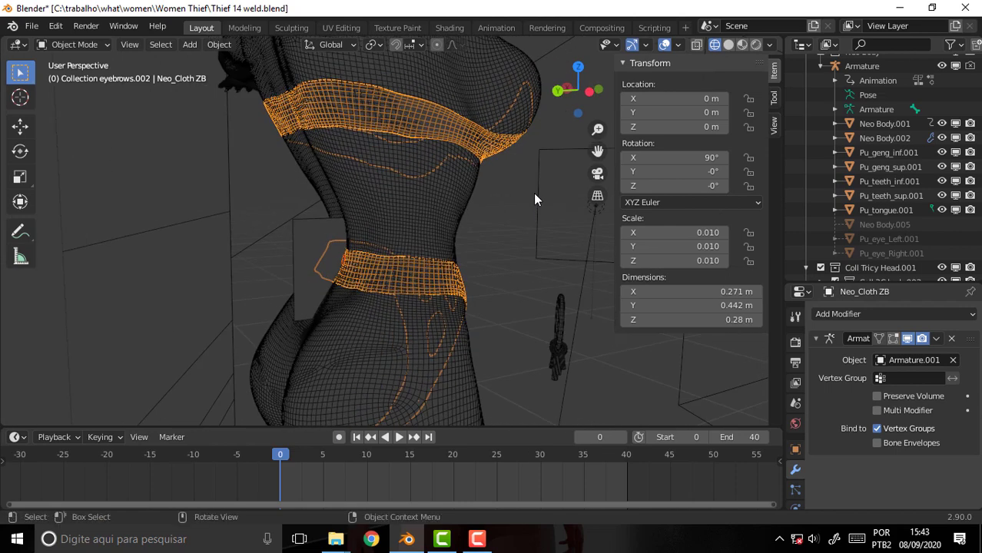
- Switch the viewport from wireframe to solid shading
{"action": "scroll", "coordinate": [534, 198], "scroll_direction": "up", "scroll_amount": 2}
{"action": "scroll", "coordinate": [534, 199], "scroll_direction": "up", "scroll_amount": 2}
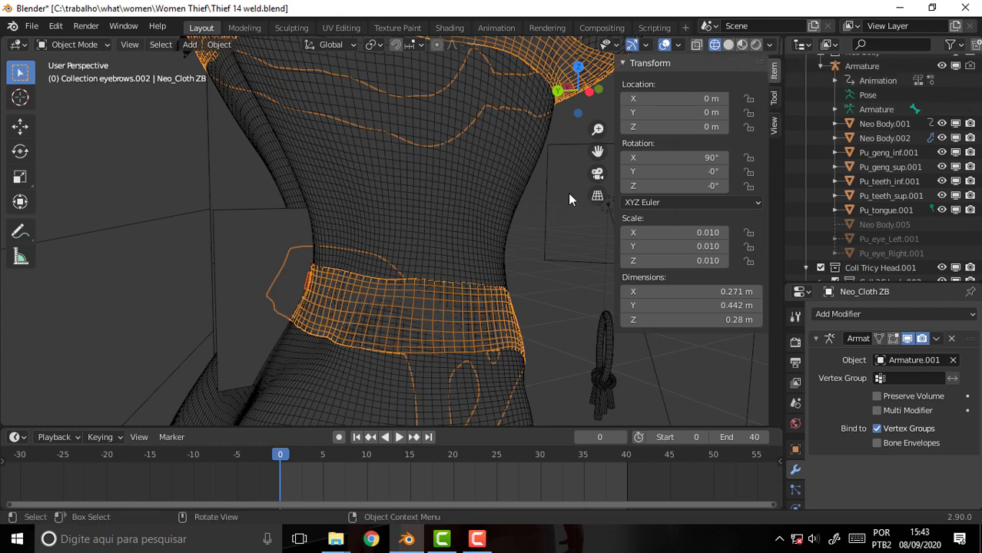
{"action": "key", "text": "z"}
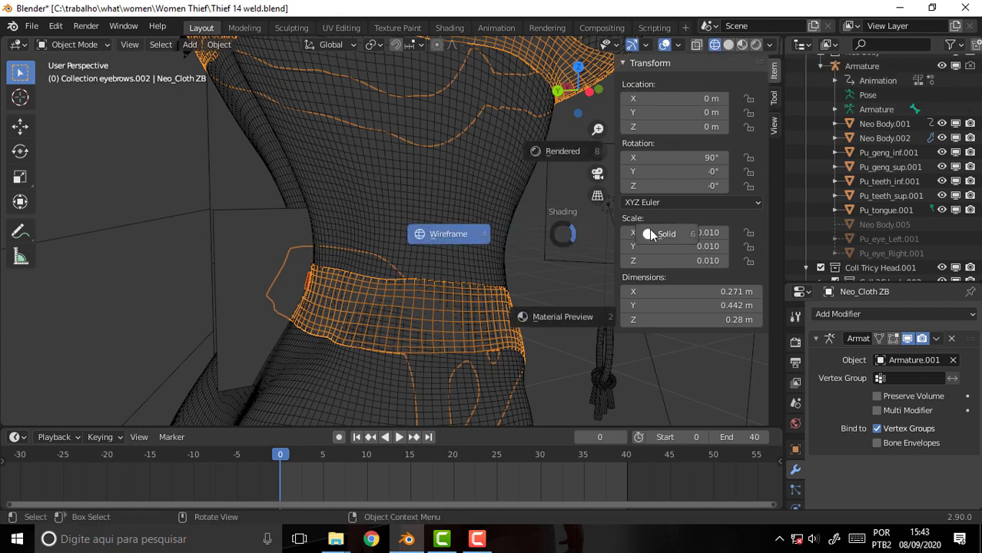
{"action": "left_click", "coordinate": [649, 229]}
- Orbit to the waist, then take Neo_Cloth ZB into Edit Mode and back to Object Mode
{"action": "scroll", "coordinate": [510, 218], "scroll_direction": "up", "scroll_amount": 4}
{"action": "middle_click_drag", "start_coordinate": [448, 202], "coordinate": [536, 193]}
{"action": "scroll", "coordinate": [482, 199], "scroll_direction": "down", "scroll_amount": 2}
{"action": "scroll", "coordinate": [500, 193], "scroll_direction": "up", "scroll_amount": 2}
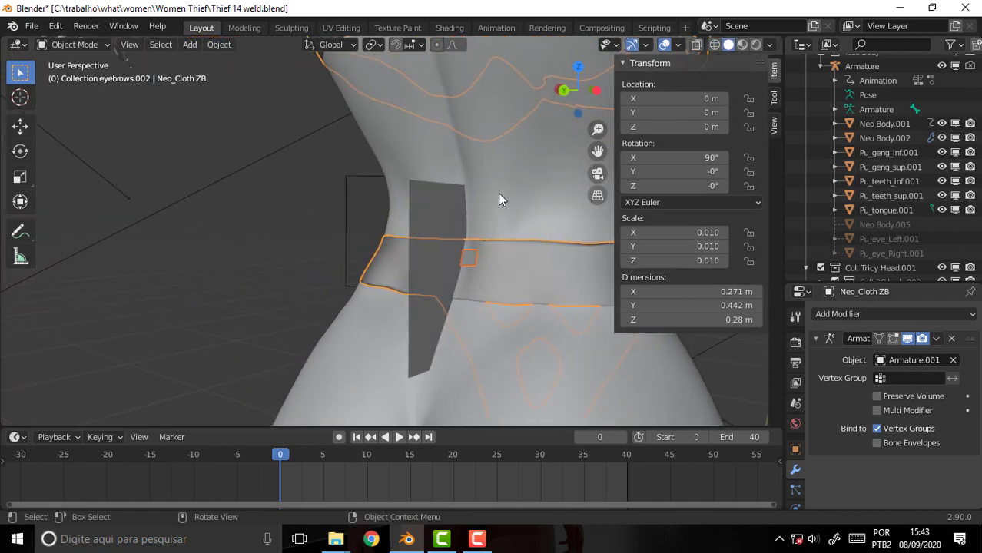
{"action": "left_click", "coordinate": [516, 271]}
{"action": "left_click", "coordinate": [516, 271]}
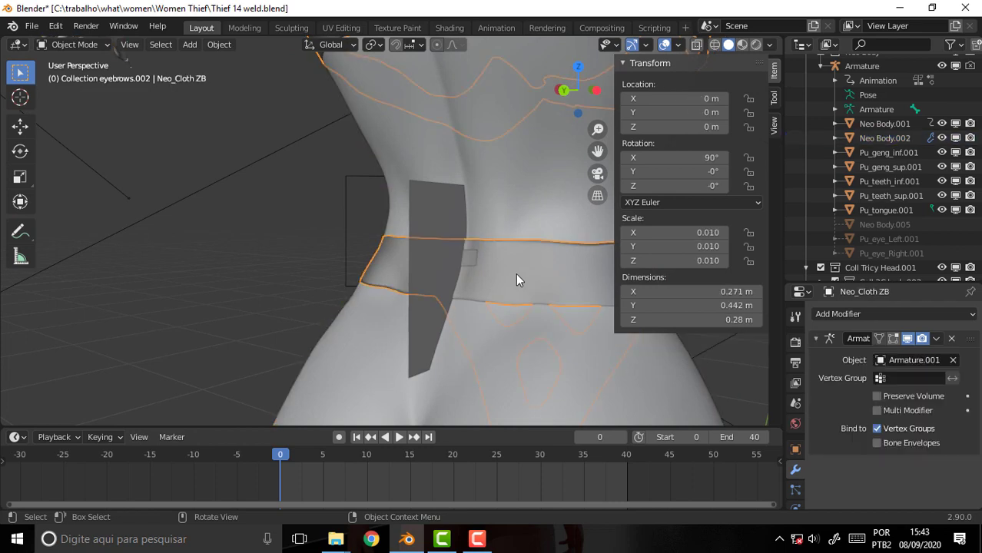
{"action": "left_click", "coordinate": [74, 43]}
{"action": "left_click", "coordinate": [81, 78]}
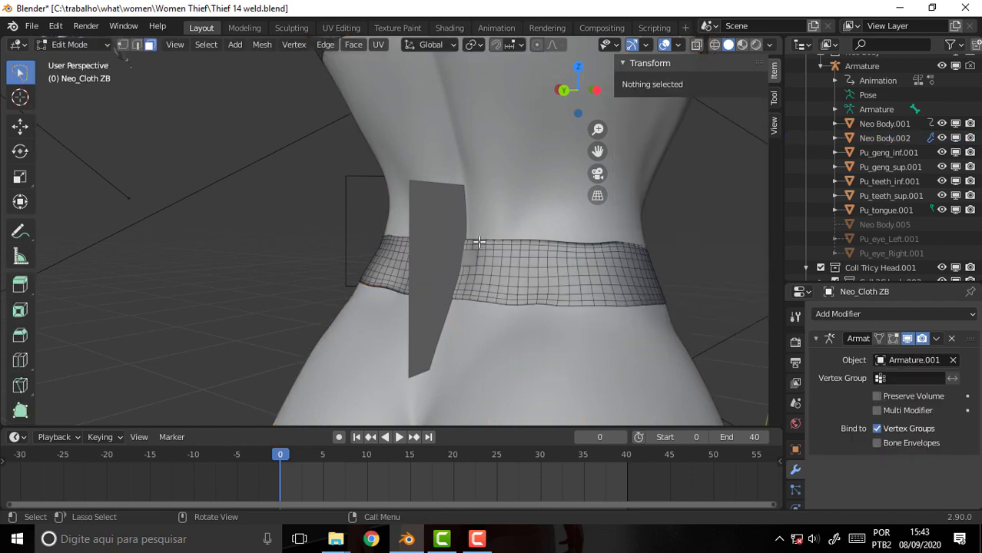
{"action": "left_click", "coordinate": [435, 262]}
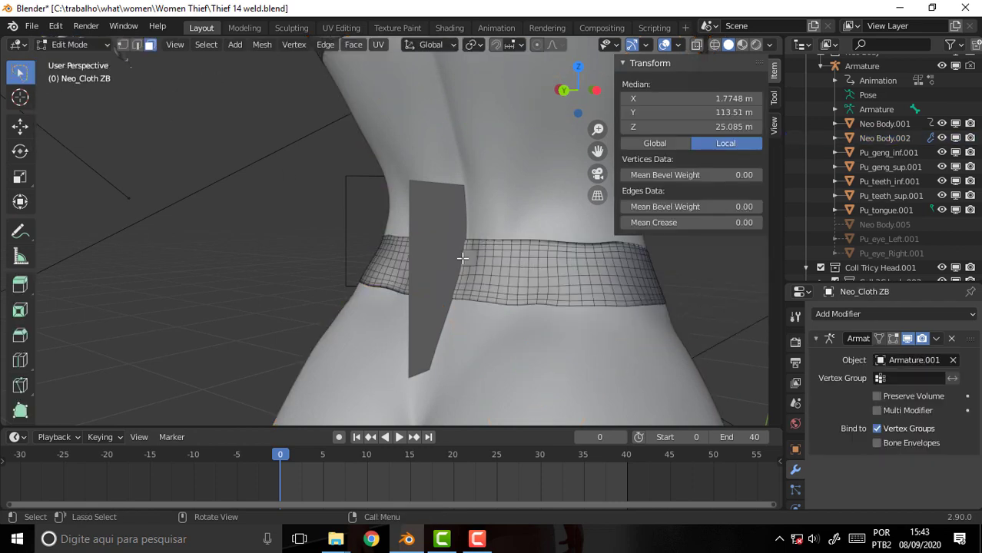
{"action": "left_click", "coordinate": [75, 44]}
{"action": "left_click", "coordinate": [76, 60]}
- Select the dark plane and orbit so it faces the view
{"action": "left_click", "coordinate": [426, 234]}
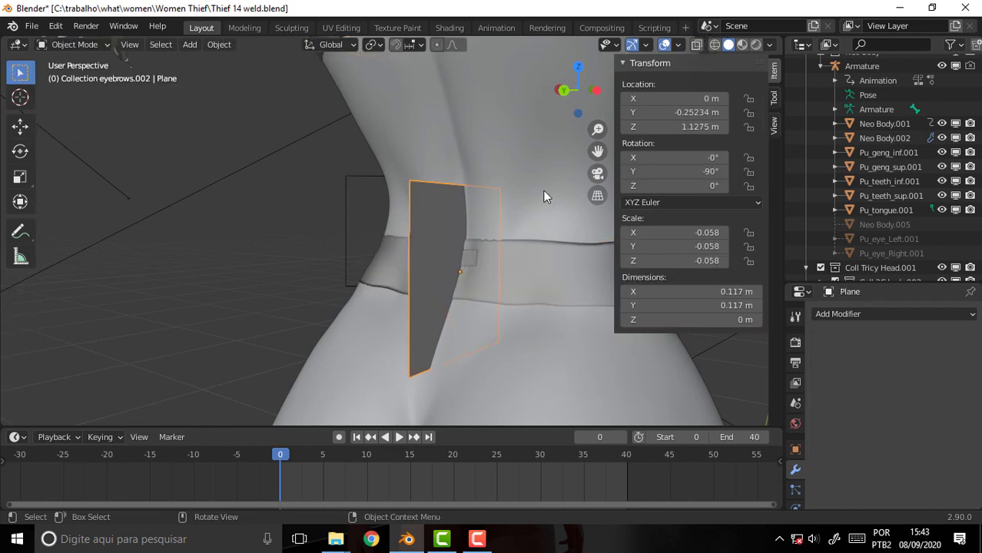
{"action": "mouse_move", "coordinate": [597, 150]}
{"action": "left_mouse_down"}
{"action": "mouse_move", "coordinate": [461, 146]}
{"action": "mouse_move", "coordinate": [424, 263]}
{"action": "left_mouse_up"}
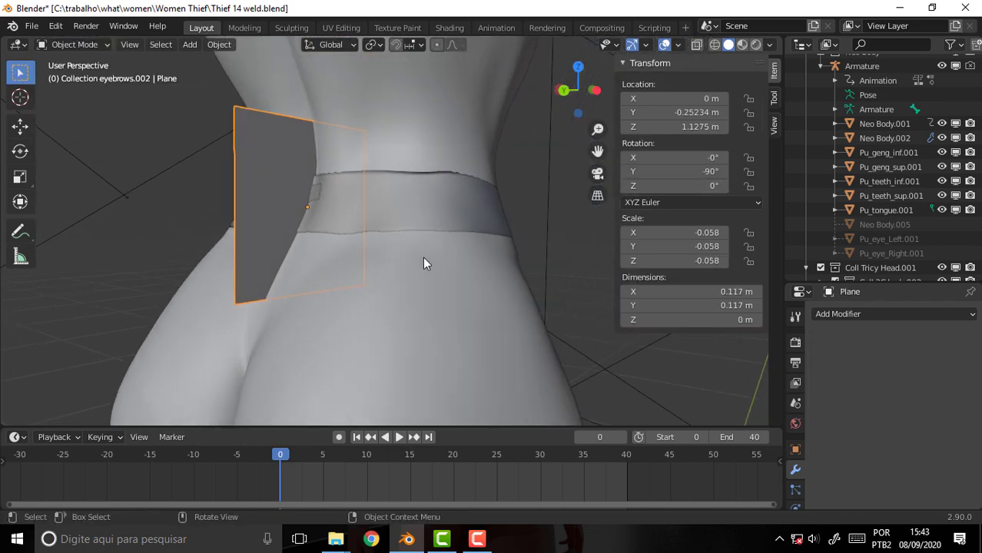
{"action": "scroll", "coordinate": [357, 236], "scroll_direction": "up", "scroll_amount": 3}
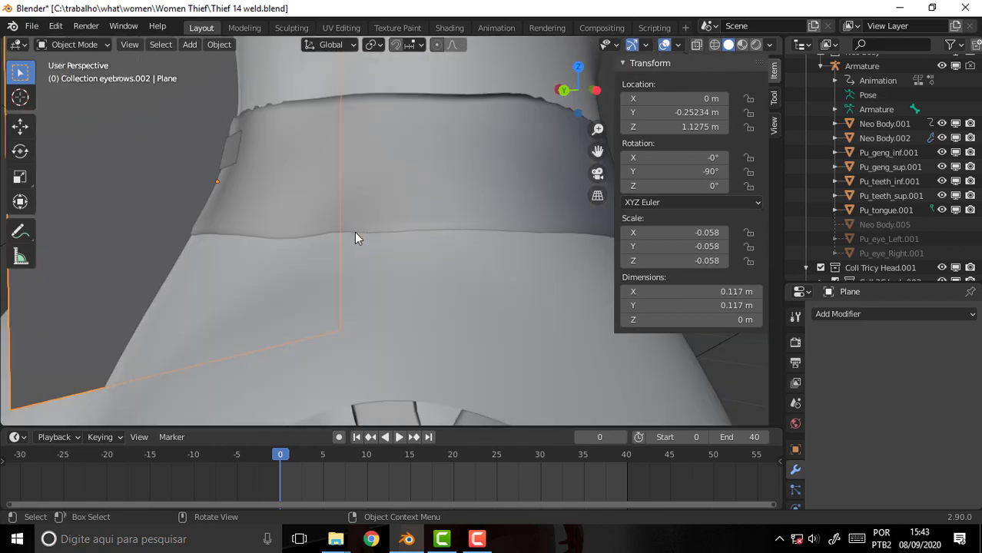
{"action": "scroll", "coordinate": [354, 232], "scroll_direction": "down", "scroll_amount": 3}
{"action": "middle_click_drag", "start_coordinate": [353, 232], "coordinate": [425, 261]}
- Inspect the Neo_Cloth ZB belt's quad grid in Edit Mode, then return to Object Mode
{"action": "left_click", "coordinate": [492, 274]}
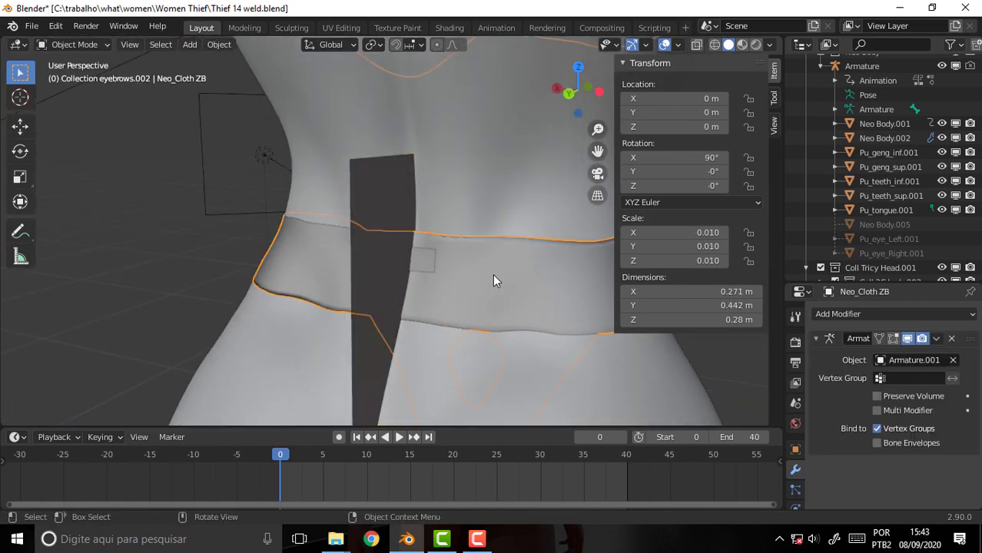
{"action": "left_click", "coordinate": [74, 45]}
{"action": "left_click", "coordinate": [93, 77]}
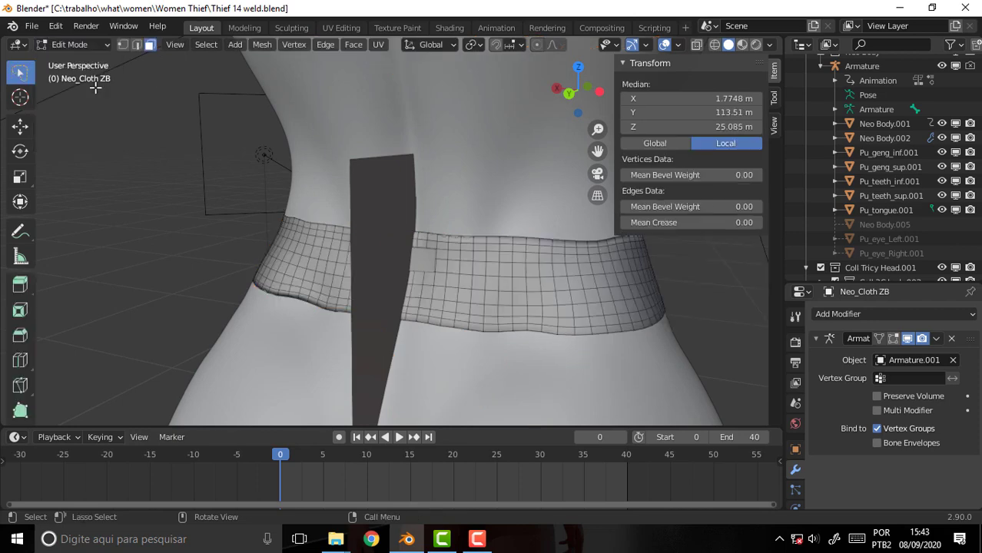
{"action": "scroll", "coordinate": [457, 251], "scroll_direction": "up", "scroll_amount": 4}
{"action": "middle_click_drag", "start_coordinate": [453, 245], "coordinate": [410, 232]}
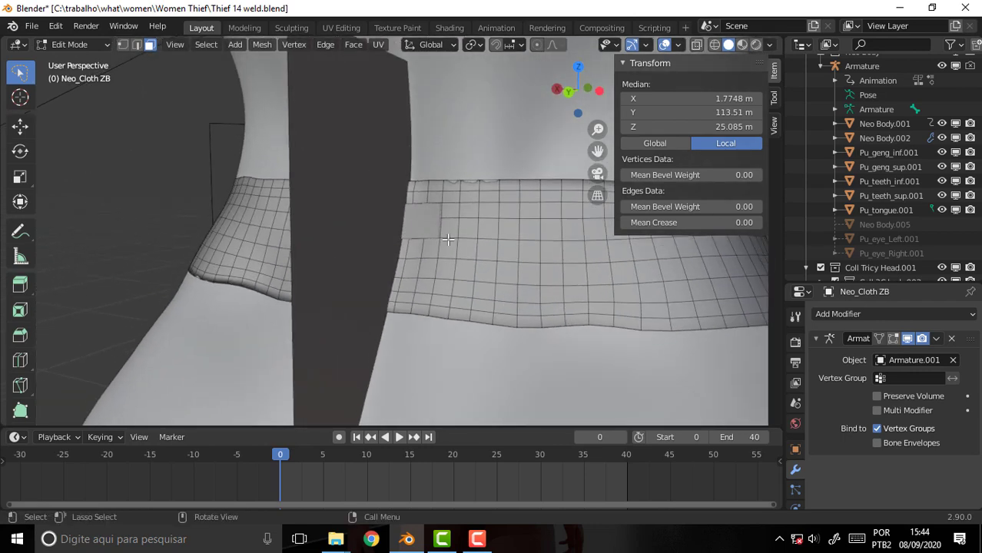
{"action": "left_click", "coordinate": [79, 45]}
{"action": "left_click", "coordinate": [81, 62]}
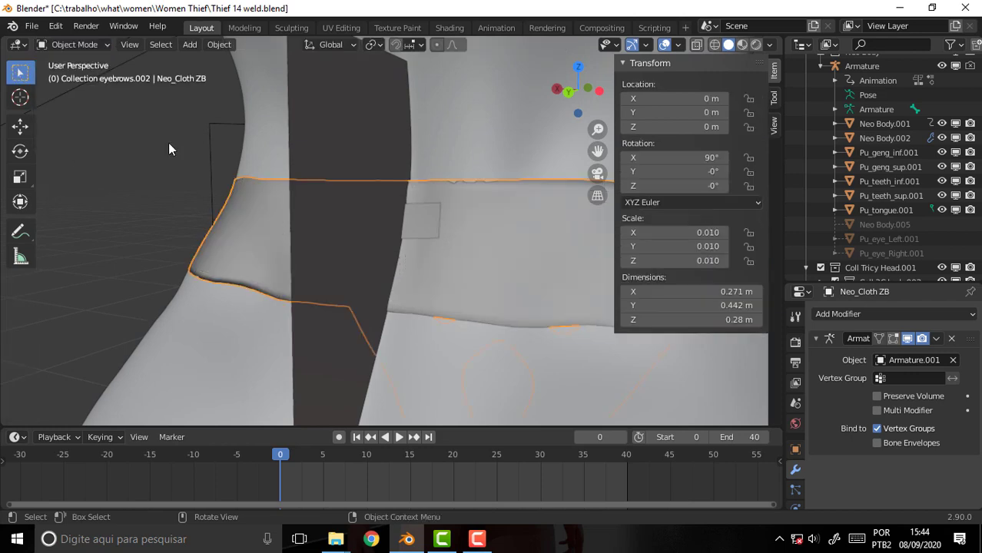
- Enter and leave Edit Mode on the Neo Body.002 mesh
{"action": "left_click", "coordinate": [458, 230]}
{"action": "left_click", "coordinate": [74, 45]}
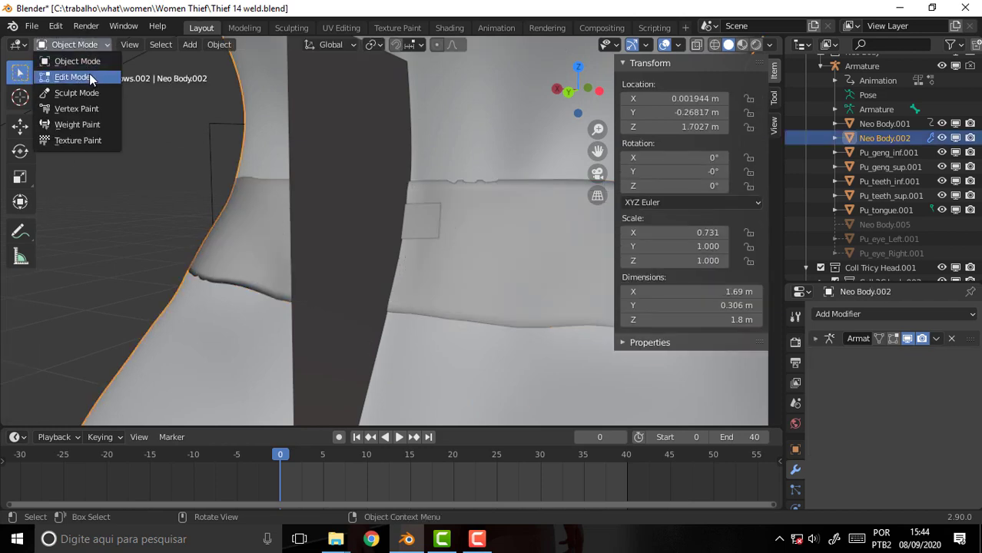
{"action": "left_click", "coordinate": [90, 79]}
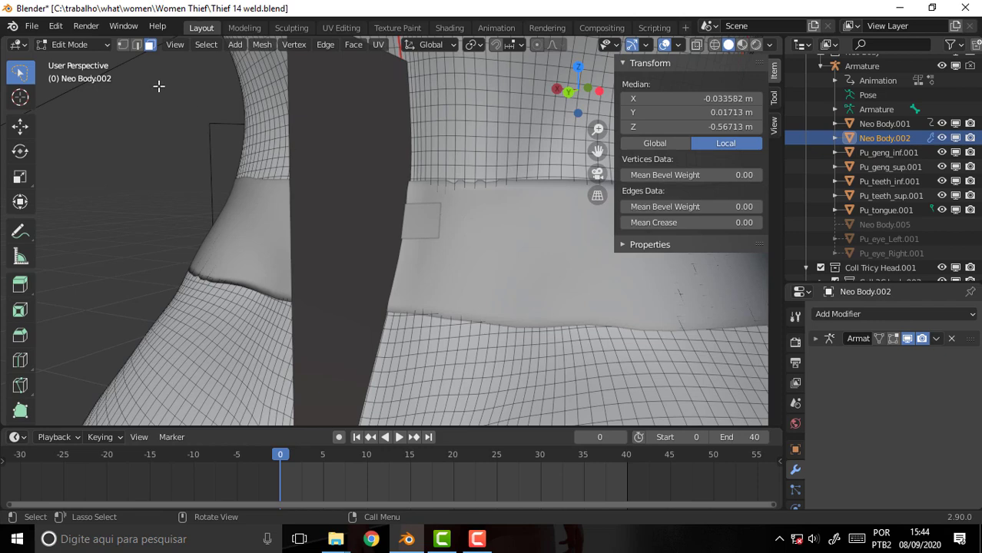
{"action": "left_click", "coordinate": [77, 44]}
{"action": "key", "text": "Tab"}
{"action": "left_click", "coordinate": [471, 257]}
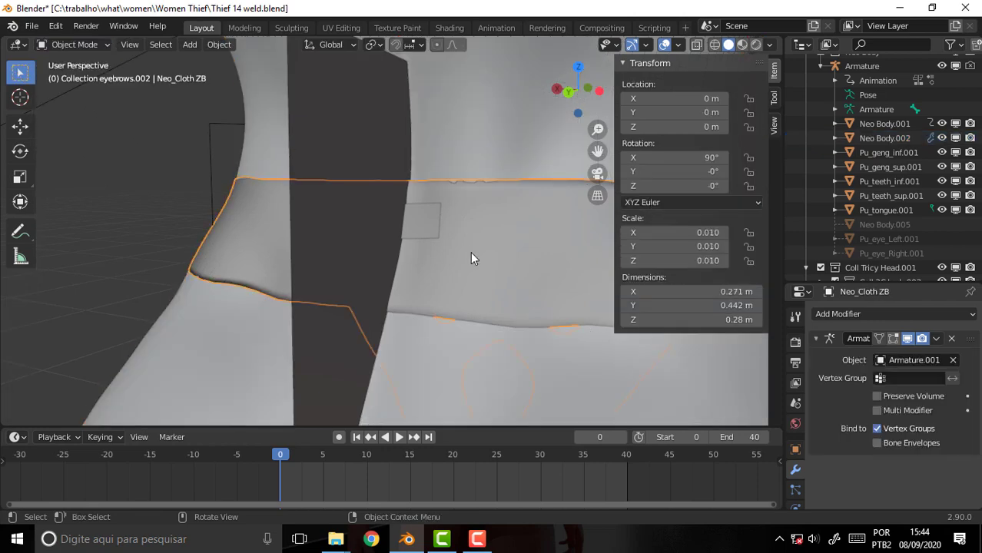
- In Edit Mode on Neo_Cloth ZB, duplicate one belt face and drop it just off the original
{"action": "left_click", "coordinate": [74, 45]}
{"action": "left_click", "coordinate": [90, 77]}
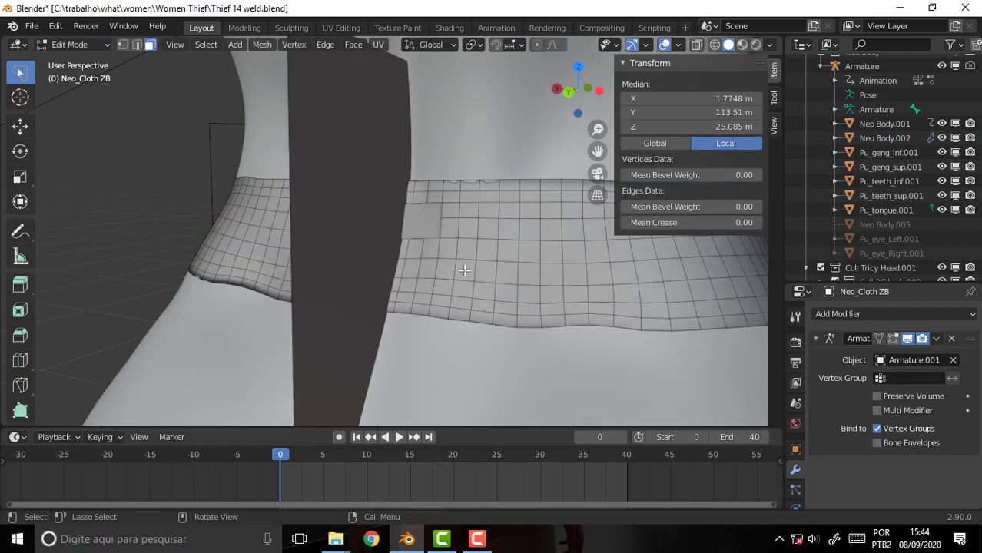
{"action": "left_click", "coordinate": [467, 235]}
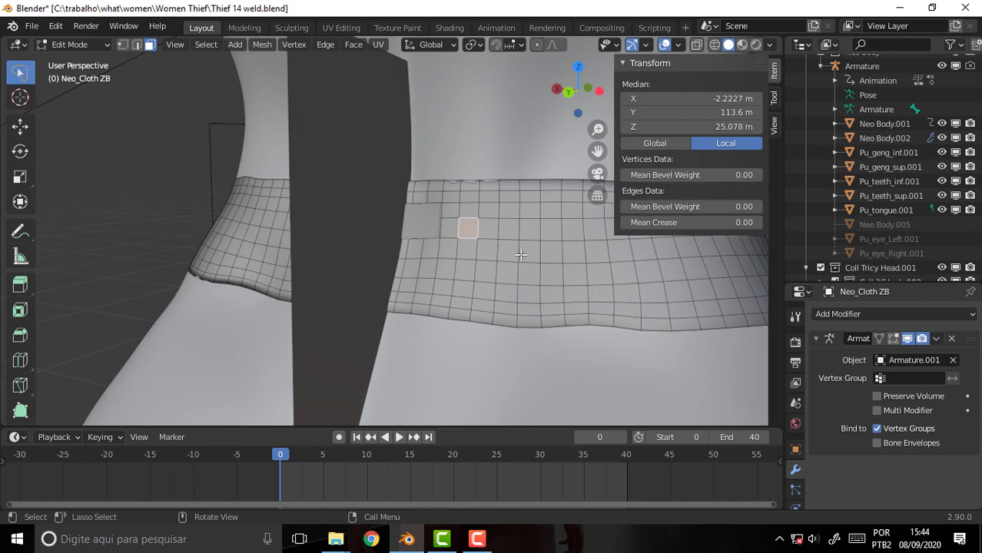
{"action": "key", "text": "g"}
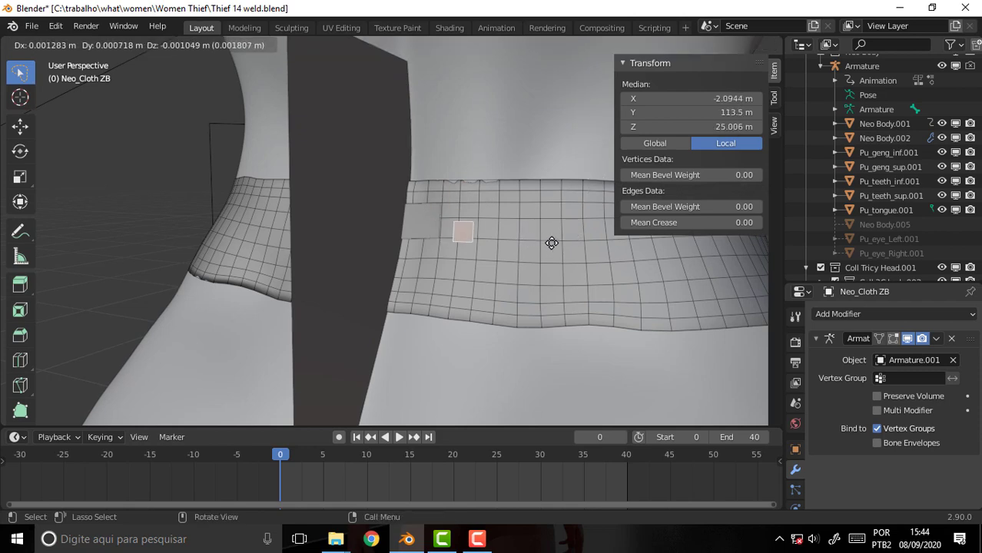
{"action": "left_click", "coordinate": [551, 242]}
{"action": "middle_click_drag", "start_coordinate": [552, 243], "coordinate": [382, 241]}
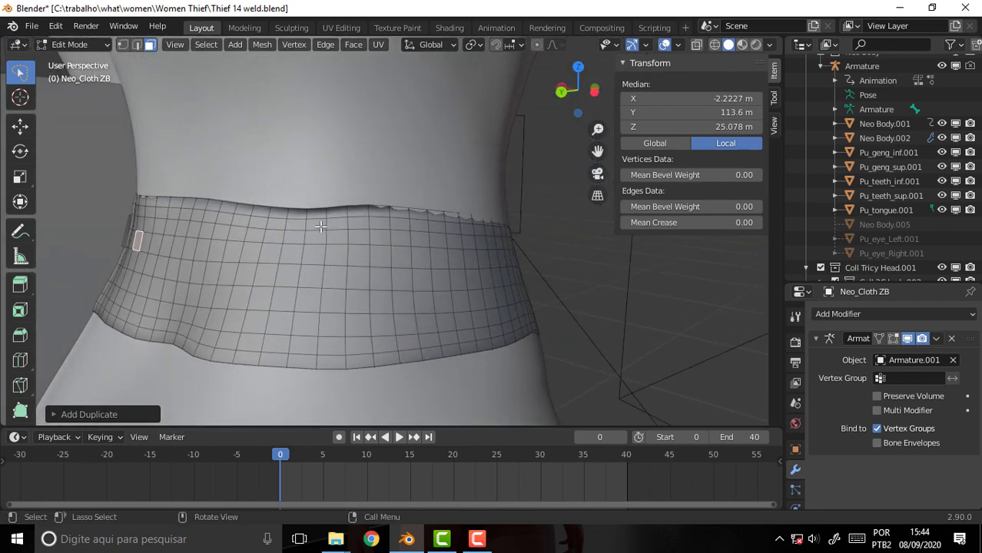
- Separate the duplicated face into its own object and select Neo_Cloth ZB.002, trying then cancelling a scale
{"action": "left_click", "coordinate": [262, 44]}
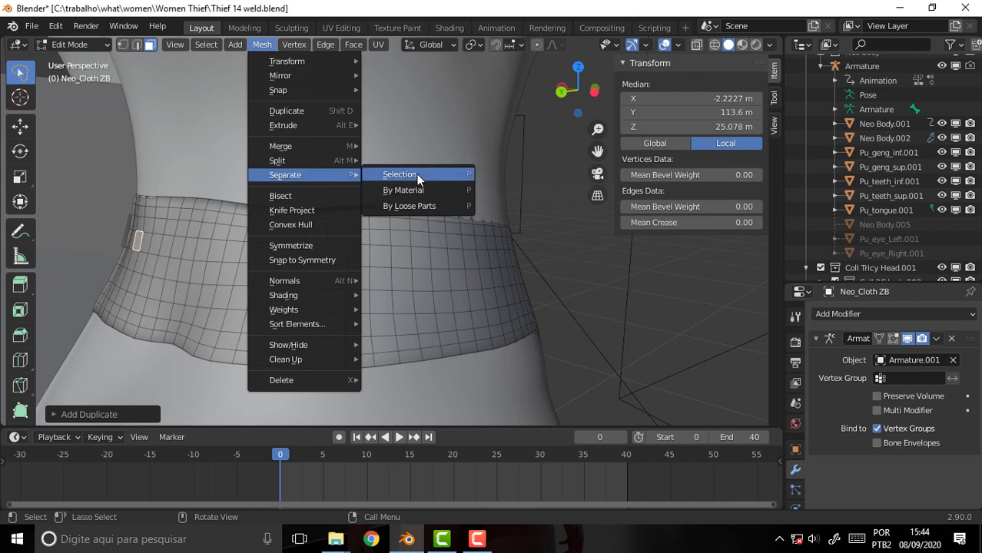
{"action": "left_click", "coordinate": [420, 178]}
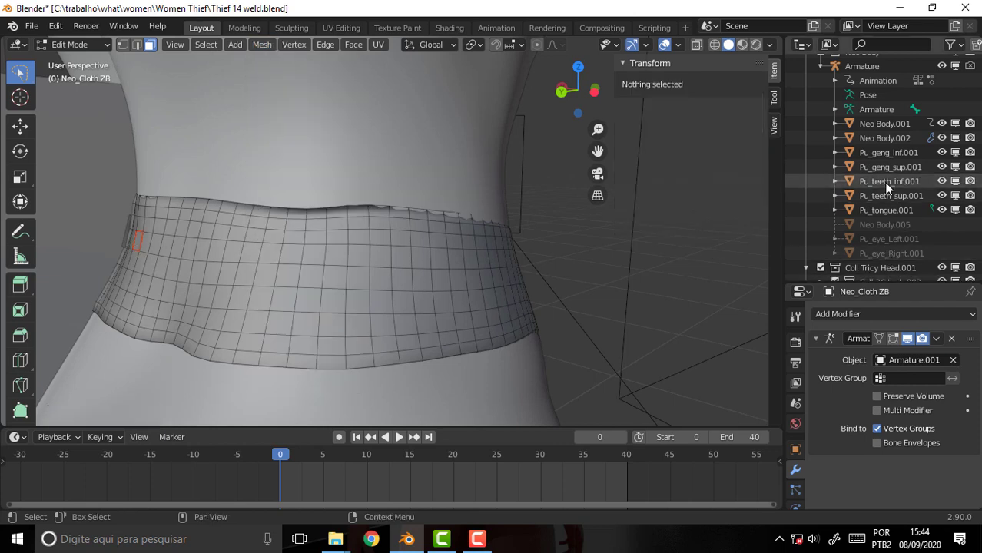
{"action": "scroll", "coordinate": [886, 182], "scroll_direction": "down", "scroll_amount": 5}
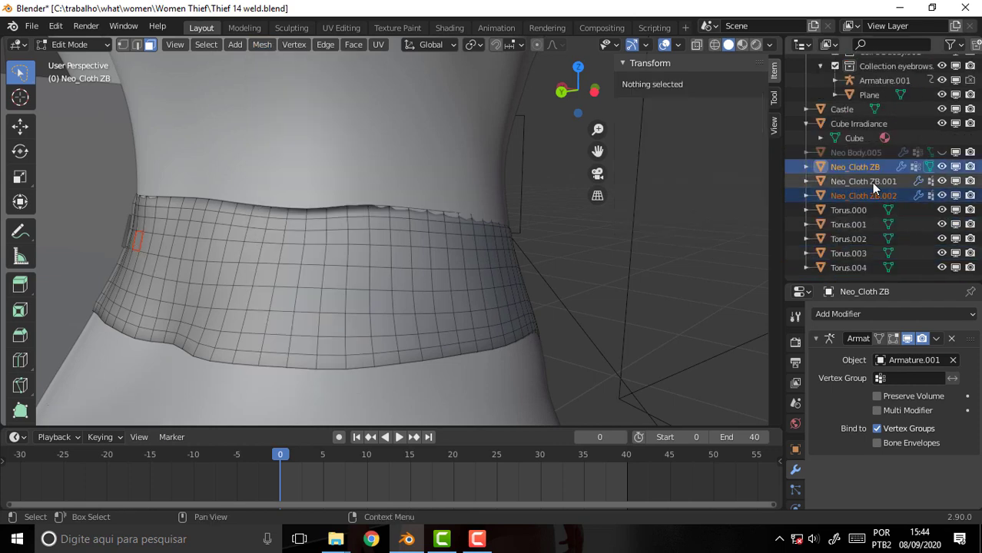
{"action": "left_click", "coordinate": [855, 200]}
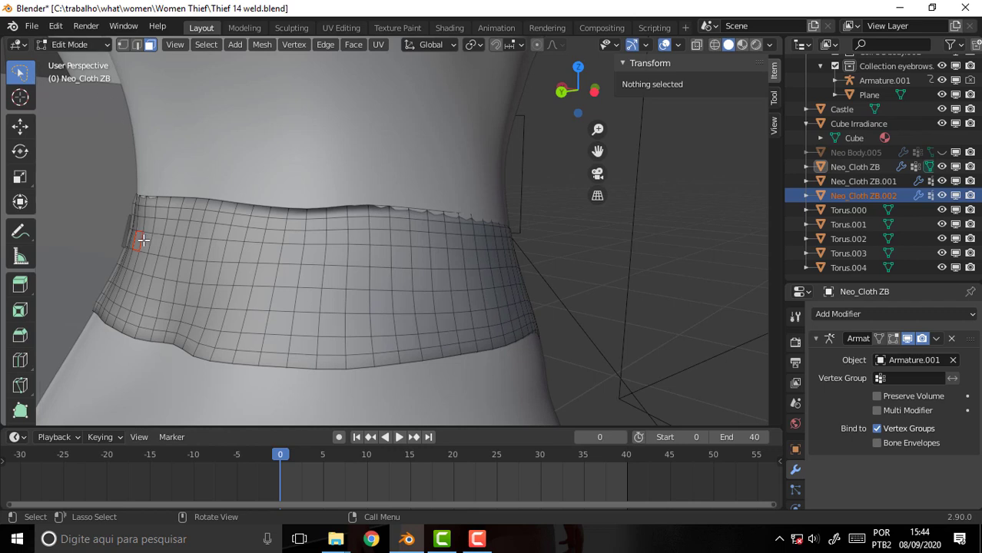
{"action": "left_click", "coordinate": [136, 241]}
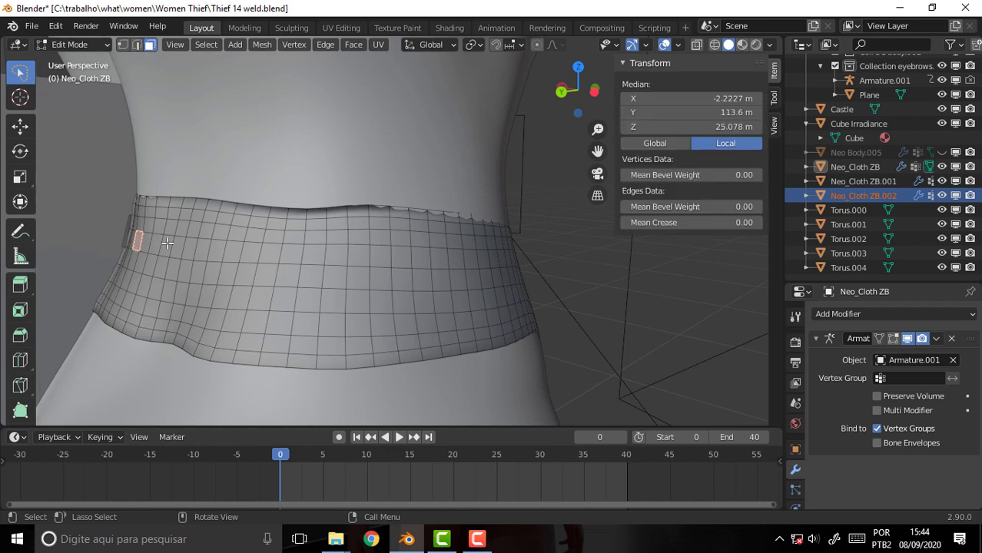
{"action": "key", "text": "s"}
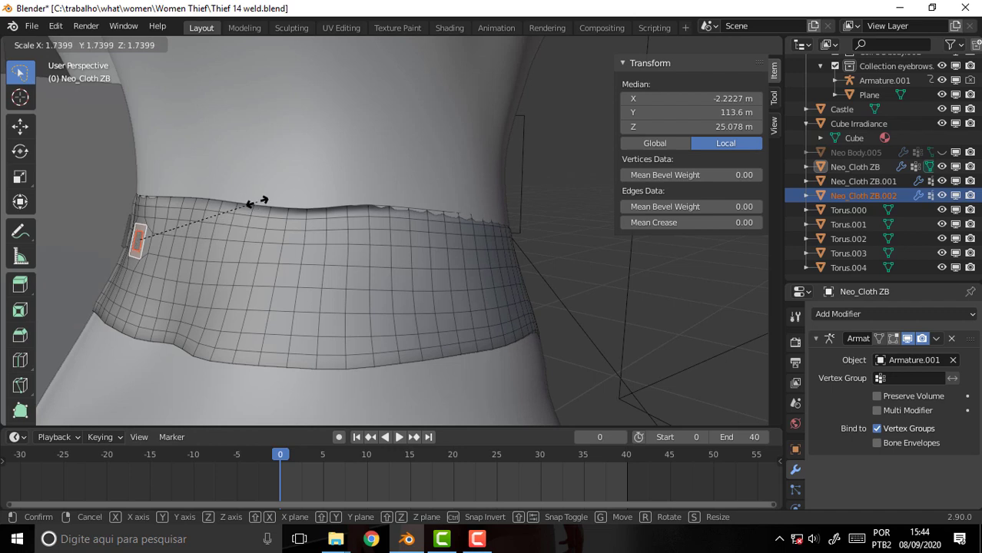
{"action": "key", "text": "Escape"}
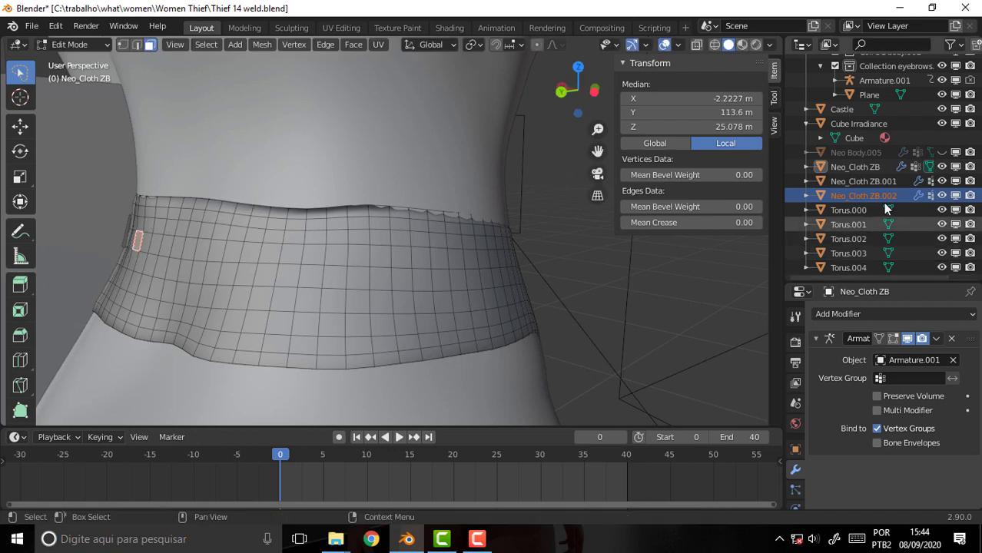
- Cycle the active object among Neo_Cloth ZB.001, ZB.002 and ZB, and bring up the Mesh menu
{"action": "left_click", "coordinate": [858, 183]}
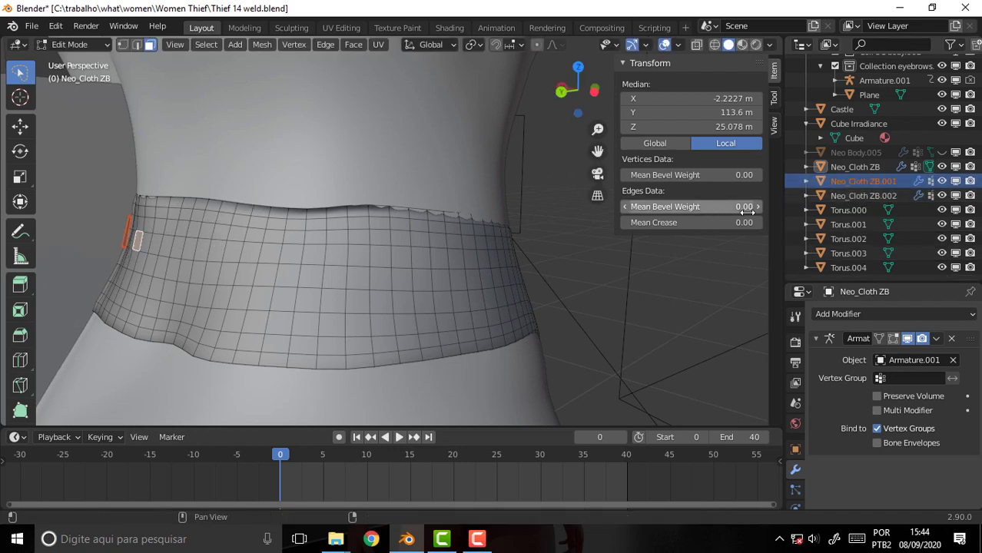
{"action": "left_click", "coordinate": [861, 197]}
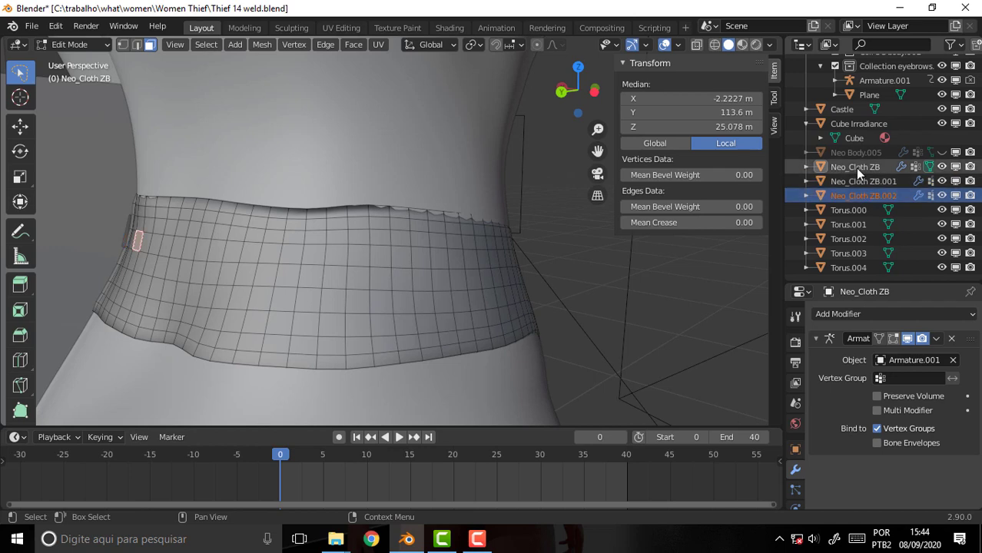
{"action": "left_click", "coordinate": [855, 167]}
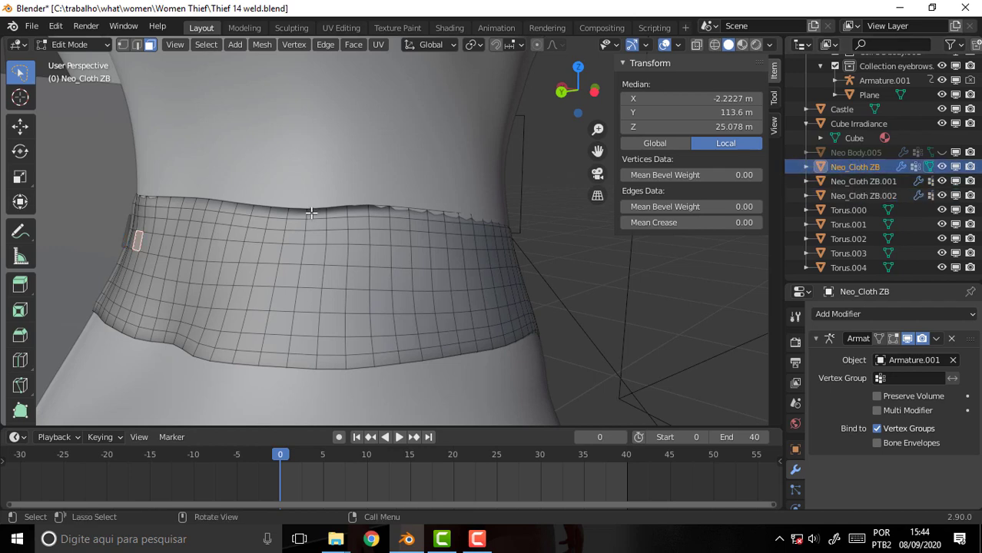
{"action": "key", "text": "s"}
{"action": "right_click", "coordinate": [339, 185]}
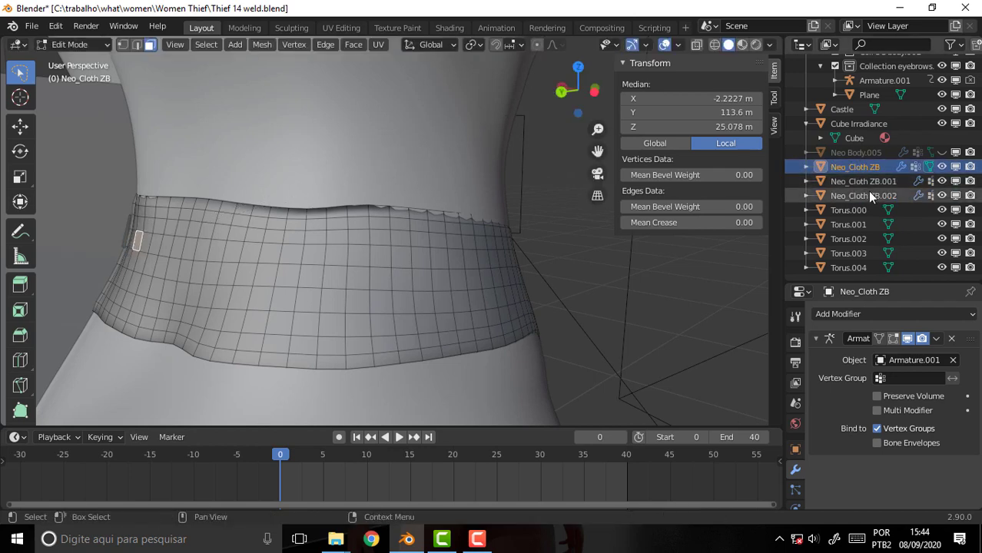
{"action": "left_click", "coordinate": [867, 194]}
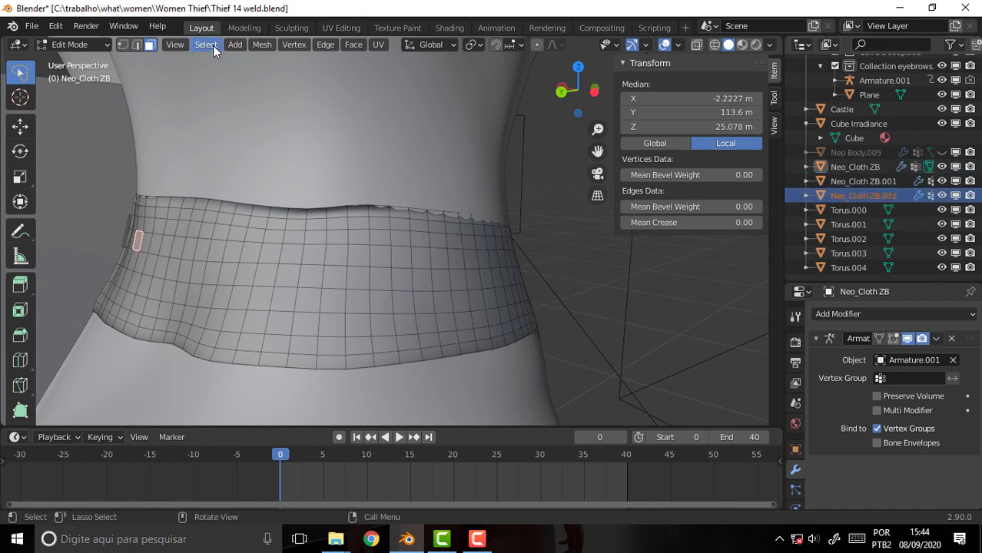
{"action": "left_click", "coordinate": [261, 45]}
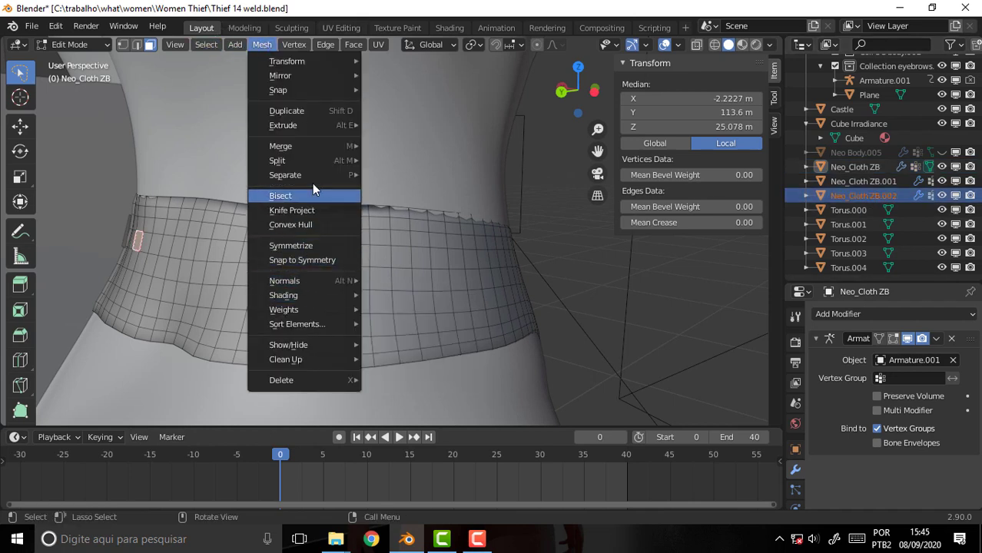
{"action": "mouse_move", "coordinate": [285, 175]}
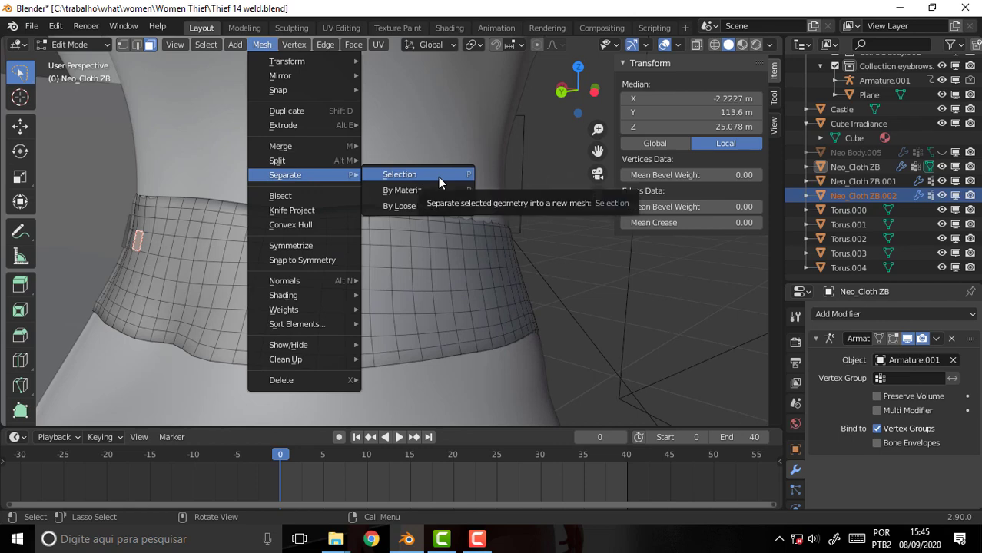
- Separate the selected face into Neo_Cloth ZB.003 and switch to Object Mode
{"action": "left_click", "coordinate": [436, 176]}
{"action": "mouse_move", "coordinate": [436, 176]}
{"action": "middle_mouse_down"}
{"action": "mouse_move", "coordinate": [197, 257]}
{"action": "mouse_move", "coordinate": [258, 263]}
{"action": "middle_mouse_up"}
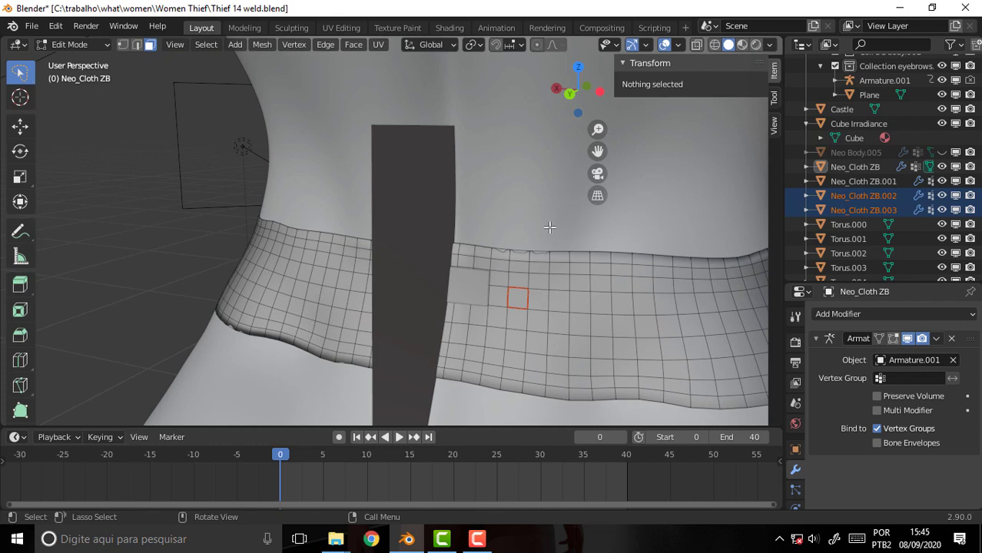
{"action": "left_click", "coordinate": [76, 44]}
{"action": "left_click", "coordinate": [77, 62]}
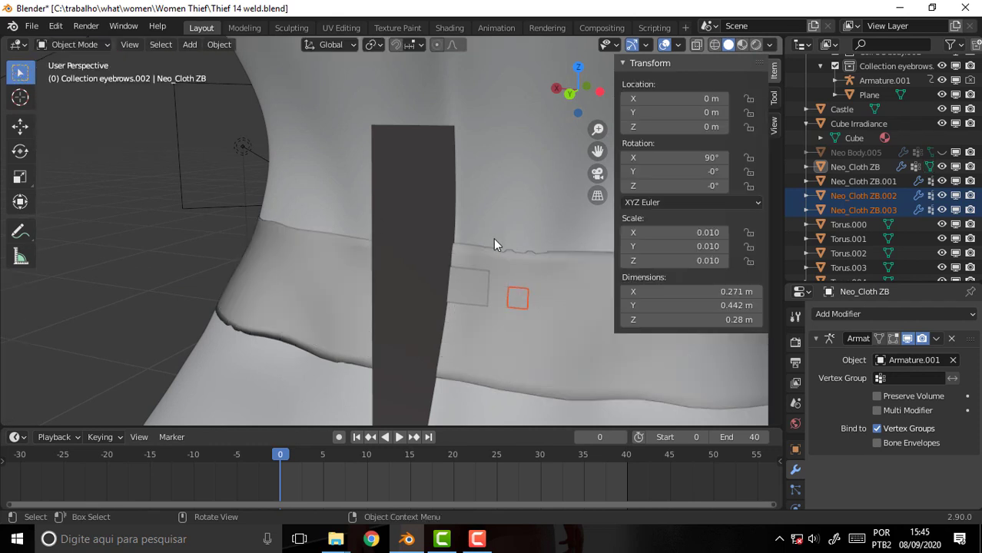
- Select the new small square and try moving and scaling it, cancelling both
{"action": "left_click", "coordinate": [516, 299]}
{"action": "key", "text": "g"}
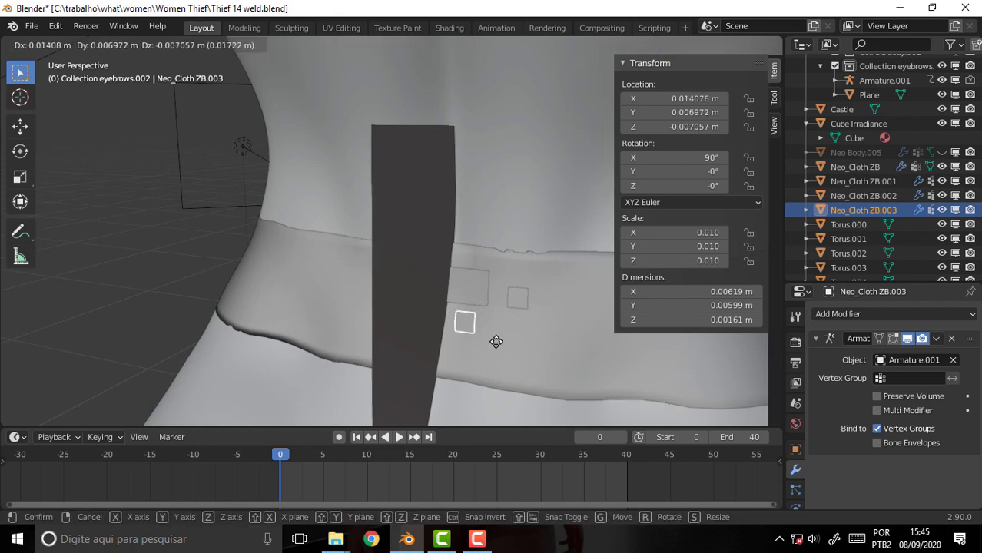
{"action": "right_click", "coordinate": [504, 350]}
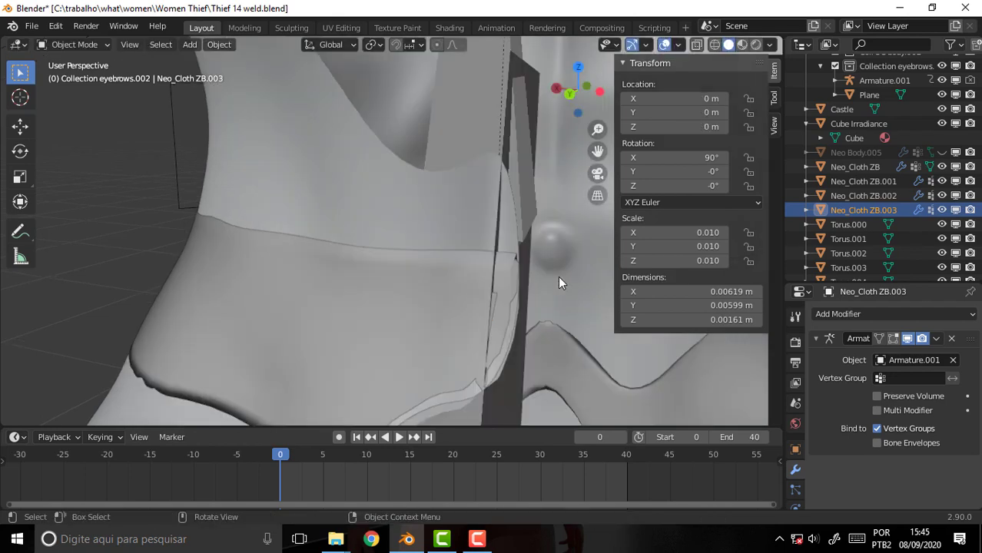
{"action": "middle_click_drag", "start_coordinate": [564, 264], "coordinate": [560, 264]}
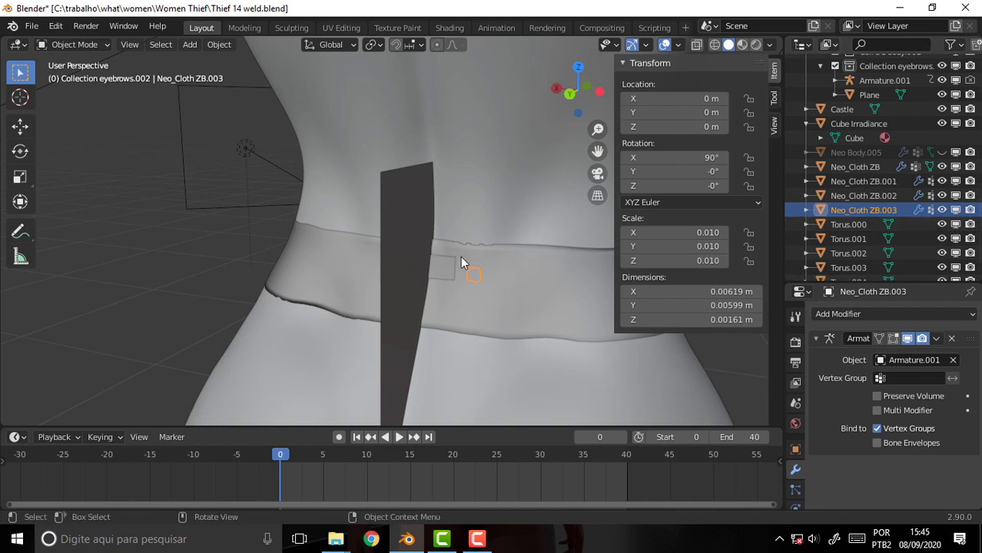
{"action": "key", "text": "s"}
{"action": "right_click", "coordinate": [510, 252]}
- Set the square's origin to its geometry and scale it up to 0.019
{"action": "left_click", "coordinate": [208, 48]}
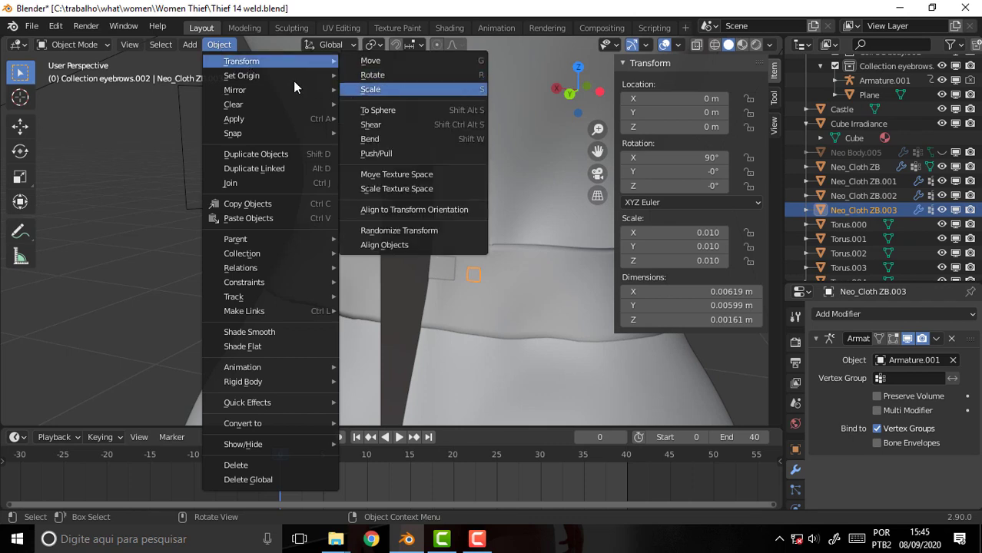
{"action": "mouse_move", "coordinate": [241, 61]}
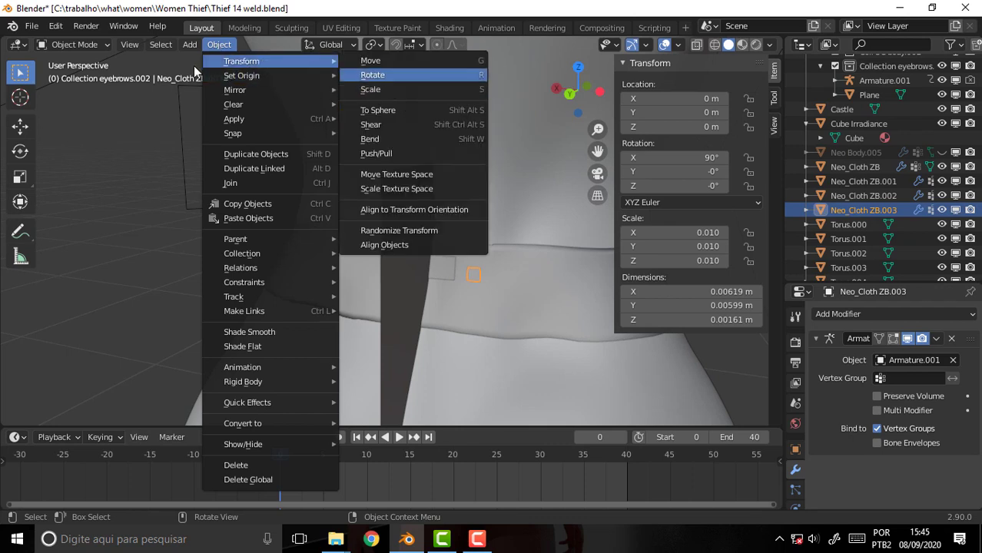
{"action": "left_click", "coordinate": [209, 46]}
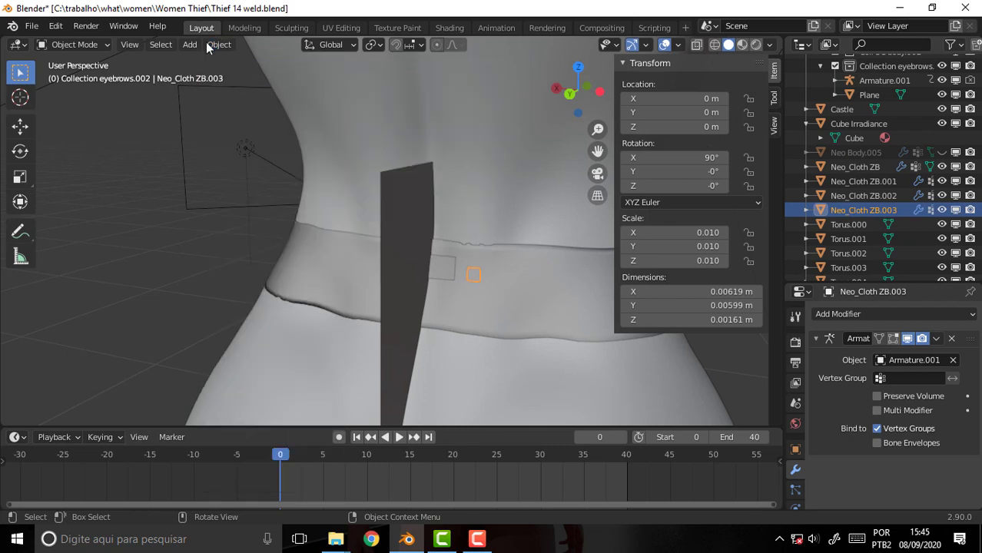
{"action": "left_click", "coordinate": [232, 44]}
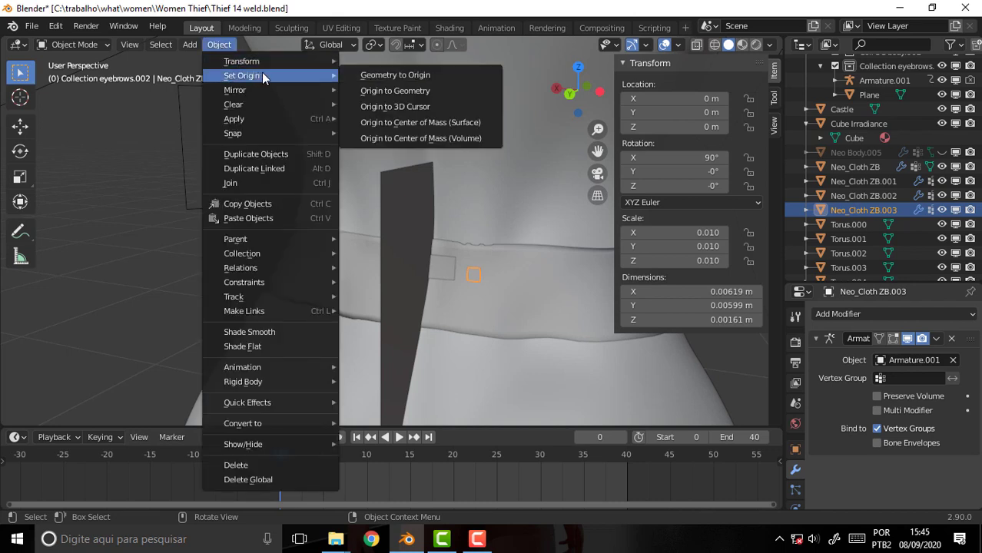
{"action": "mouse_move", "coordinate": [242, 75]}
{"action": "left_click", "coordinate": [412, 123]}
{"action": "key", "text": "s"}
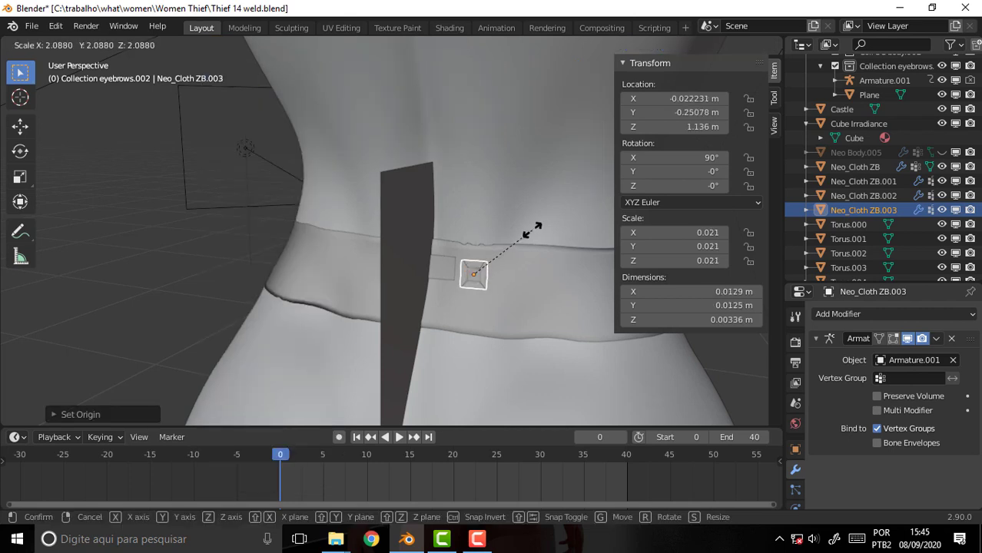
{"action": "left_click", "coordinate": [527, 243]}
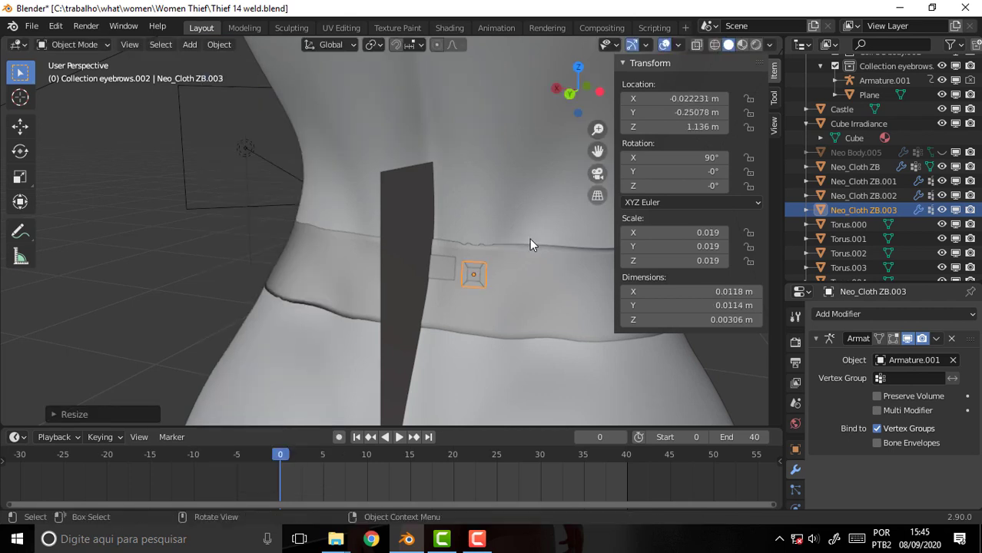
- Undo the square's enlargement and origin change after a cancelled move
{"action": "key", "text": "g"}
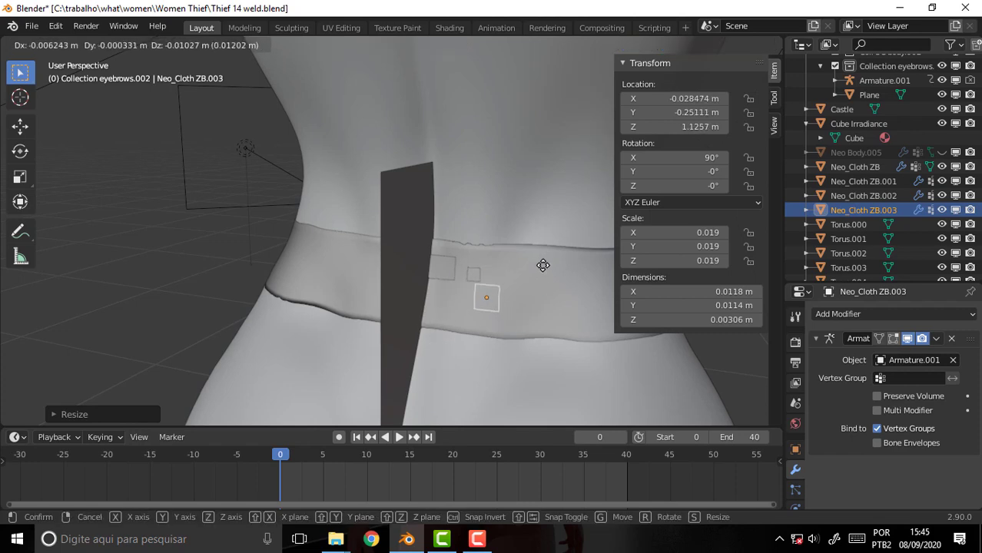
{"action": "key", "text": "Escape"}
{"action": "middle_click_drag", "start_coordinate": [543, 268], "coordinate": [457, 262]}
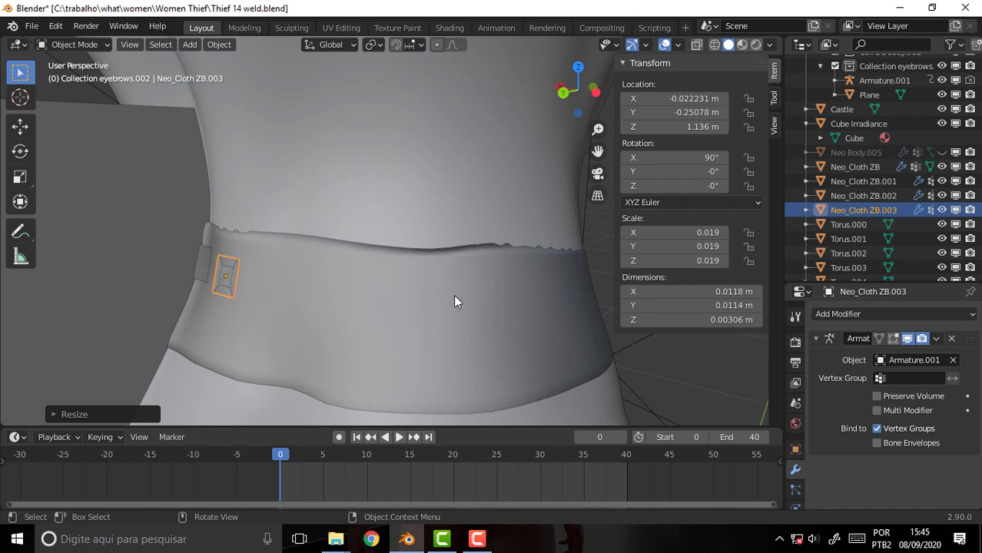
{"action": "key", "text": "ctrl+z"}
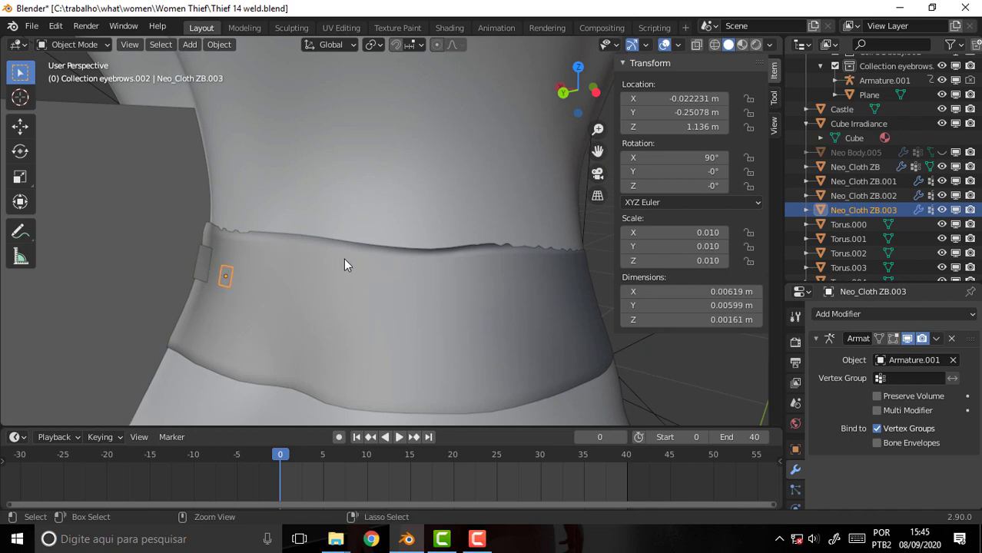
{"action": "key", "text": "ctrl+z"}
{"action": "key", "text": "ctrl+z"}
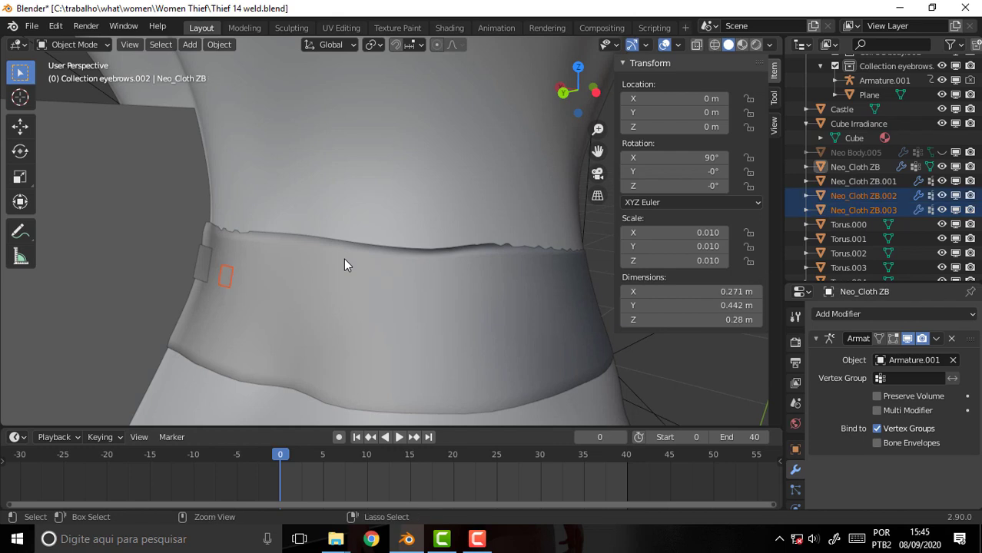
- In Edit Mode on the belt, deselect everything and undo back to before the separation
{"action": "key", "text": "Tab"}
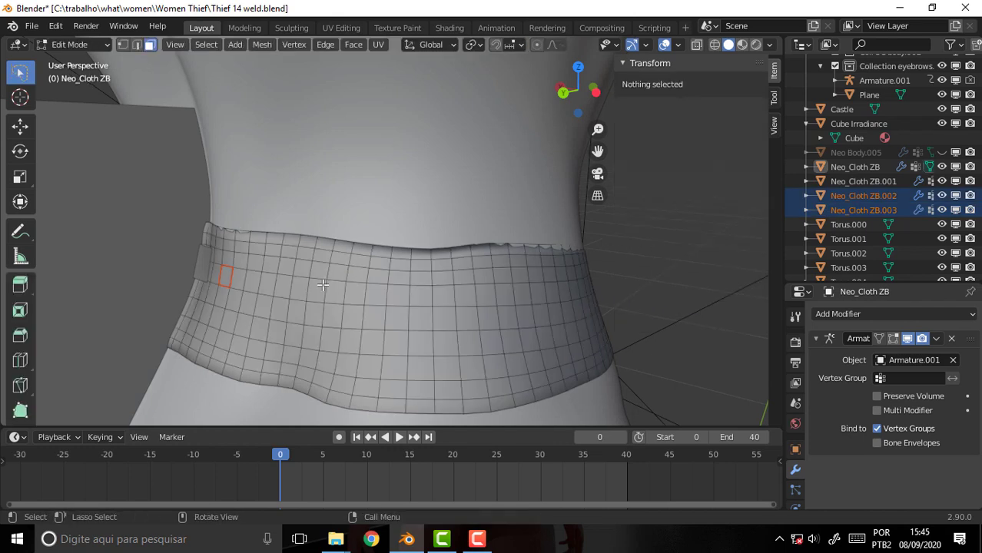
{"action": "left_click", "coordinate": [245, 302]}
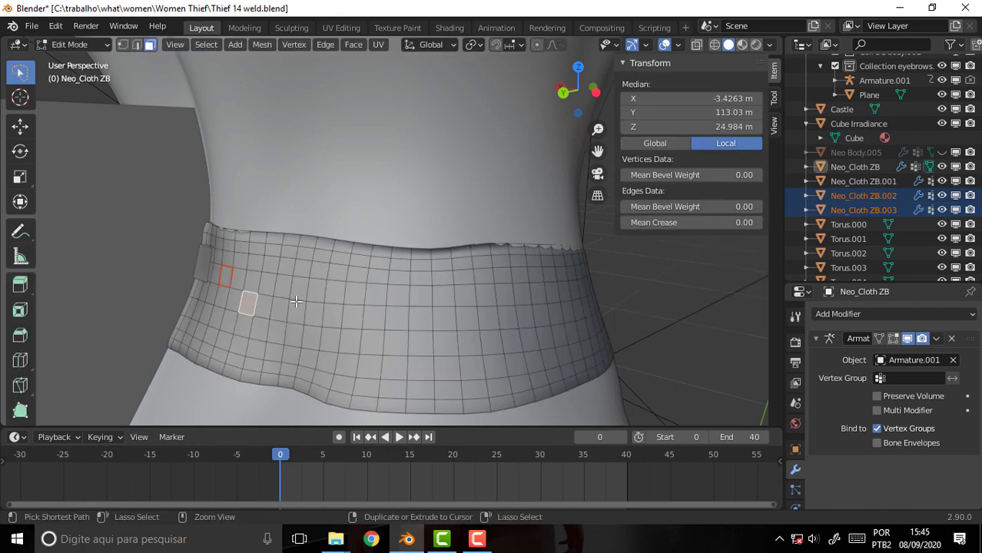
{"action": "key", "text": "alt+a"}
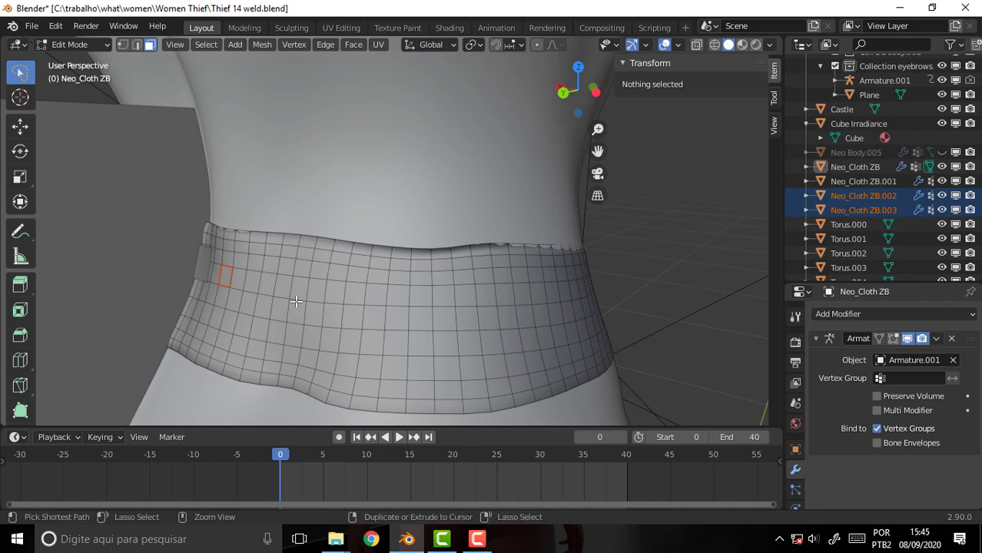
{"action": "key", "text": "ctrl+z"}
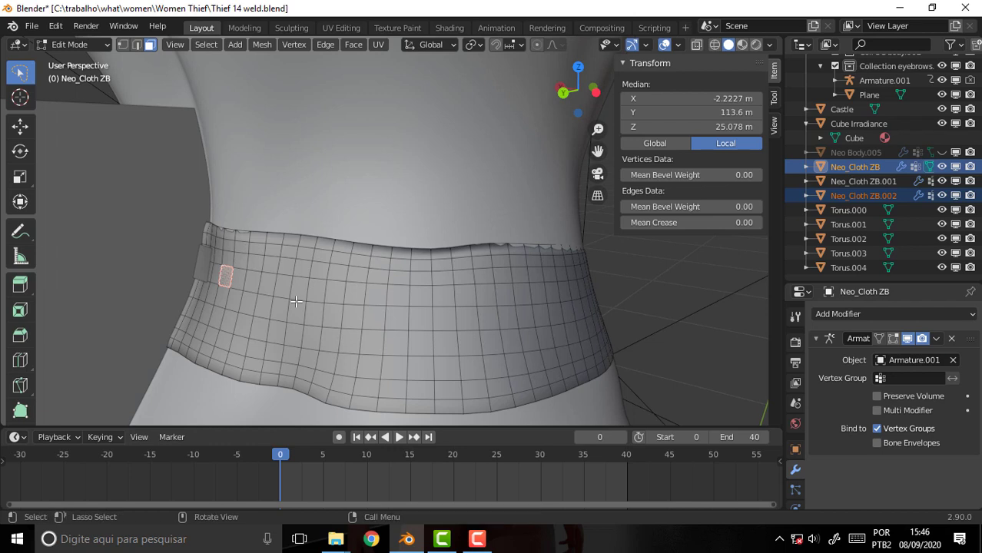
- Delete the leftover Neo_Cloth ZB.002 object from the Outliner and clear the face selection
{"action": "left_click", "coordinate": [349, 291]}
{"action": "left_click", "coordinate": [853, 210]}
{"action": "left_click", "coordinate": [857, 194]}
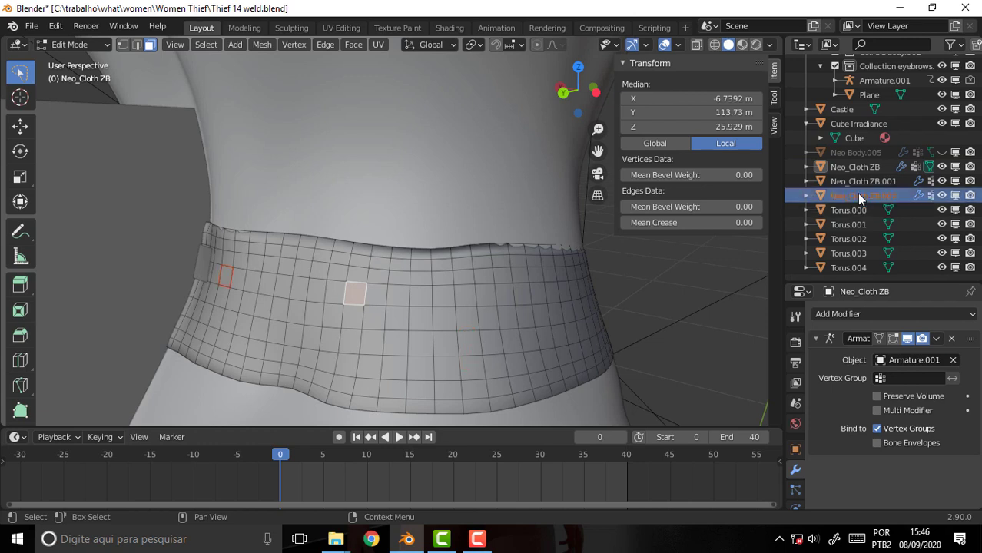
{"action": "key", "text": "Delete"}
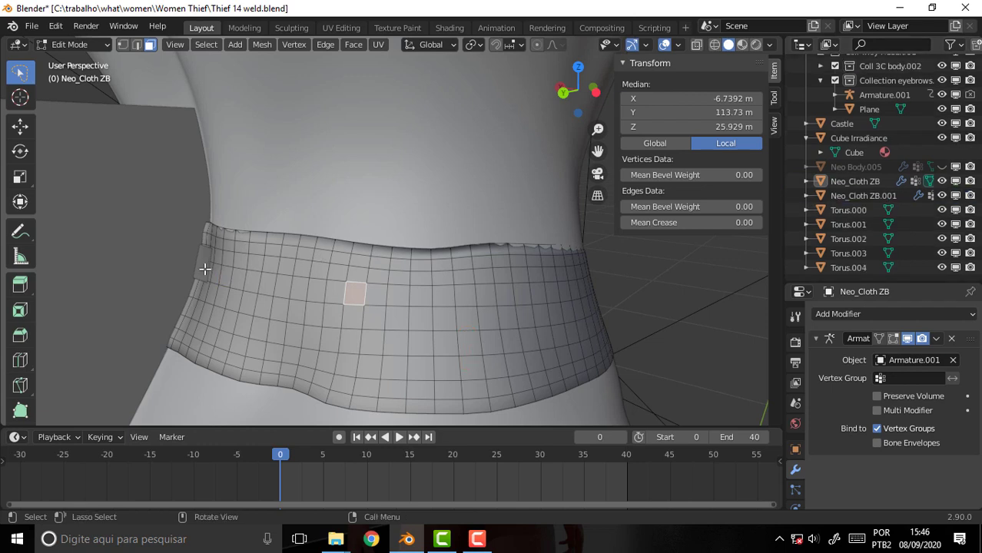
{"action": "left_click", "coordinate": [205, 269]}
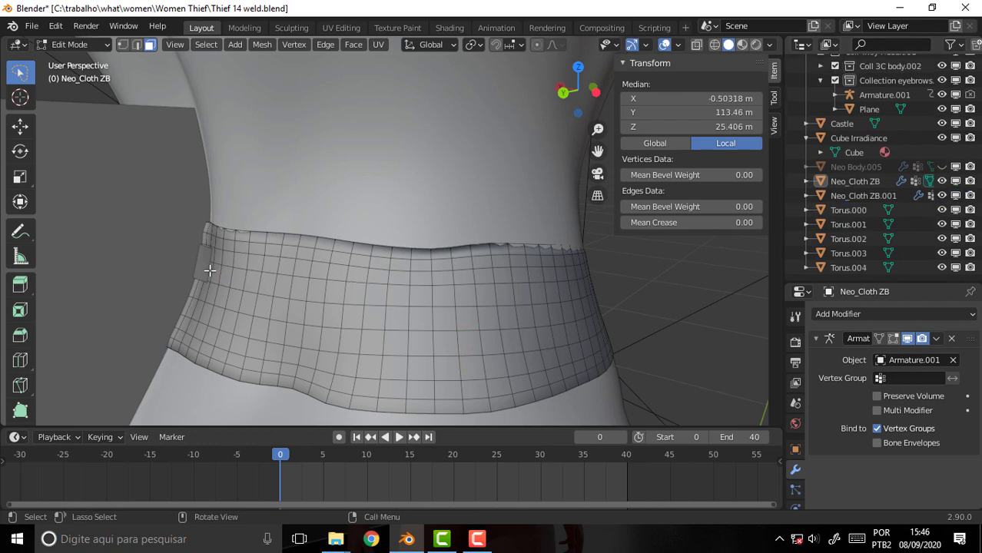
{"action": "left_click", "coordinate": [69, 44]}
- Return to Object Mode and select the small Neo_Cloth ZB.001 square
{"action": "left_click", "coordinate": [61, 44]}
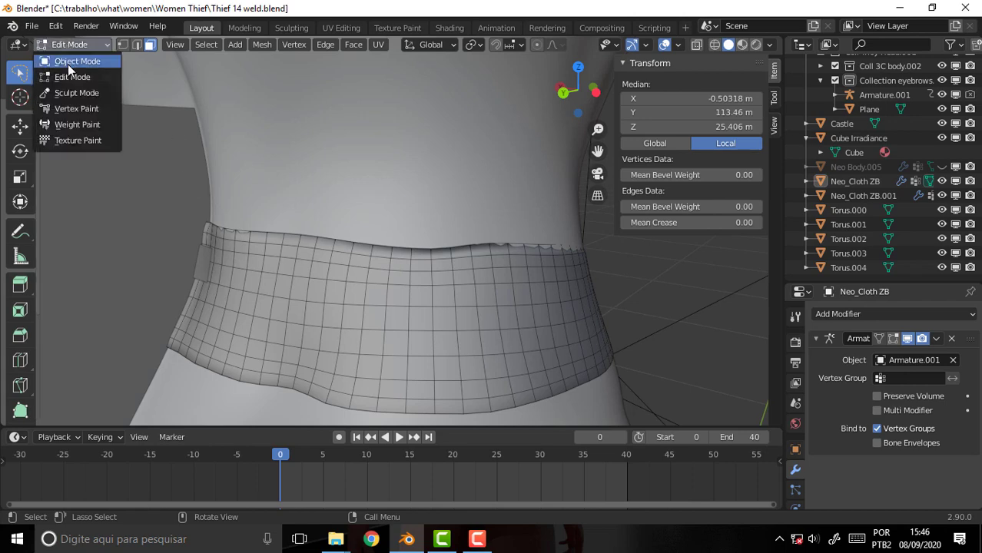
{"action": "left_click", "coordinate": [71, 61]}
{"action": "left_click", "coordinate": [204, 265]}
{"action": "mouse_move", "coordinate": [314, 219]}
{"action": "middle_mouse_down"}
{"action": "mouse_move", "coordinate": [351, 229]}
{"action": "mouse_move", "coordinate": [356, 220]}
{"action": "middle_mouse_up"}
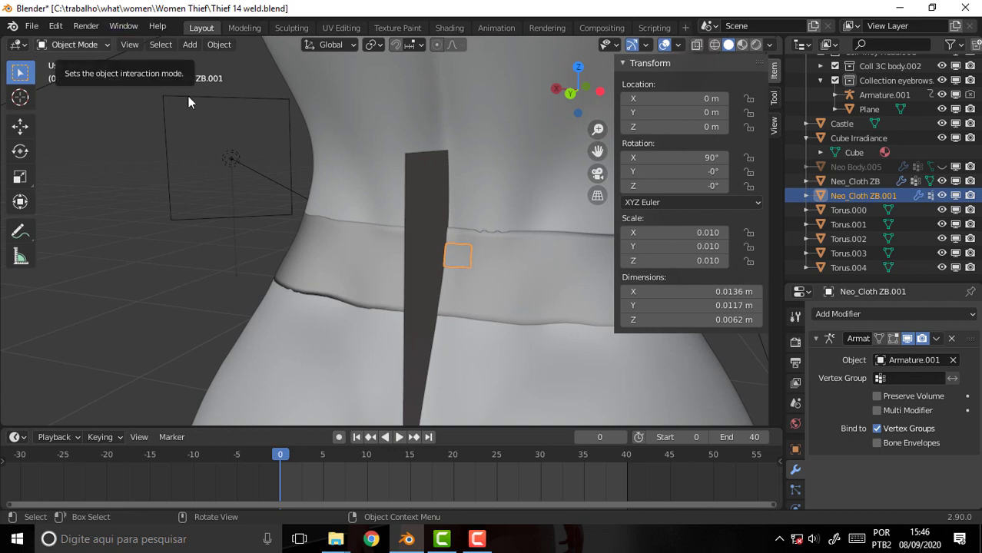
{"action": "left_click", "coordinate": [459, 255]}
{"action": "left_click", "coordinate": [459, 255]}
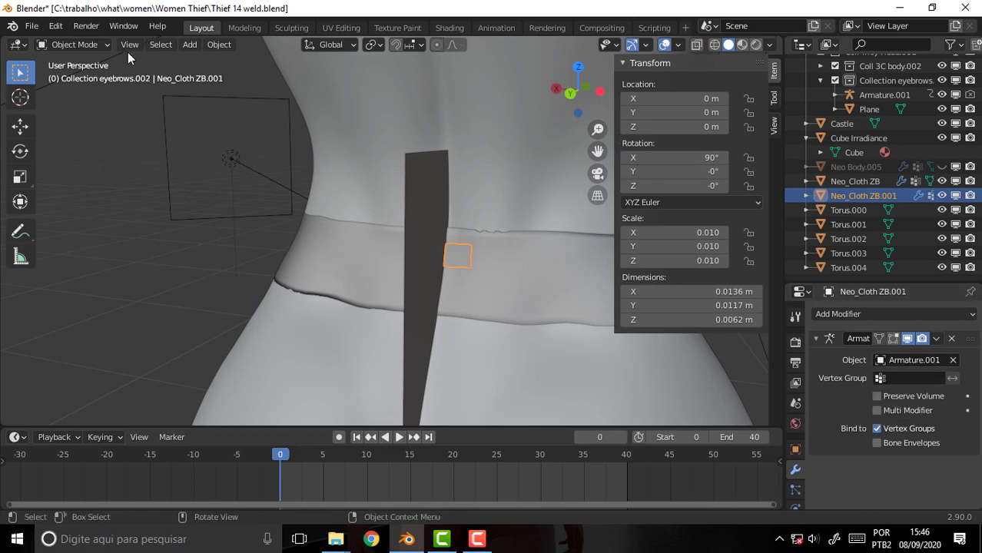
- Edit Neo_Cloth ZB.001's mesh and check its left corner vertices sit at X = 0 m
{"action": "left_click", "coordinate": [77, 45]}
{"action": "left_click", "coordinate": [72, 77]}
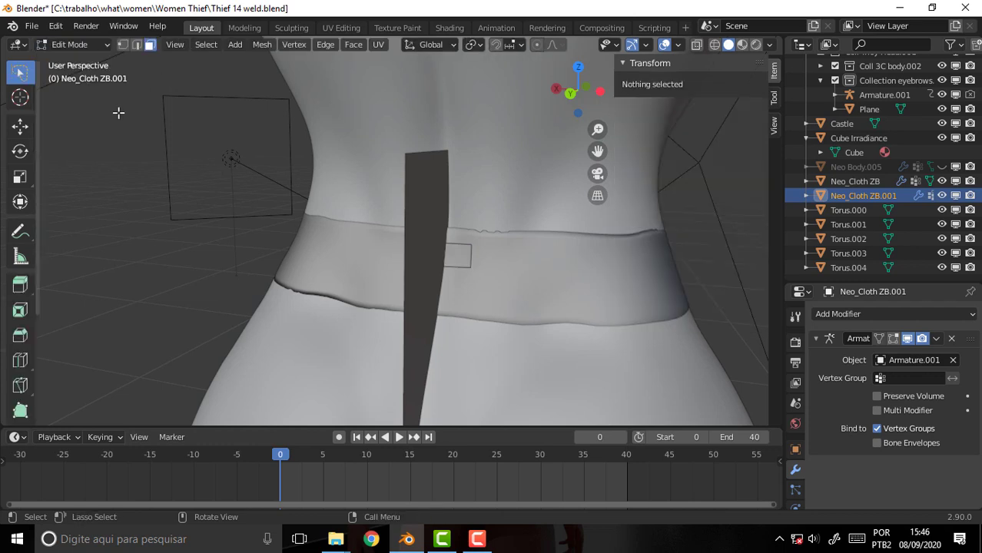
{"action": "left_click", "coordinate": [451, 254]}
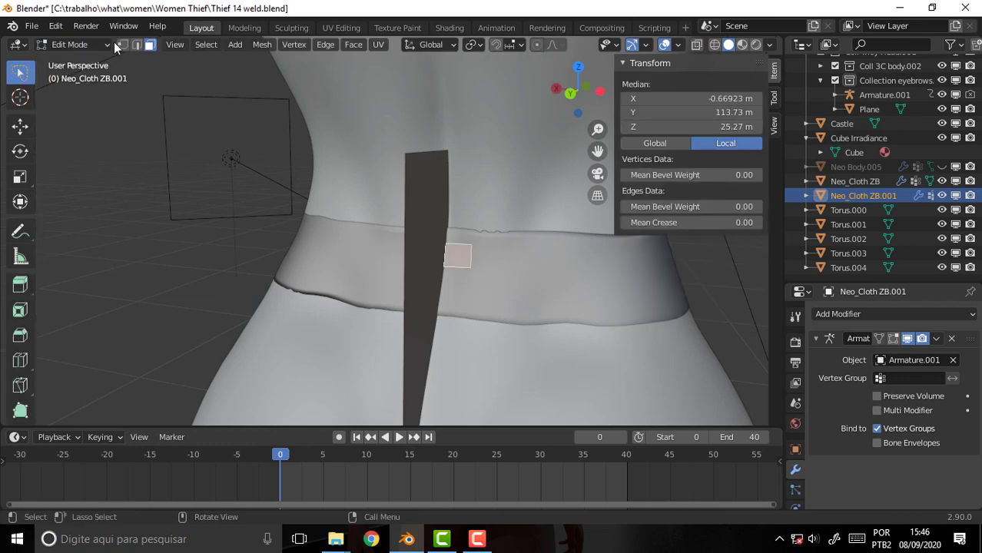
{"action": "key", "text": "alt+a"}
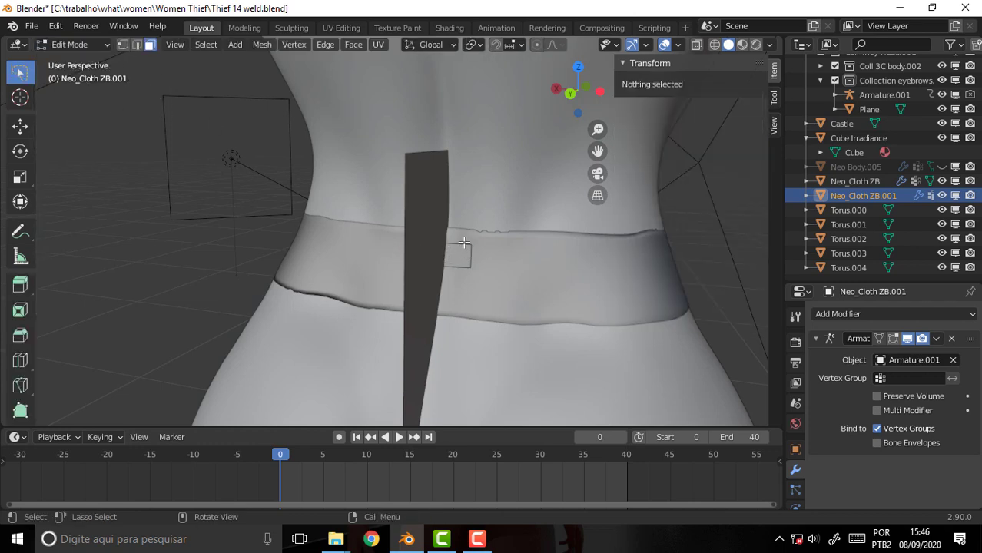
{"action": "scroll", "coordinate": [464, 243], "scroll_direction": "up", "scroll_amount": 5}
{"action": "scroll", "coordinate": [464, 243], "scroll_direction": "down", "scroll_amount": 3}
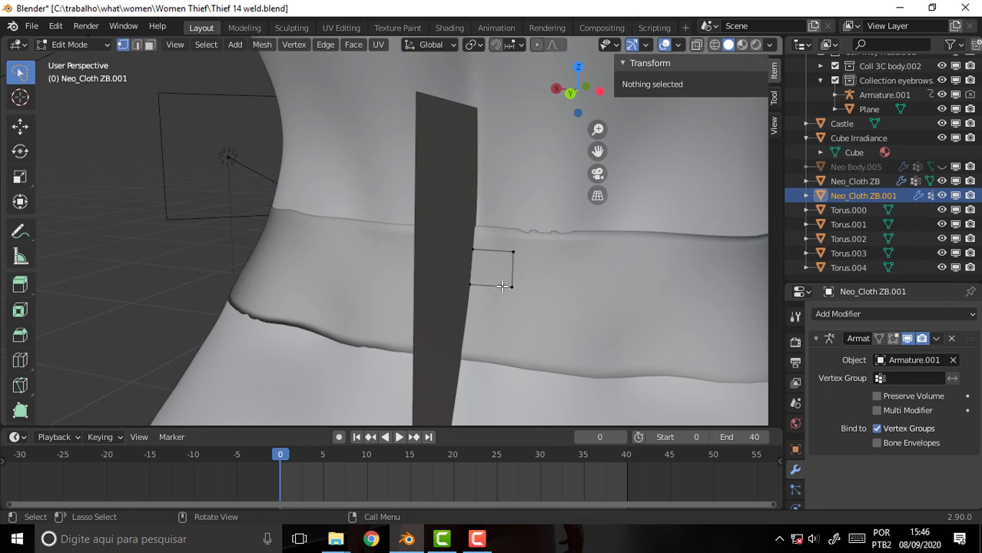
{"action": "left_click", "coordinate": [471, 250]}
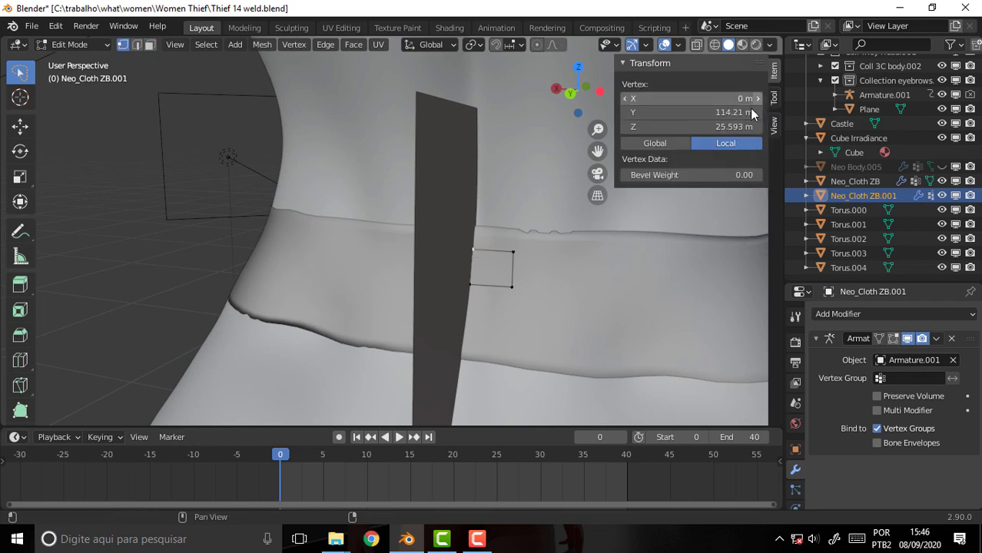
{"action": "left_click", "coordinate": [471, 287]}
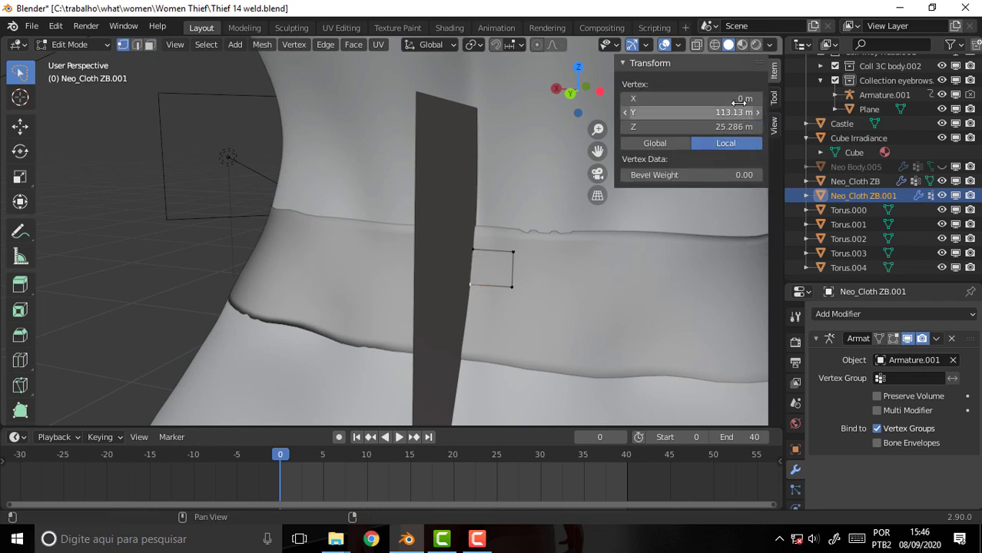
- Switch to edge select and pick the patch's right edge
{"action": "left_click", "coordinate": [73, 45]}
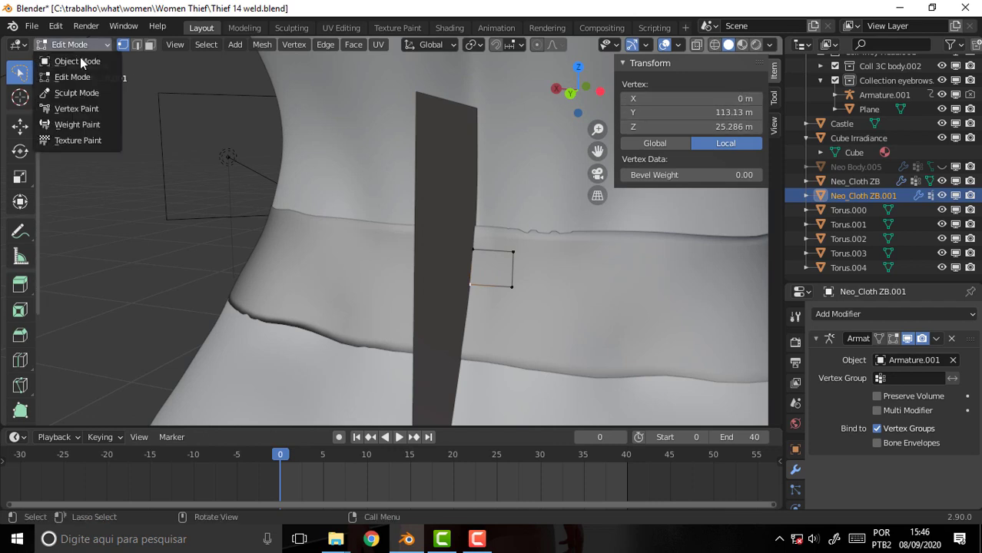
{"action": "left_click", "coordinate": [511, 278]}
{"action": "left_click", "coordinate": [136, 45]}
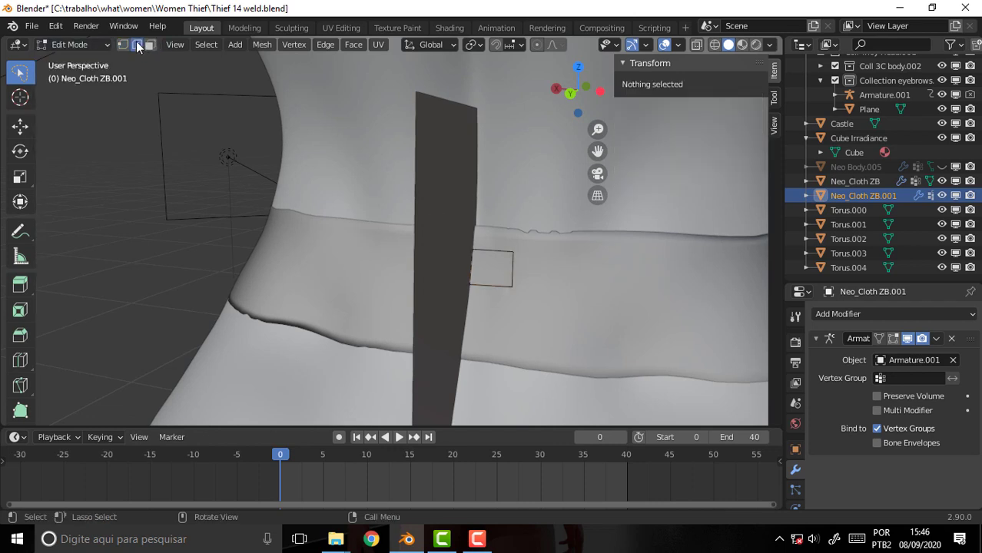
{"action": "left_click", "coordinate": [514, 273]}
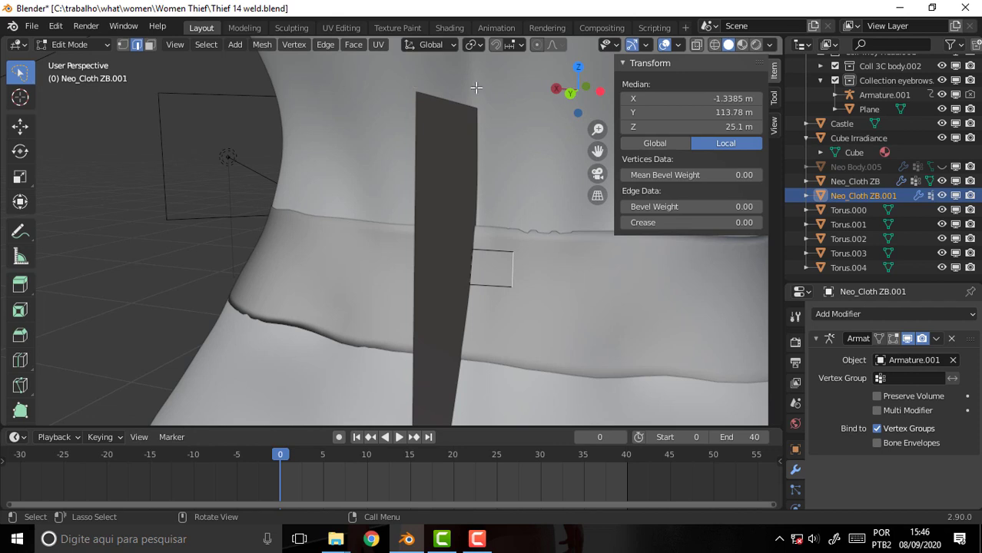
- Set snapping to Face and extrude the patch's right edge along the cloth belt
{"action": "left_click", "coordinate": [521, 44]}
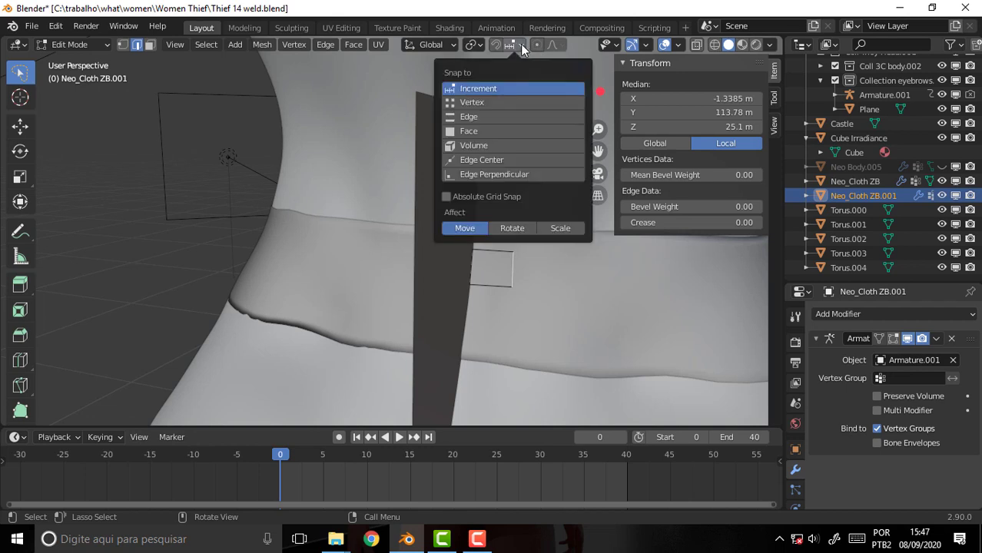
{"action": "left_click", "coordinate": [477, 129]}
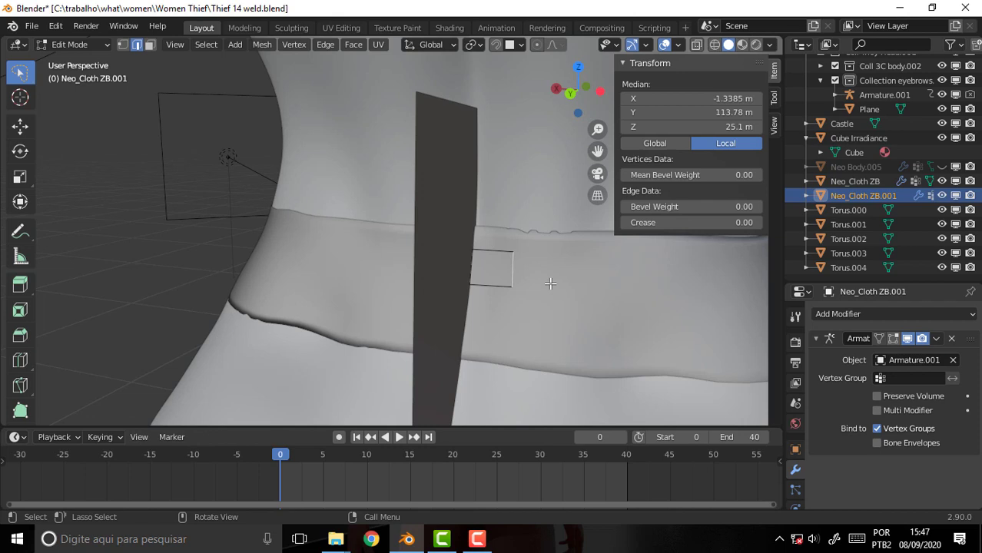
{"action": "key", "text": "g"}
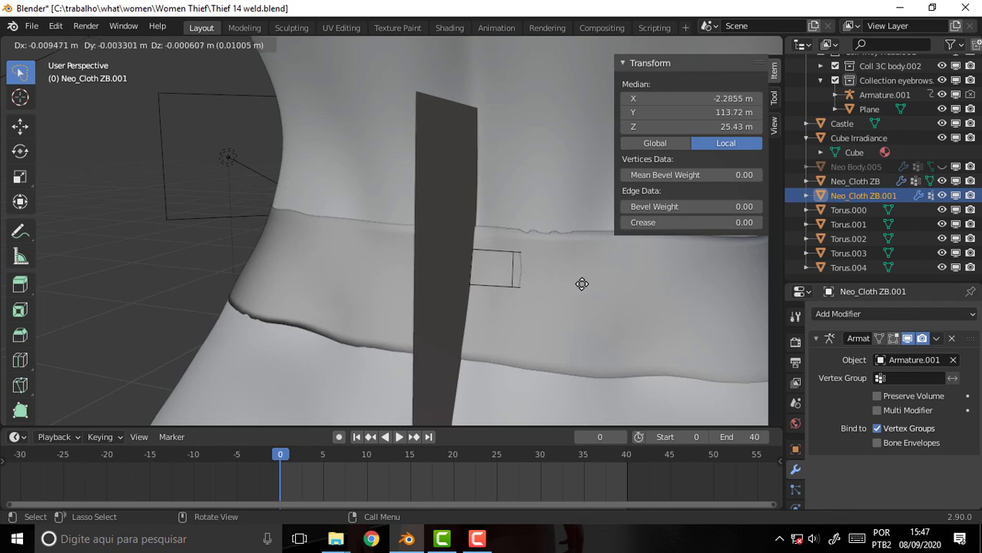
{"action": "left_click", "coordinate": [582, 283]}
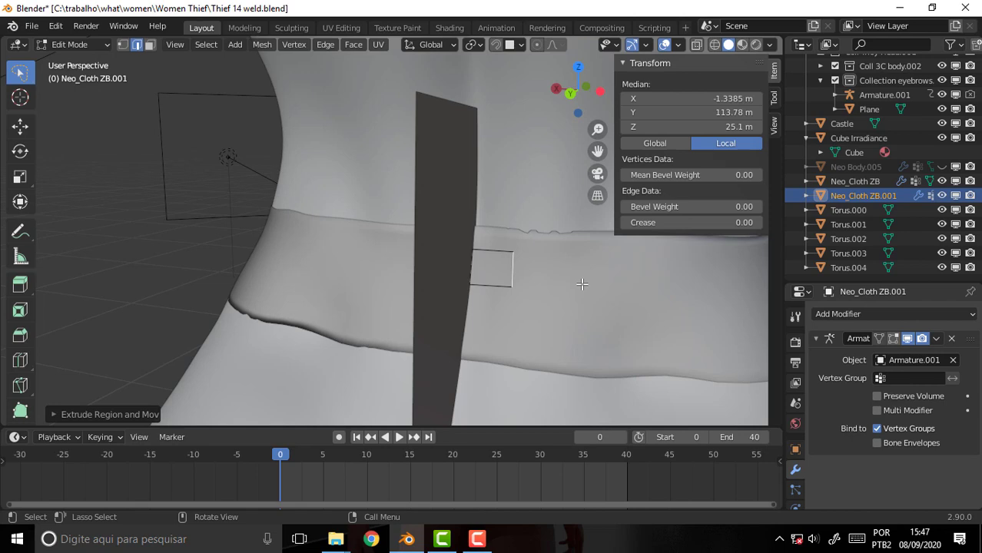
{"action": "key", "text": "g"}
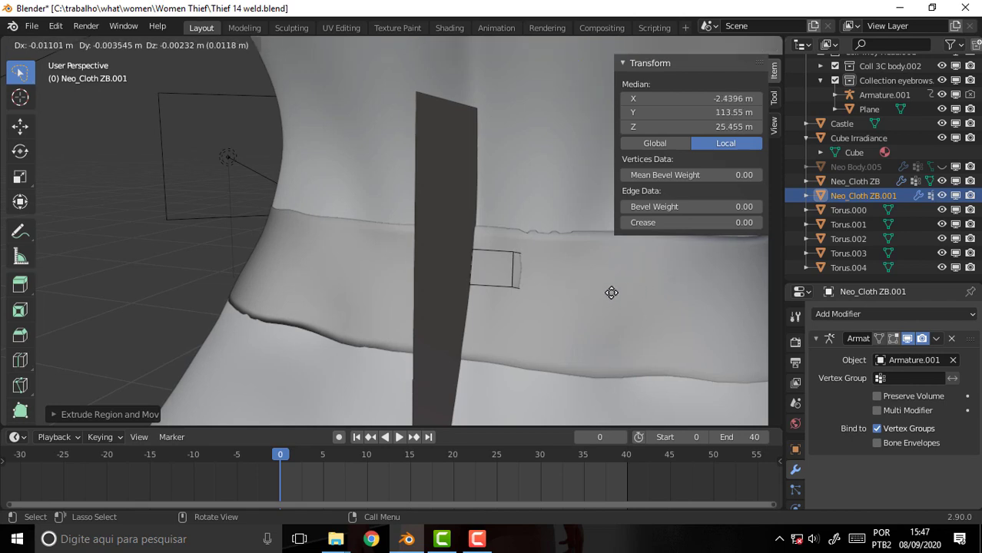
{"action": "left_click", "coordinate": [557, 212]}
{"action": "mouse_move", "coordinate": [548, 209]}
{"action": "middle_mouse_down"}
{"action": "mouse_move", "coordinate": [512, 194]}
{"action": "mouse_move", "coordinate": [523, 194]}
{"action": "middle_mouse_up"}
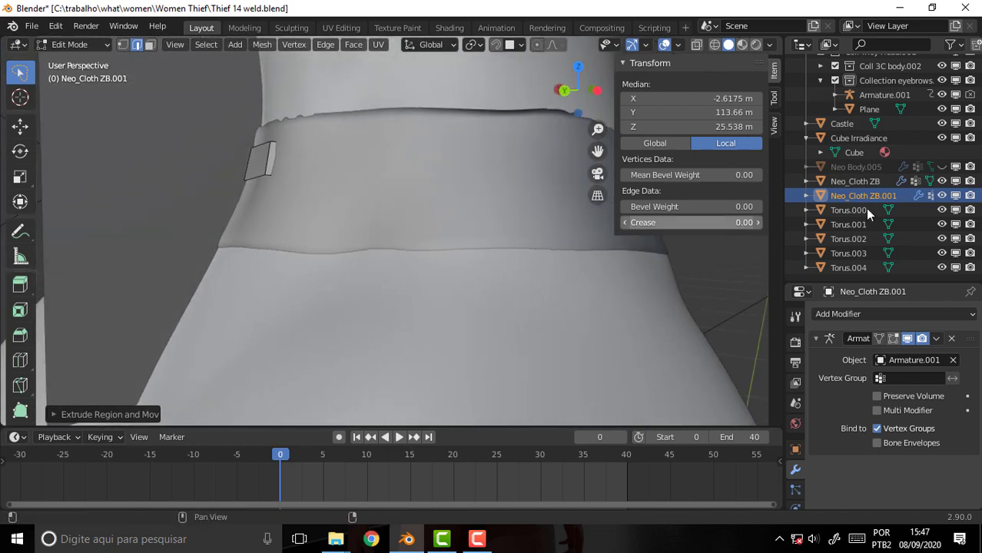
- Toggle Neo_Cloth ZB's visibility off and on, then hide Neo Body.001 and Neo Body.002
{"action": "left_click", "coordinate": [941, 180]}
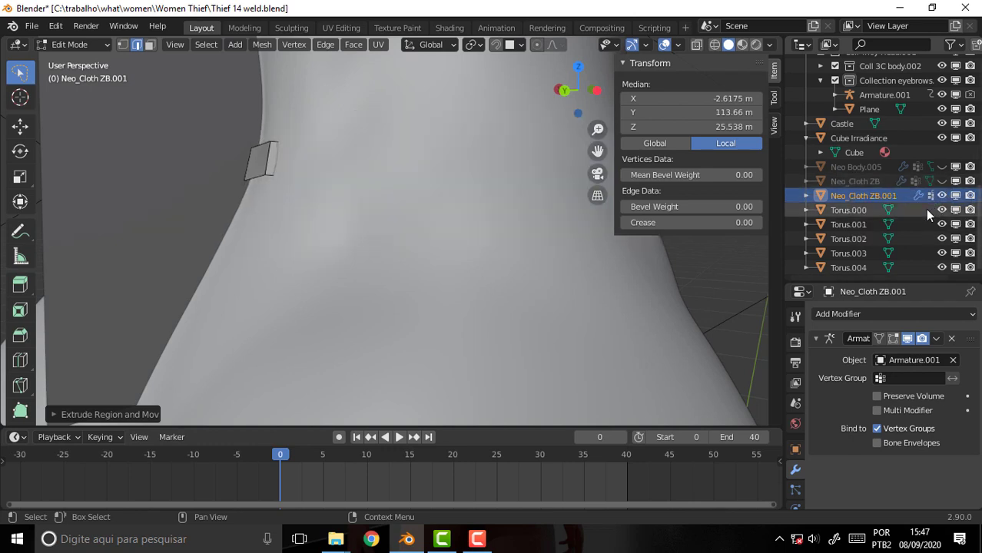
{"action": "left_click", "coordinate": [940, 179]}
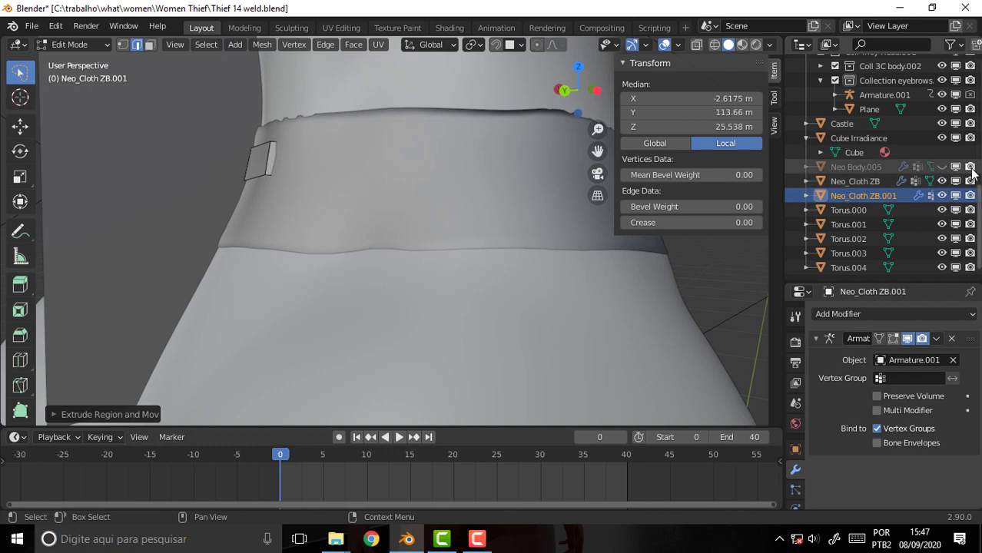
{"action": "scroll", "coordinate": [907, 175], "scroll_direction": "up", "scroll_amount": 2}
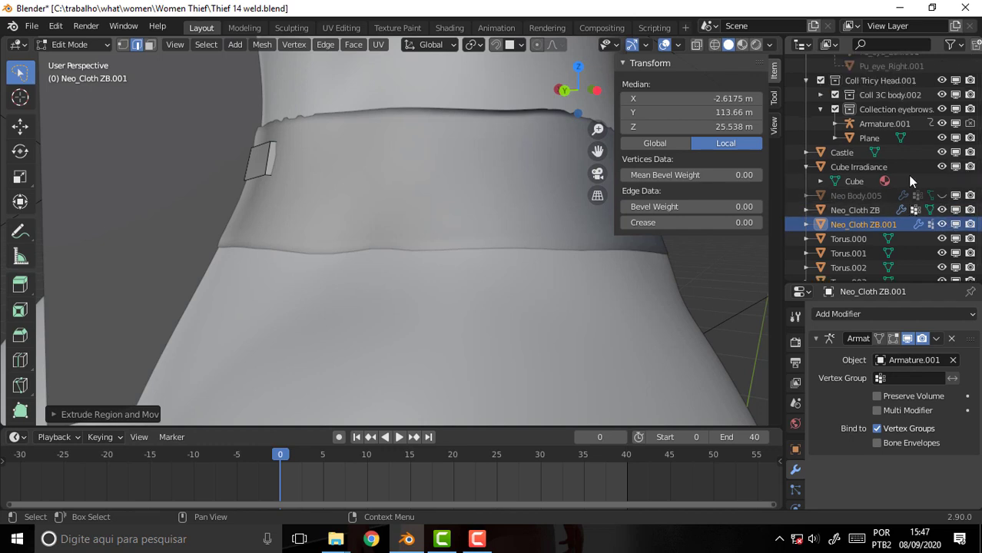
{"action": "scroll", "coordinate": [908, 178], "scroll_direction": "up", "scroll_amount": 3}
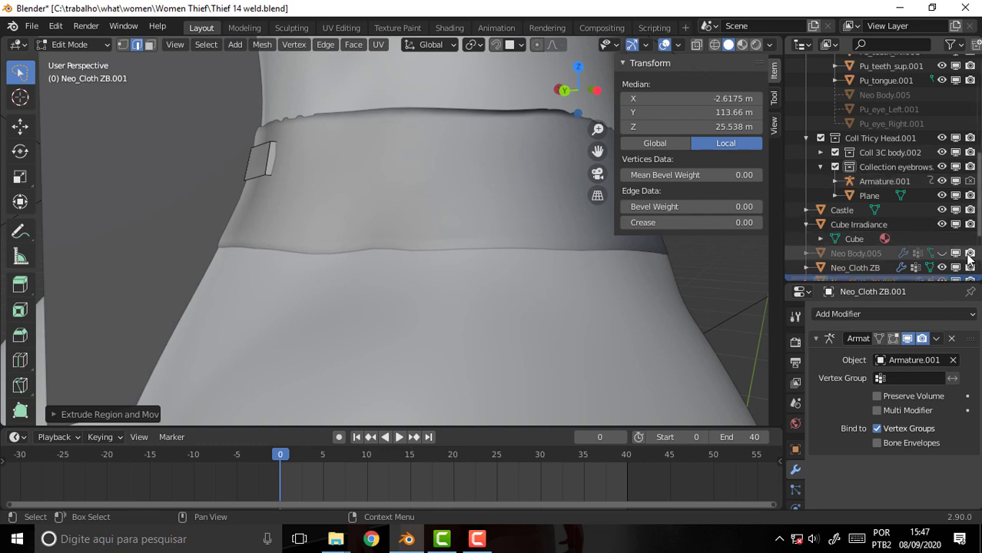
{"action": "scroll", "coordinate": [926, 134], "scroll_direction": "up", "scroll_amount": 3}
{"action": "scroll", "coordinate": [927, 135], "scroll_direction": "up", "scroll_amount": 4}
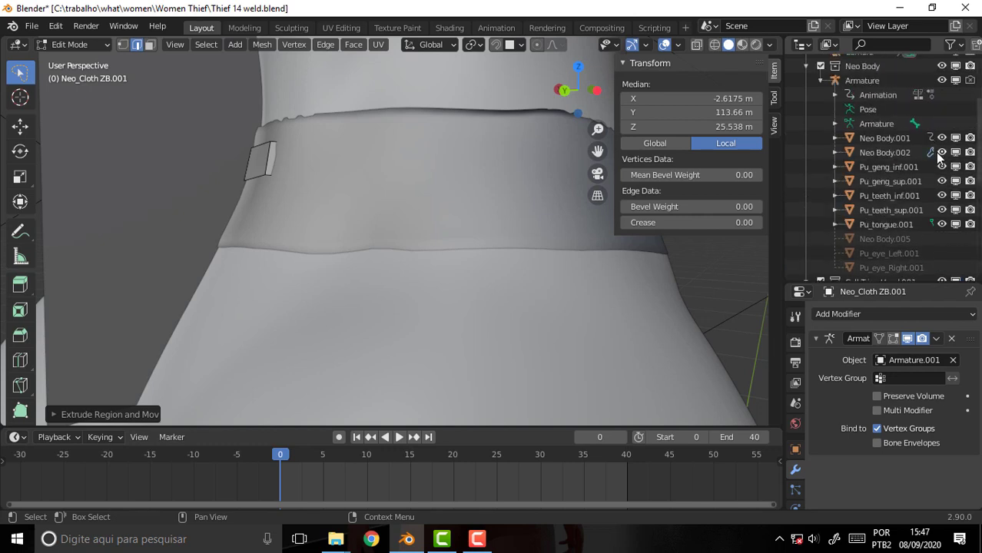
{"action": "left_click", "coordinate": [941, 141]}
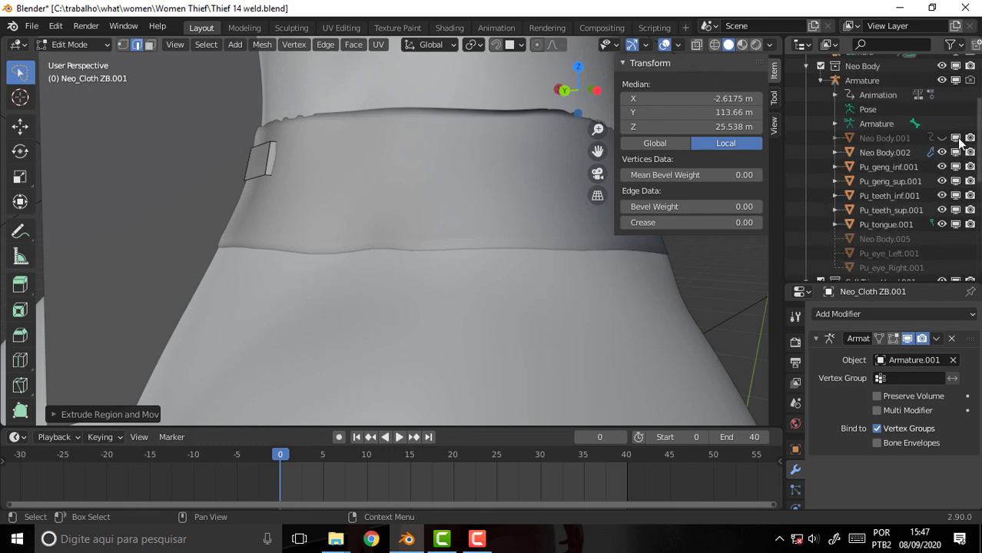
{"action": "left_click", "coordinate": [941, 152]}
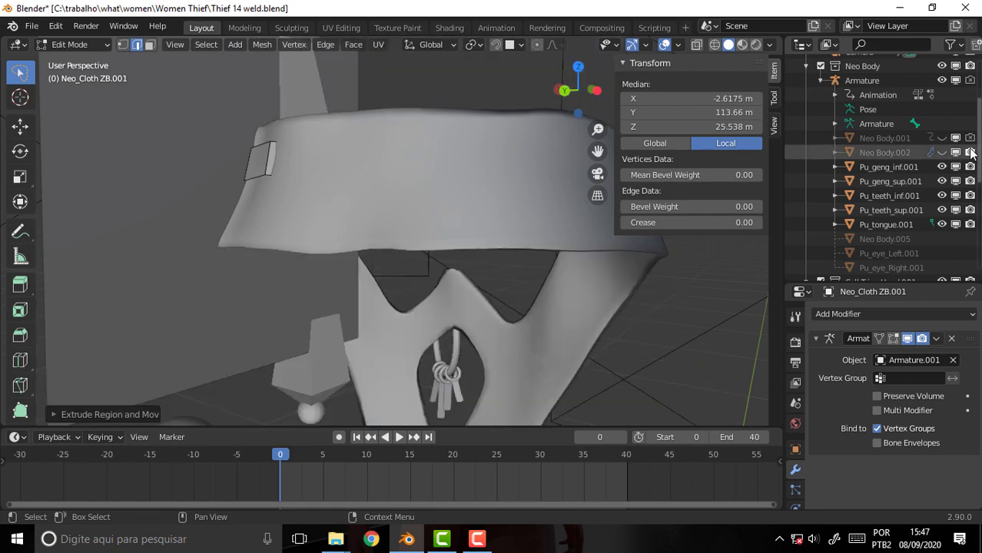
- Extend the patch's outer edge two more strips along the cloth belt
{"action": "middle_click_drag", "start_coordinate": [443, 131], "coordinate": [442, 214], "text": "shift"}
{"action": "middle_click_drag", "start_coordinate": [331, 171], "coordinate": [372, 190]}
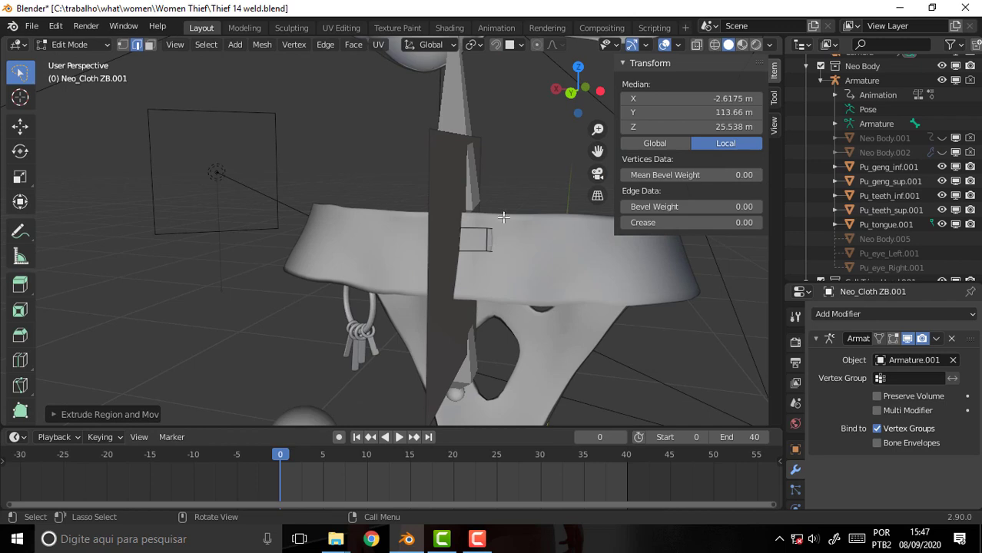
{"action": "mouse_move", "coordinate": [503, 217]}
{"action": "middle_mouse_down"}
{"action": "mouse_move", "coordinate": [476, 229]}
{"action": "mouse_move", "coordinate": [481, 216]}
{"action": "middle_mouse_up"}
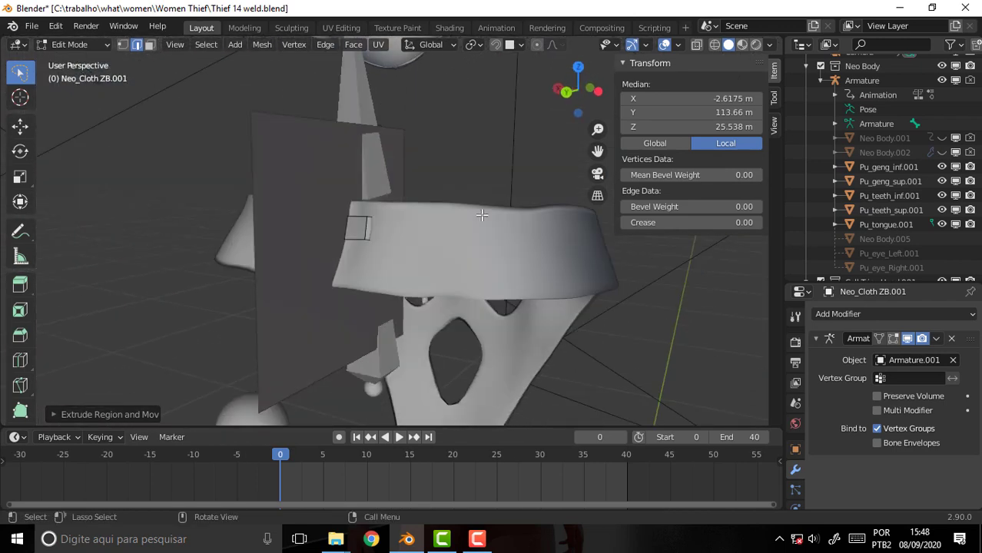
{"action": "left_click", "coordinate": [354, 234]}
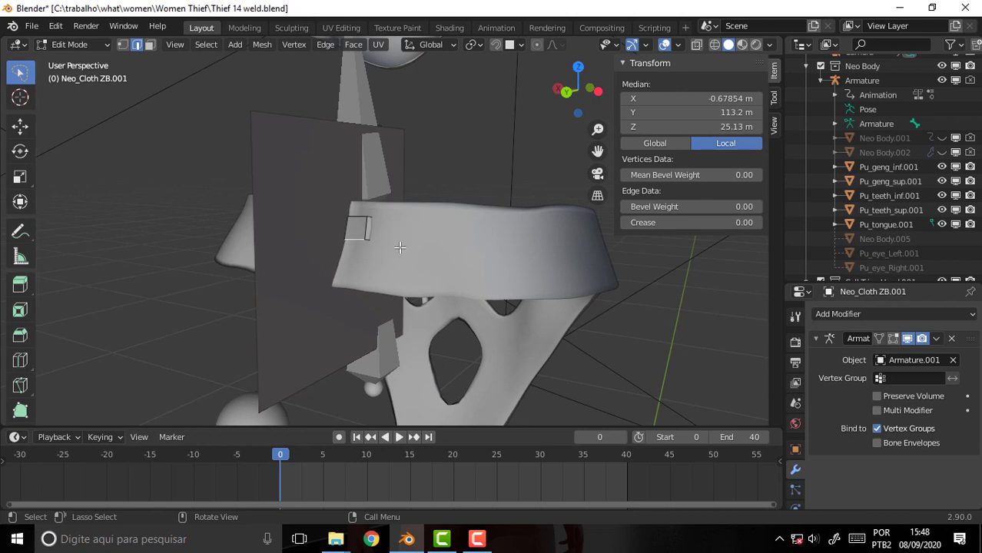
{"action": "key", "text": "g"}
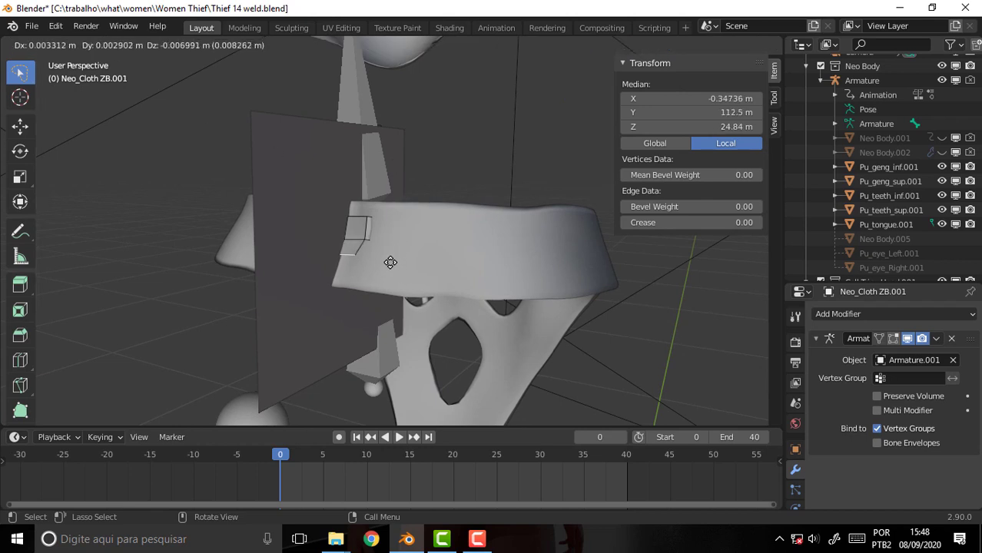
{"action": "left_click", "coordinate": [390, 266]}
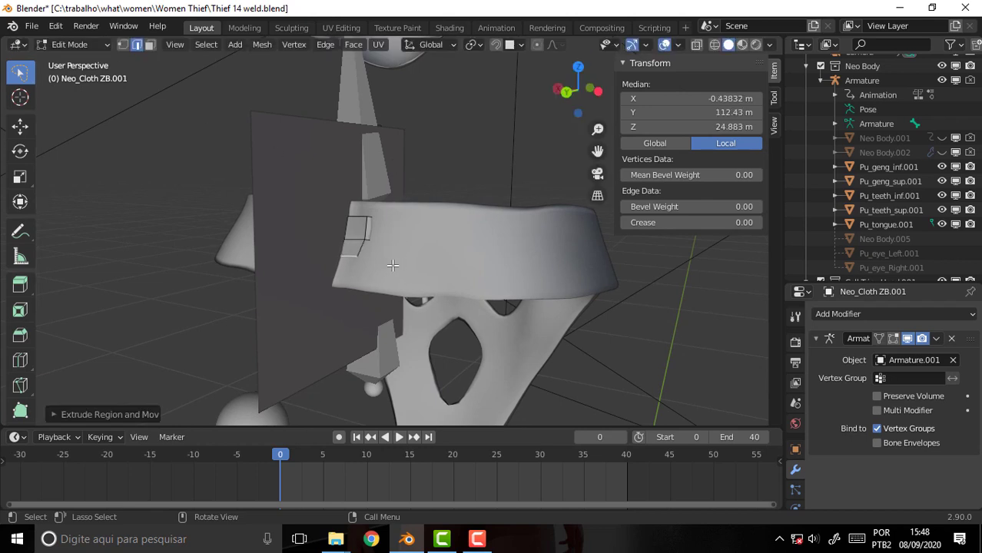
{"action": "key", "text": "g"}
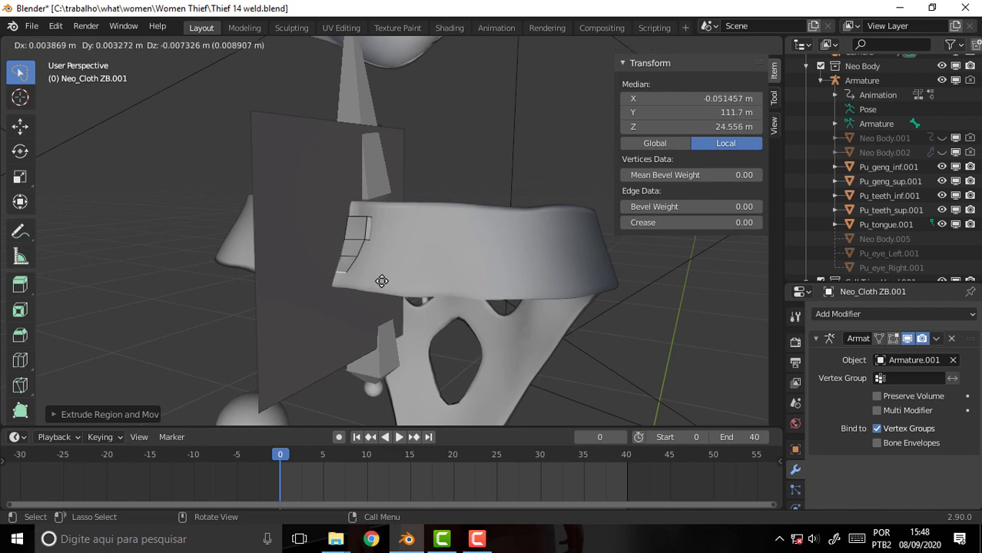
{"action": "left_click", "coordinate": [381, 282]}
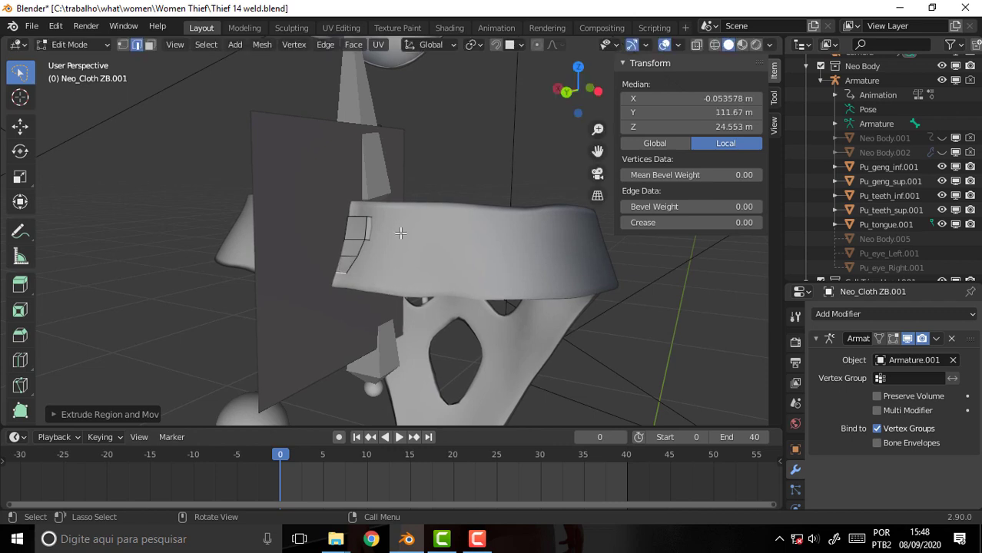
{"action": "middle_click_drag", "start_coordinate": [399, 233], "coordinate": [431, 209]}
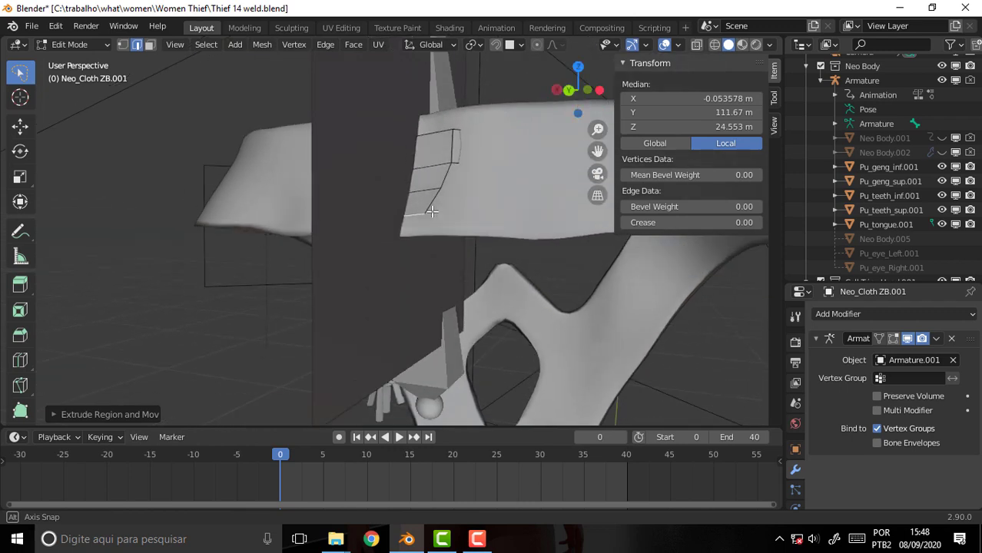
- Delete the stray face from the grid patch in Face select mode
{"action": "left_click", "coordinate": [460, 167]}
{"action": "left_click", "coordinate": [150, 45]}
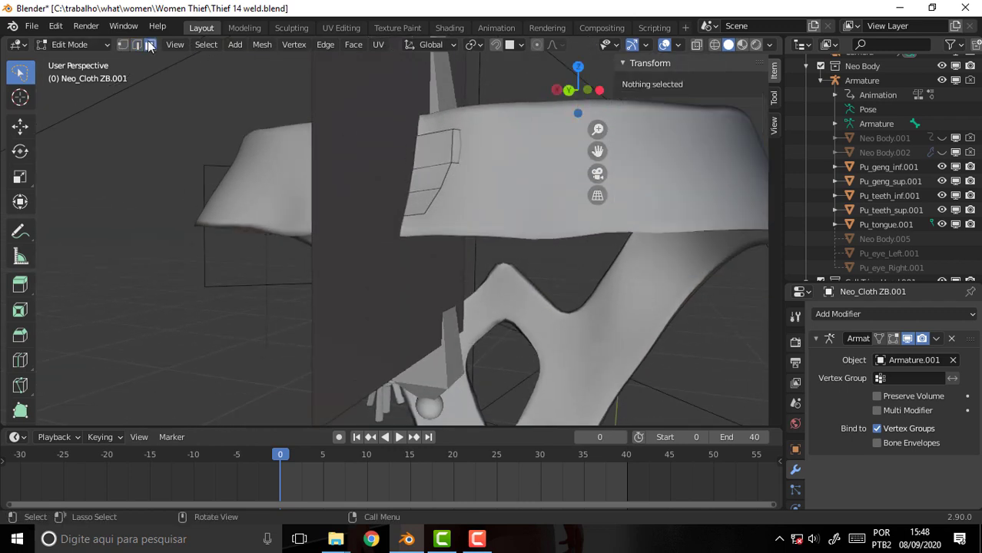
{"action": "left_click", "coordinate": [454, 153]}
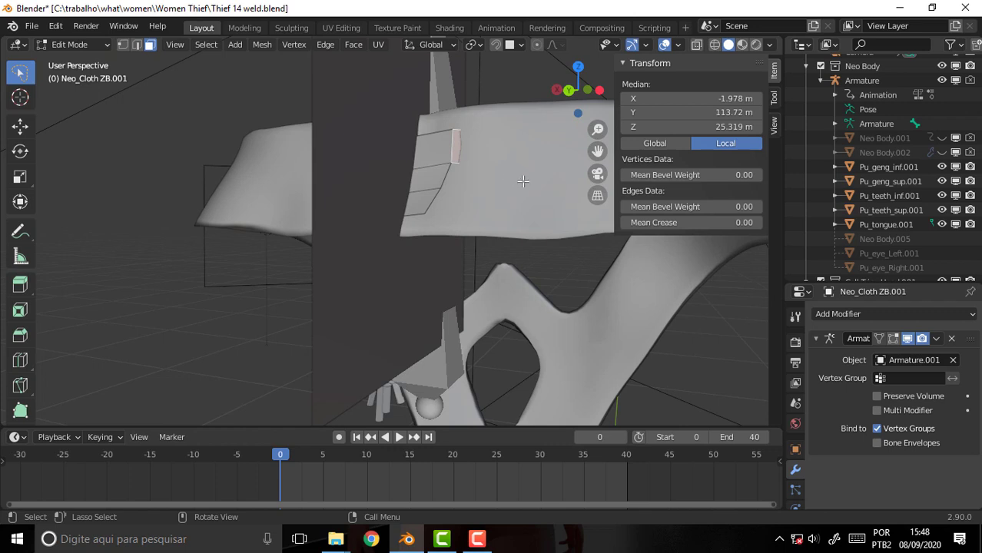
{"action": "key", "text": "x"}
{"action": "left_click", "coordinate": [516, 181]}
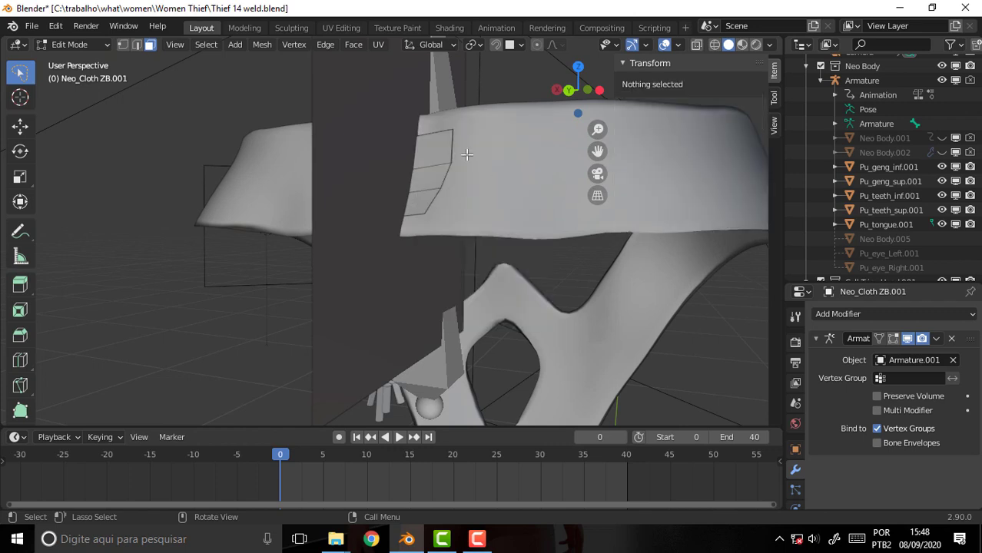
- Extrude the patch's three outer edges further along the belt as a new row
{"action": "left_click", "coordinate": [451, 148]}
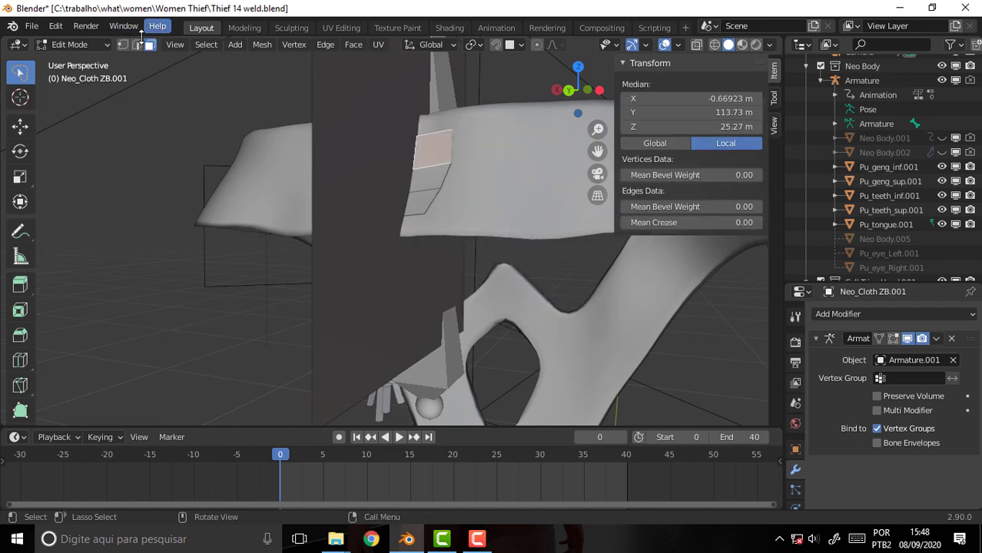
{"action": "key", "text": "2"}
{"action": "left_click", "coordinate": [451, 148]}
{"action": "left_click", "coordinate": [447, 173], "text": "shift"}
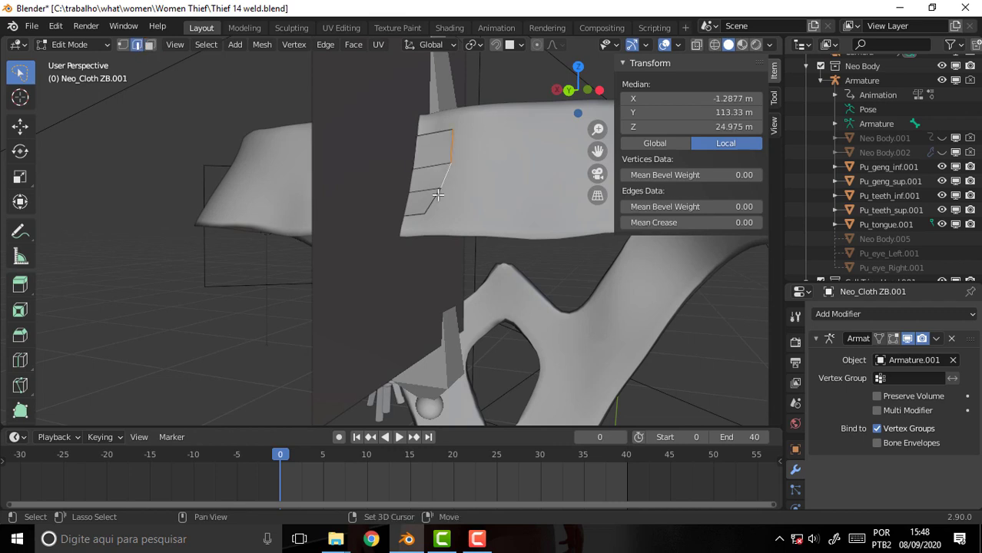
{"action": "left_click", "coordinate": [436, 198], "text": "shift"}
{"action": "key", "text": "g"}
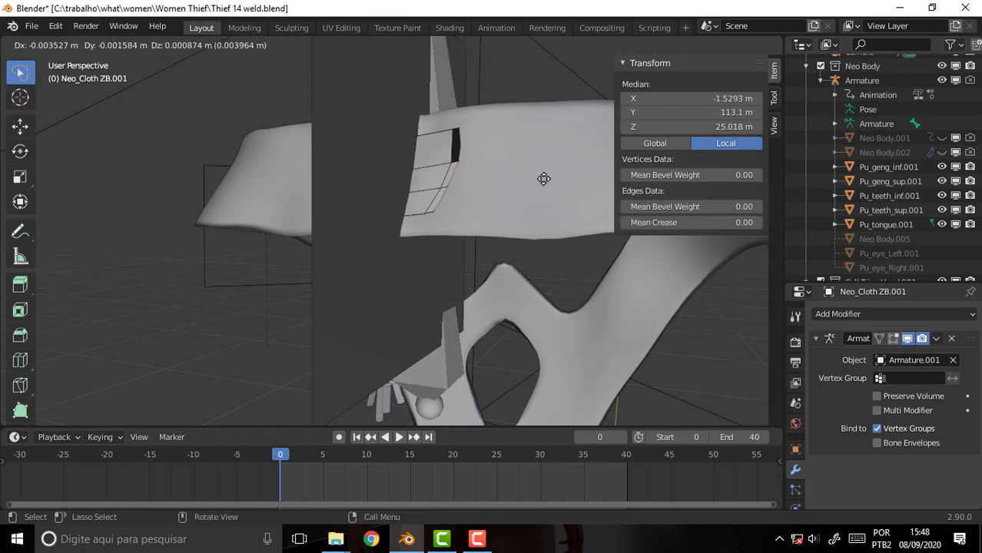
{"action": "left_click", "coordinate": [571, 185]}
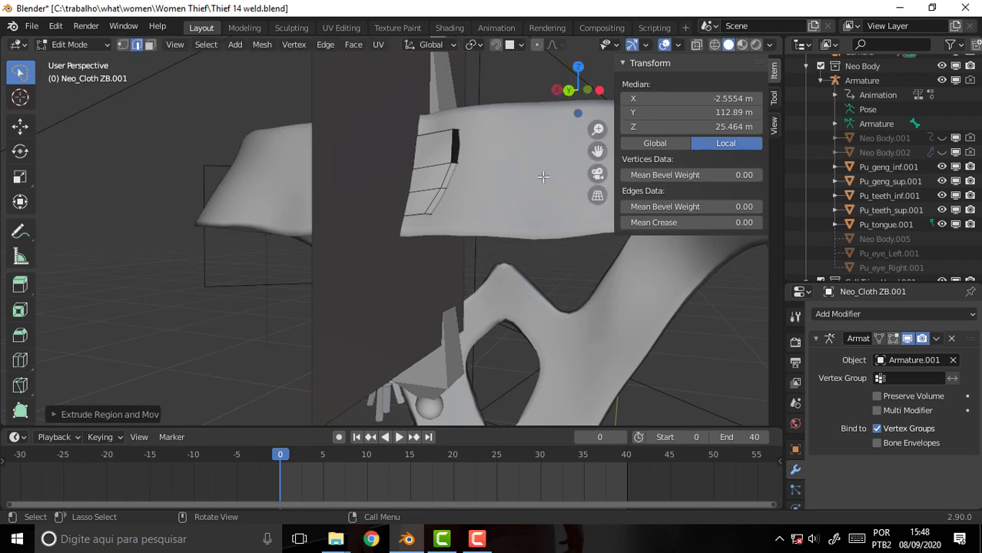
{"action": "mouse_move", "coordinate": [536, 166]}
{"action": "middle_mouse_down"}
{"action": "mouse_move", "coordinate": [494, 163]}
{"action": "mouse_move", "coordinate": [327, 197]}
{"action": "mouse_move", "coordinate": [501, 178]}
{"action": "mouse_move", "coordinate": [502, 151]}
{"action": "mouse_move", "coordinate": [493, 191]}
{"action": "middle_mouse_up"}
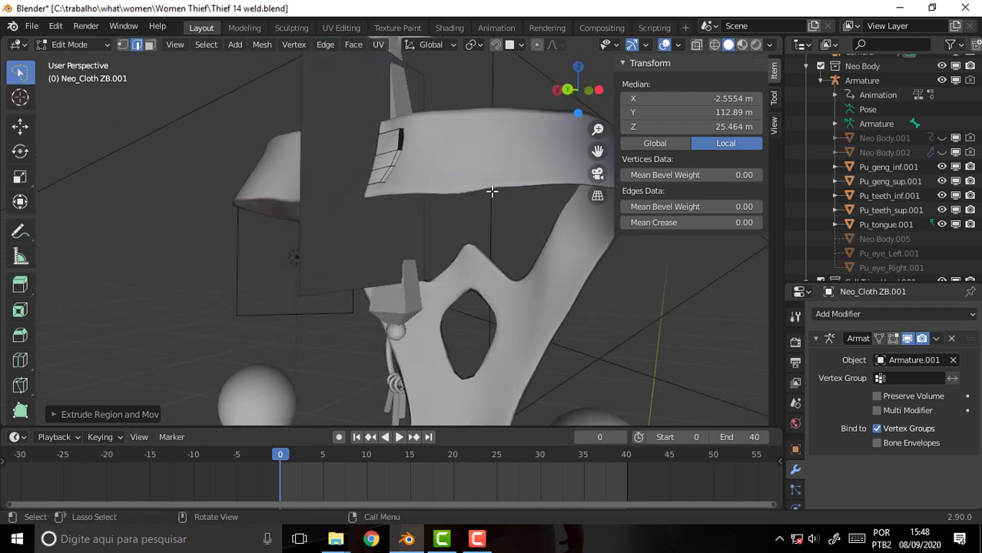
{"action": "scroll", "coordinate": [492, 192], "scroll_direction": "down", "scroll_amount": 2}
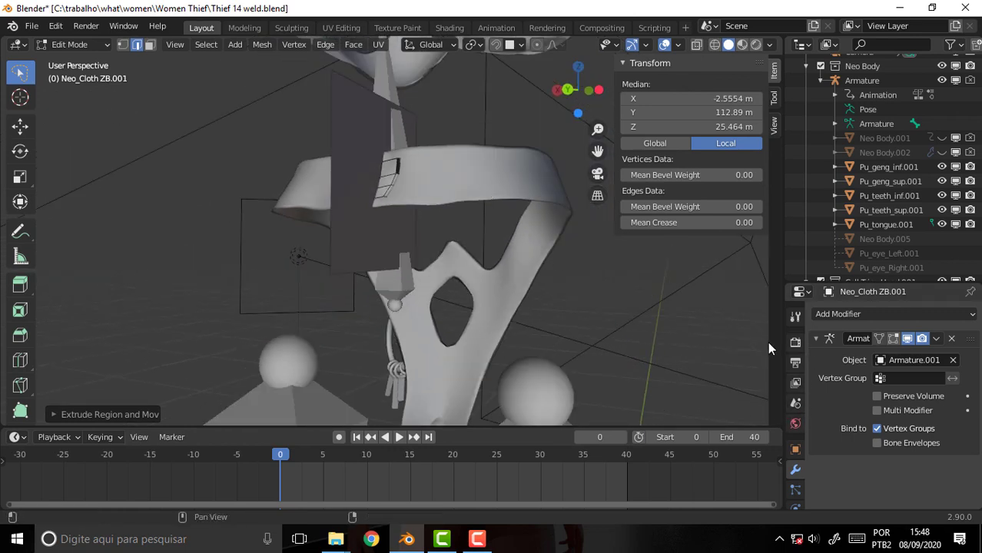
- Remove the Armature modifier from Neo_Cloth ZB.001 and deselect all mesh elements
{"action": "left_click", "coordinate": [951, 338]}
{"action": "middle_click_drag", "start_coordinate": [478, 283], "coordinate": [473, 276]}
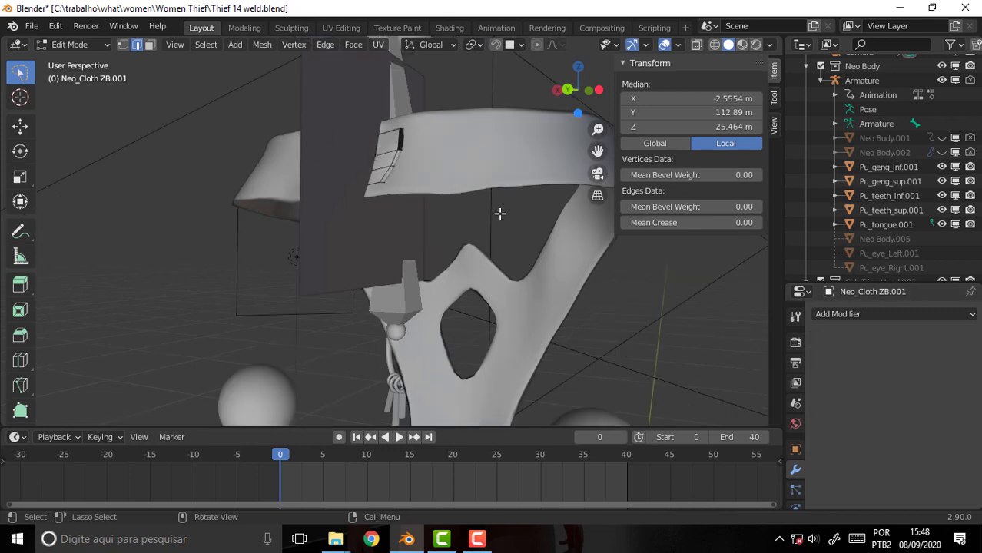
{"action": "middle_click_drag", "start_coordinate": [499, 214], "coordinate": [487, 244]}
{"action": "key", "text": "alt+a"}
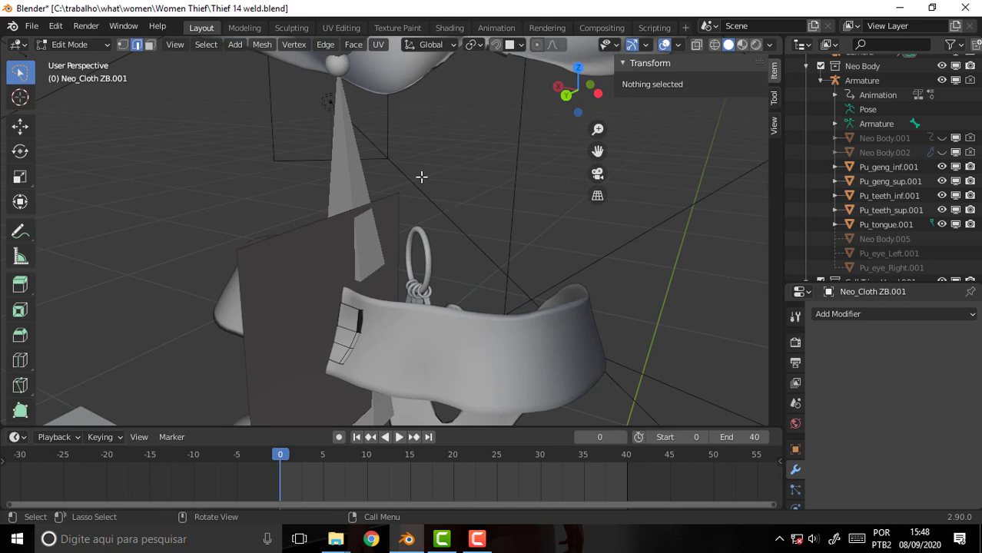
{"action": "scroll", "coordinate": [426, 131], "scroll_direction": "up", "scroll_amount": 1}
{"action": "scroll", "coordinate": [428, 111], "scroll_direction": "down", "scroll_amount": 1}
{"action": "middle_click_drag", "start_coordinate": [442, 110], "coordinate": [448, 69]}
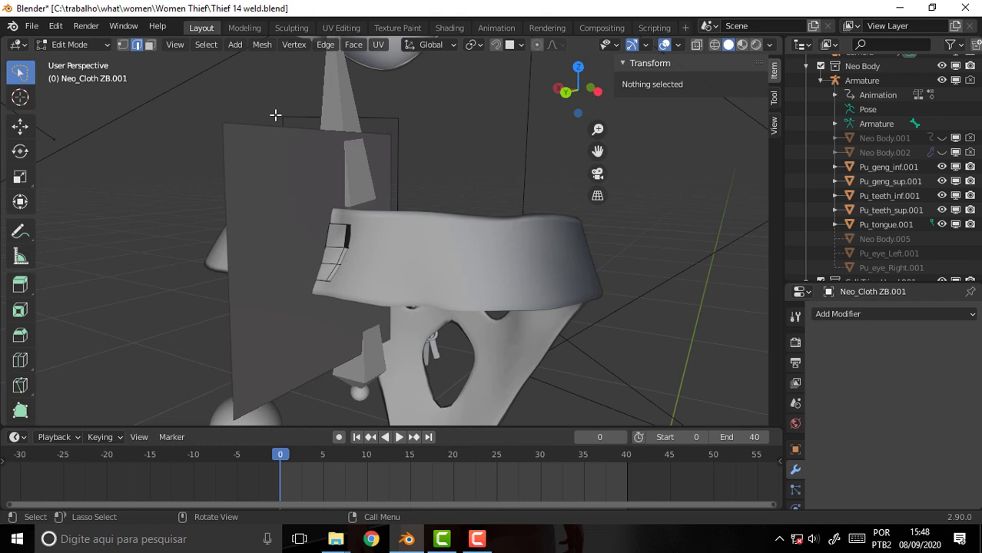
- Enable snapping and delete another face from the grid patch
{"action": "left_click", "coordinate": [150, 47]}
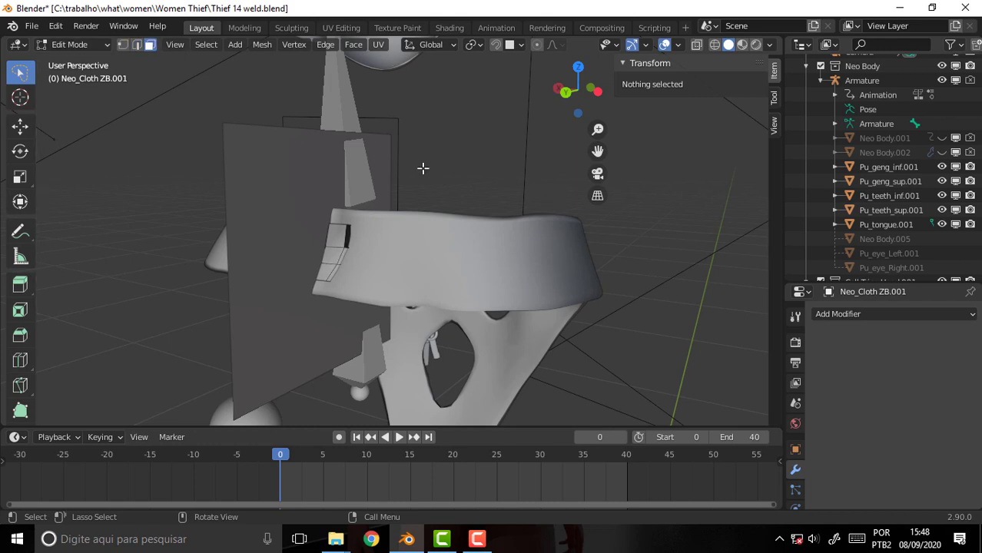
{"action": "left_click", "coordinate": [342, 235]}
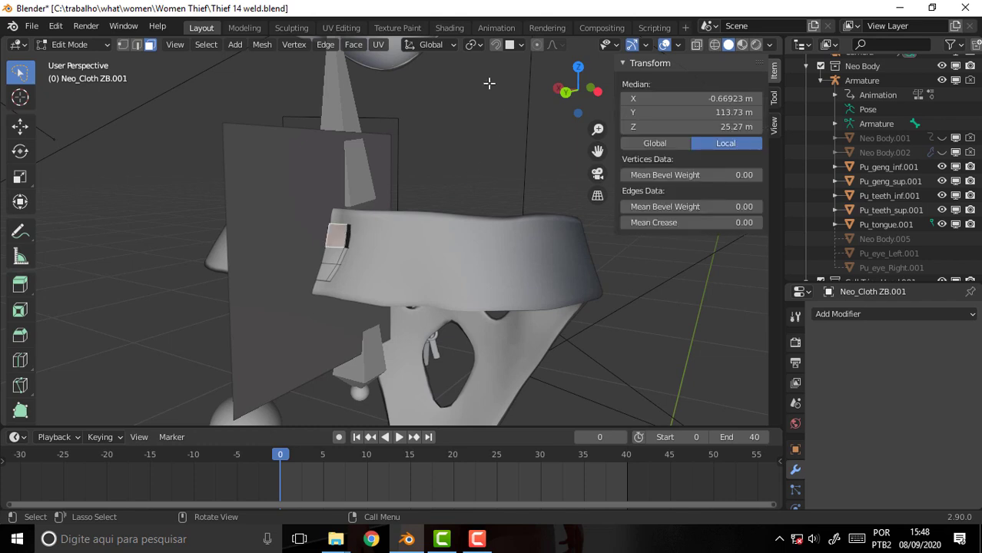
{"action": "left_click", "coordinate": [521, 46]}
{"action": "mouse_move", "coordinate": [556, 303]}
{"action": "middle_mouse_down"}
{"action": "mouse_move", "coordinate": [580, 273]}
{"action": "mouse_move", "coordinate": [563, 271]}
{"action": "middle_mouse_up"}
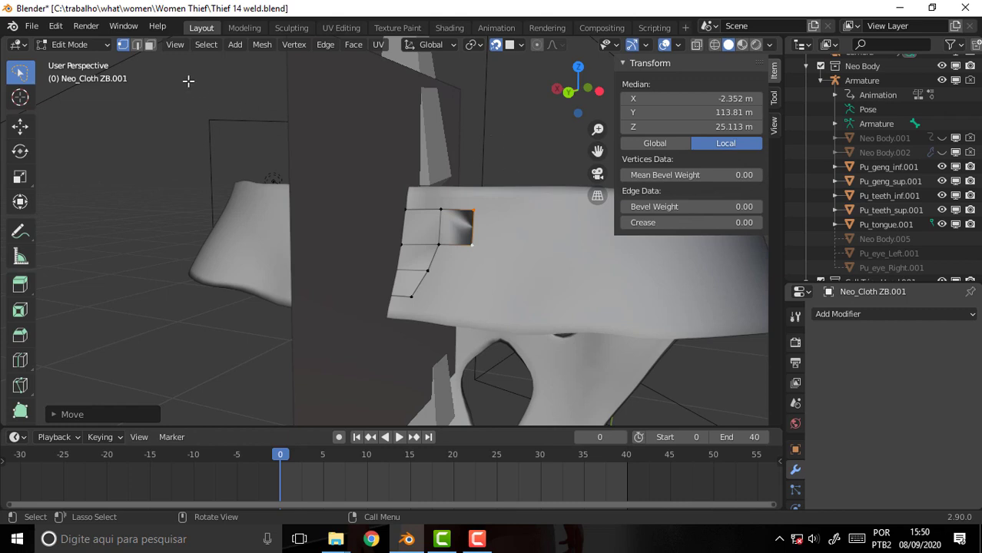
{"action": "left_click", "coordinate": [150, 44]}
{"action": "left_click", "coordinate": [456, 227]}
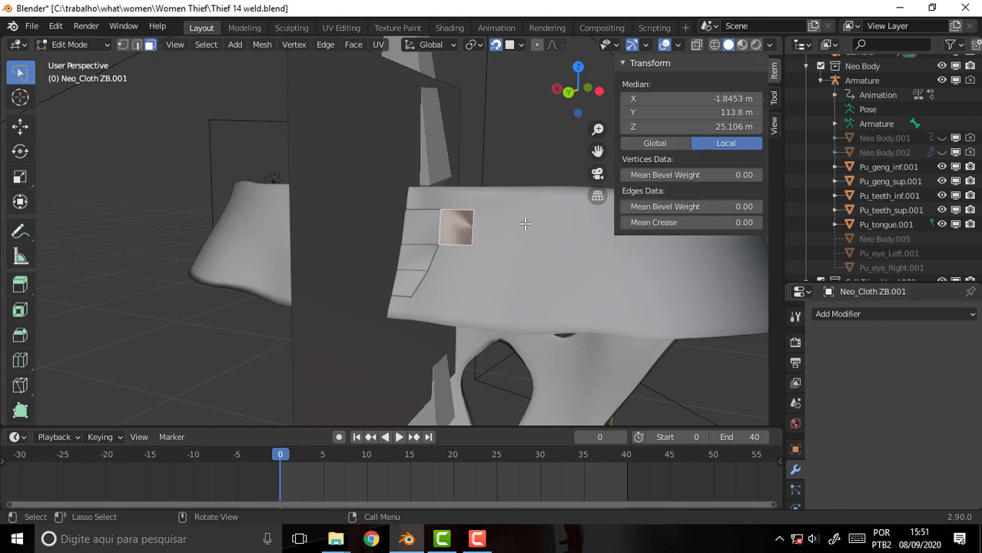
{"action": "key", "text": "x"}
{"action": "left_click", "coordinate": [515, 221]}
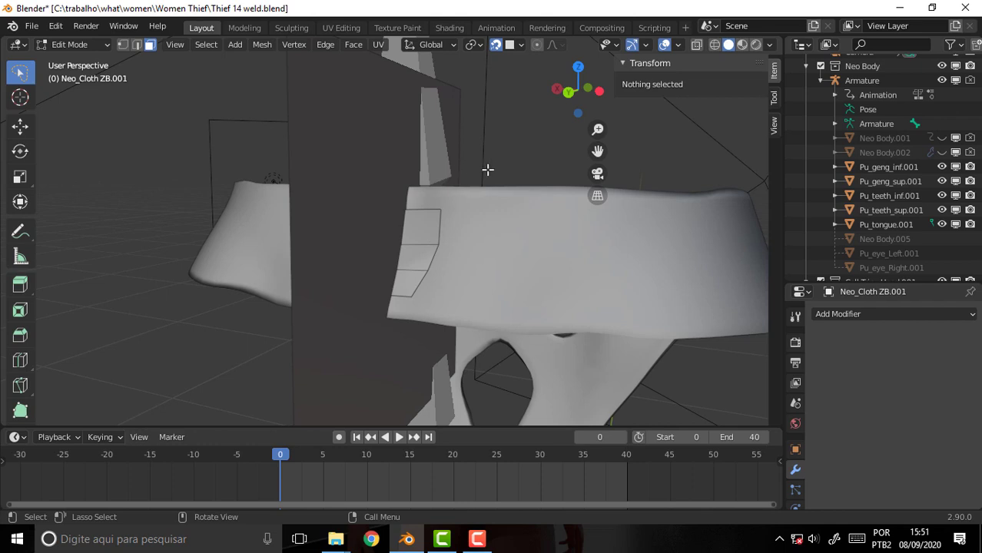
{"action": "middle_click_drag", "start_coordinate": [487, 169], "coordinate": [507, 167]}
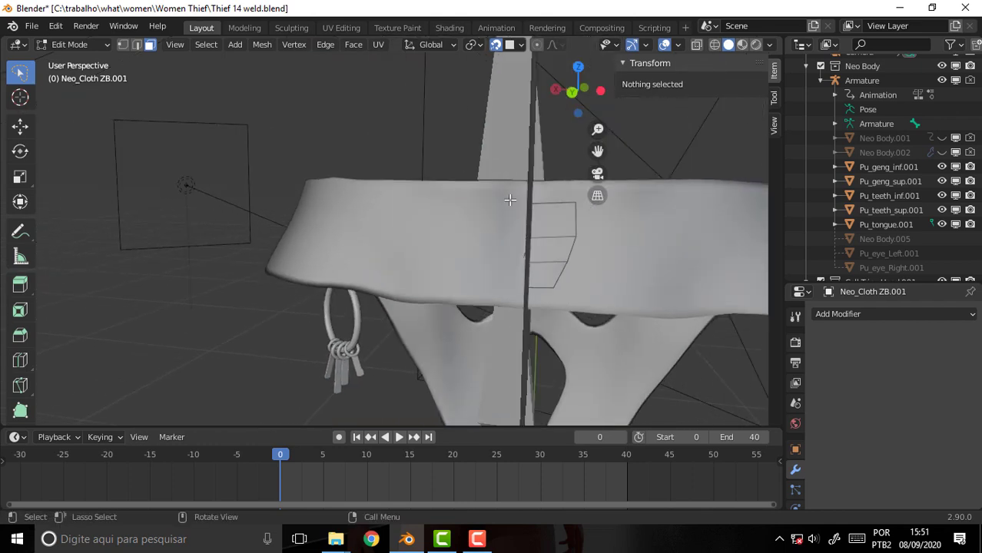
- Move the patch's top outer vertex down into line across the belt
{"action": "left_click", "coordinate": [123, 44]}
{"action": "left_click", "coordinate": [573, 203]}
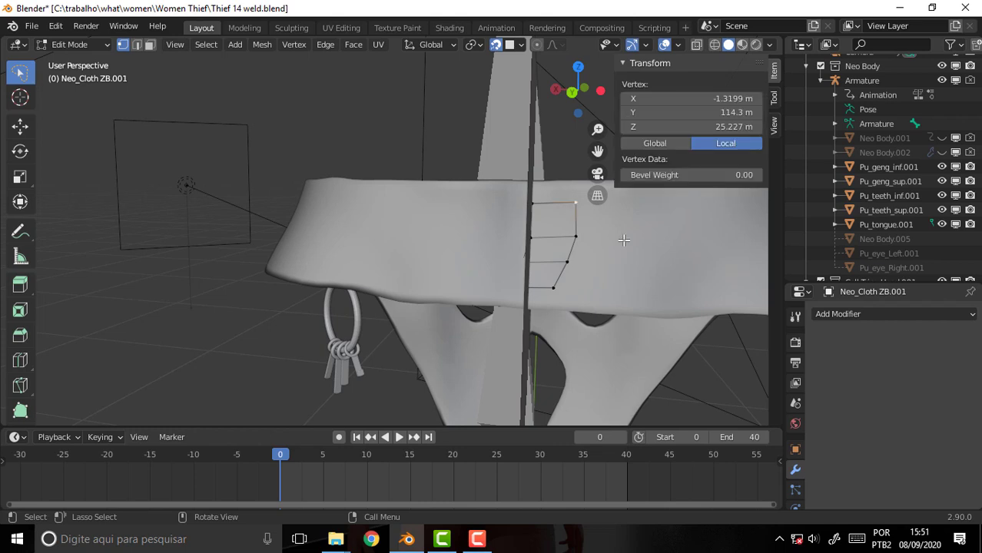
{"action": "key", "text": "g"}
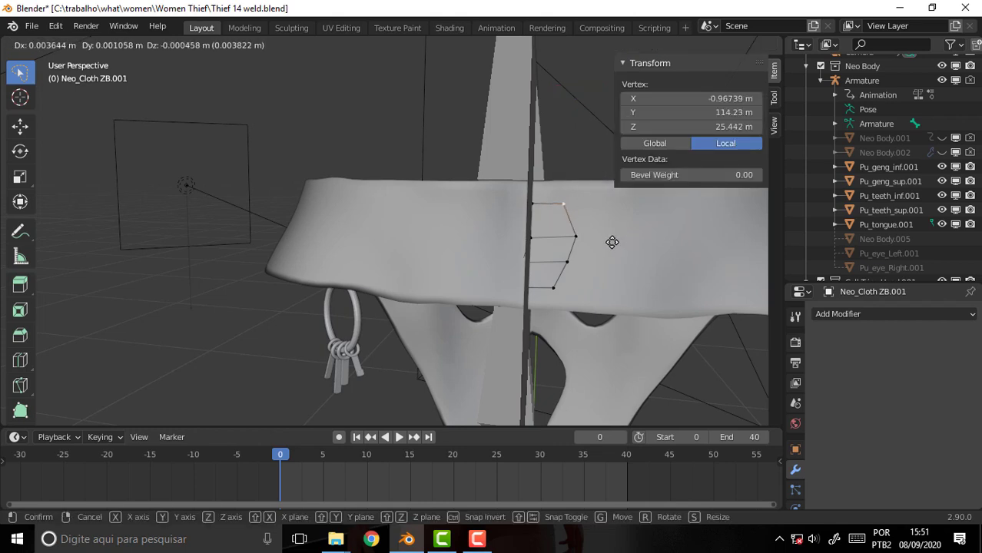
{"action": "left_click", "coordinate": [574, 238]}
{"action": "key", "text": "g"}
{"action": "left_click", "coordinate": [586, 255]}
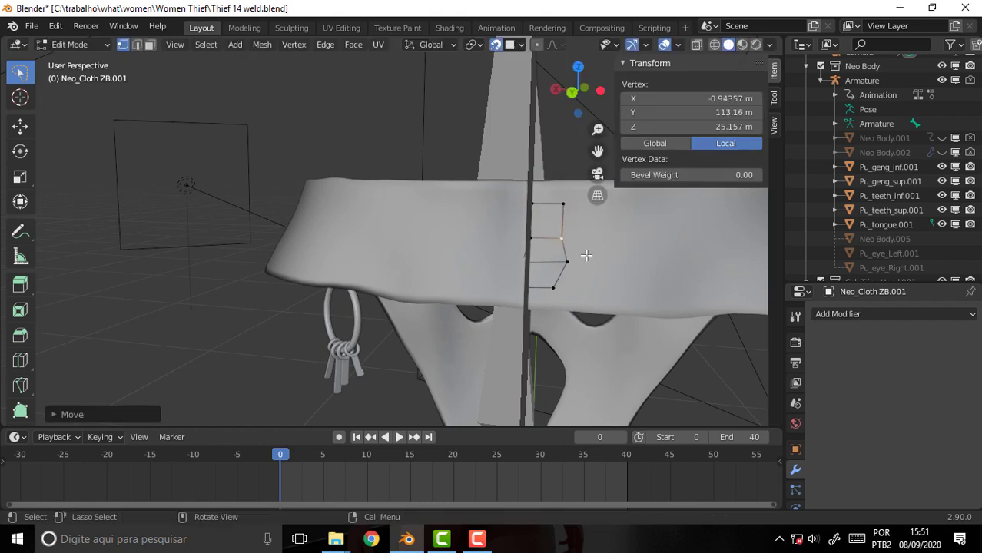
{"action": "key", "text": "g"}
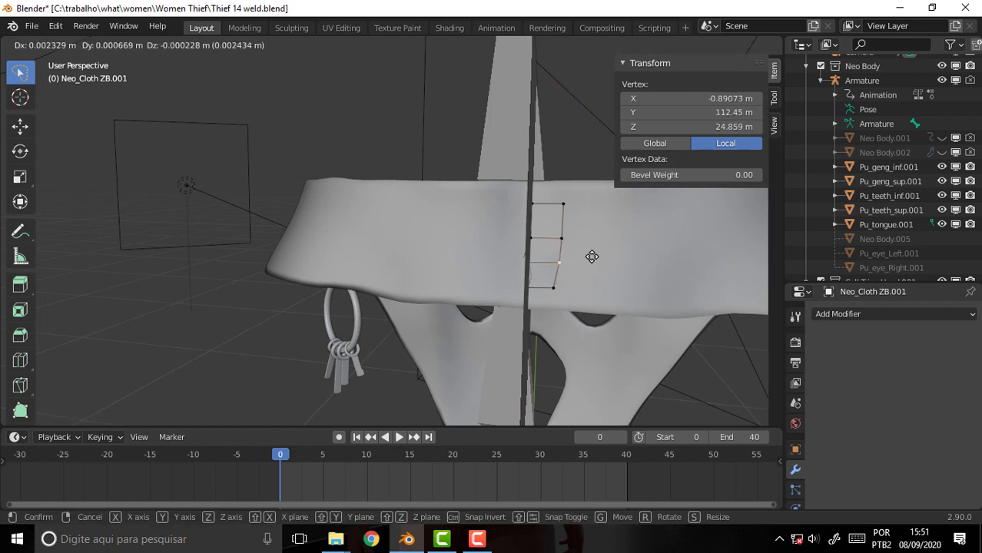
{"action": "left_click", "coordinate": [594, 256]}
- Move the bottom outer vertex onto the belt surface, closing the lowest quad
{"action": "left_click", "coordinate": [548, 292]}
{"action": "key", "text": "g"}
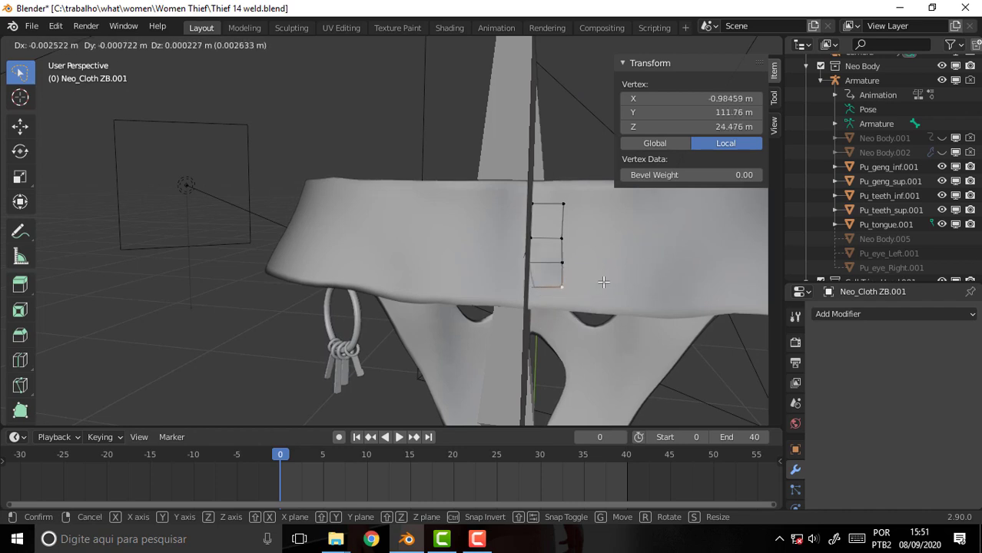
{"action": "left_click", "coordinate": [606, 279]}
{"action": "middle_click_drag", "start_coordinate": [616, 256], "coordinate": [607, 253]}
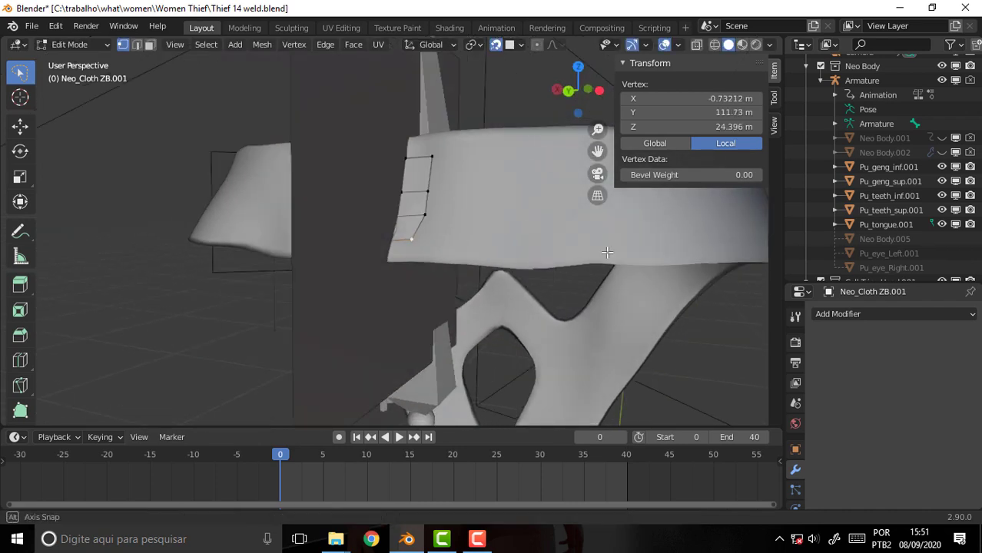
{"action": "key", "text": "g"}
{"action": "left_click", "coordinate": [490, 246]}
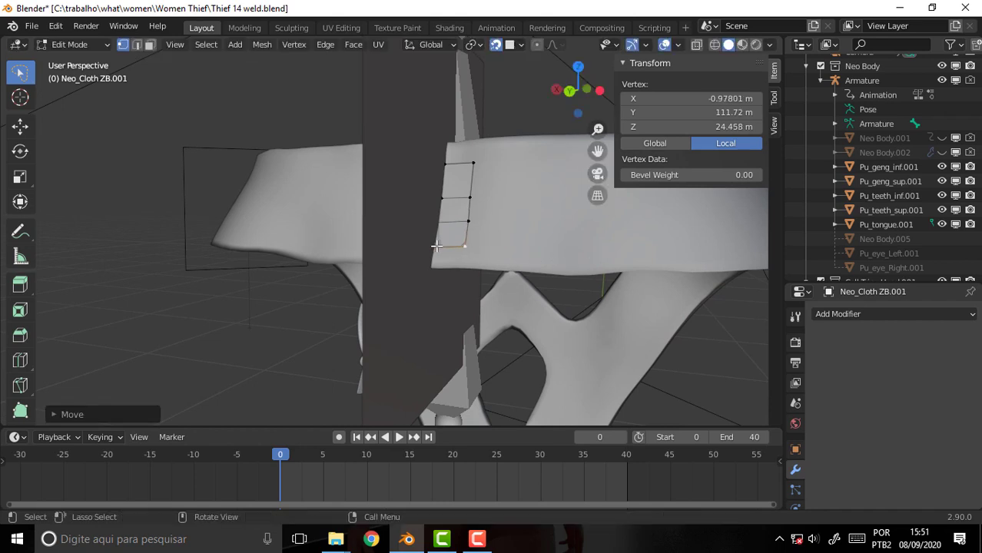
{"action": "left_click", "coordinate": [467, 247]}
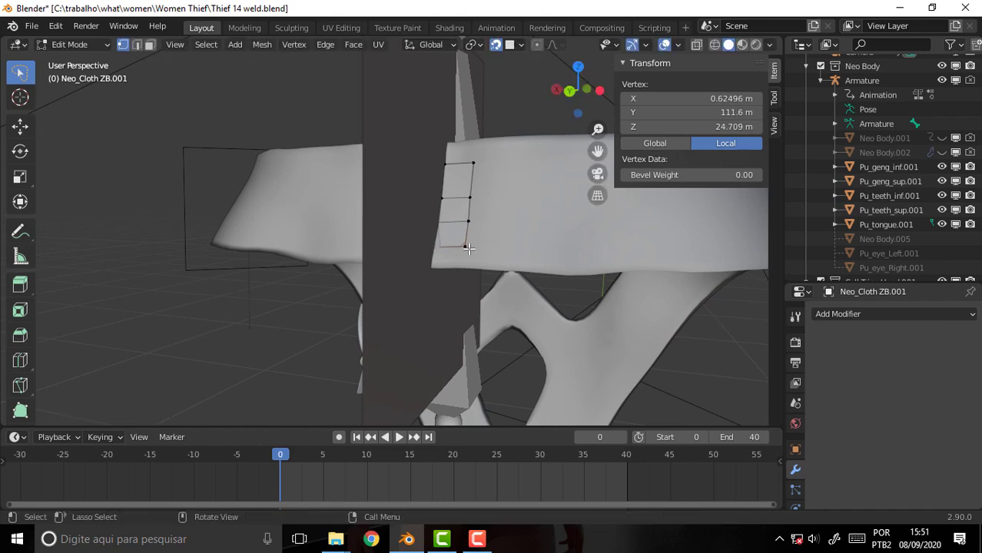
- Extrude the patch's two outer edges into a new column of quads across the belt
{"action": "left_click", "coordinate": [137, 44]}
{"action": "left_click", "coordinate": [471, 174]}
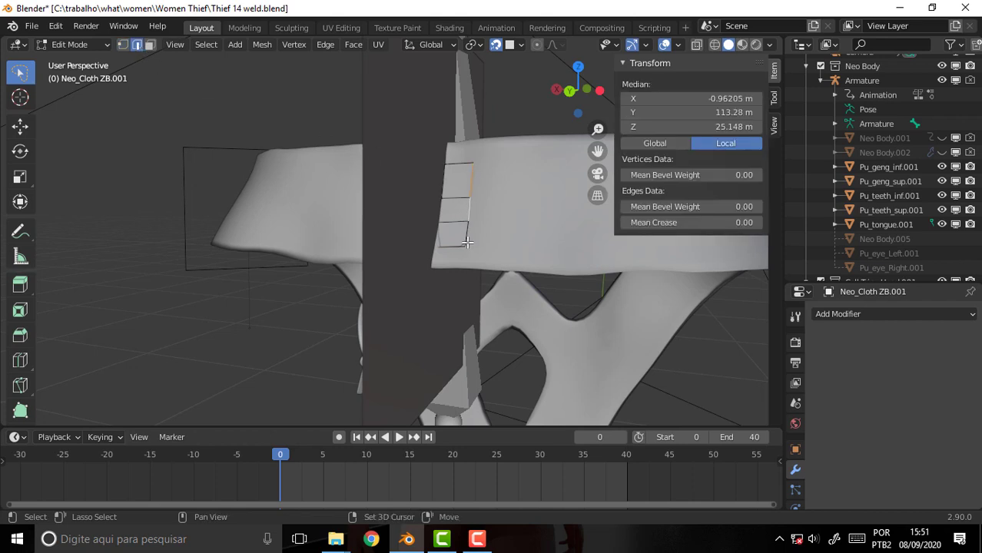
{"action": "left_click", "coordinate": [466, 243], "text": "shift"}
{"action": "key", "text": "g"}
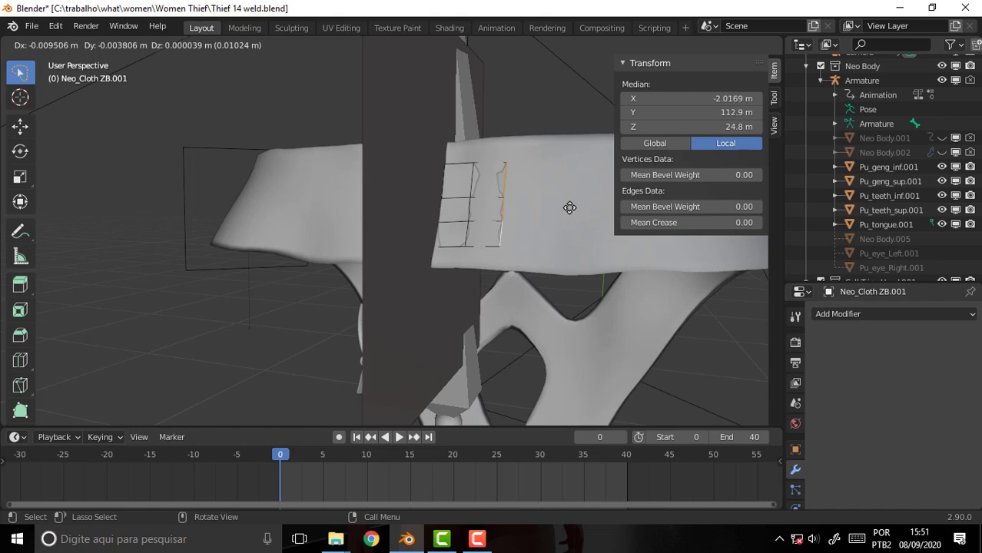
{"action": "left_click", "coordinate": [551, 228]}
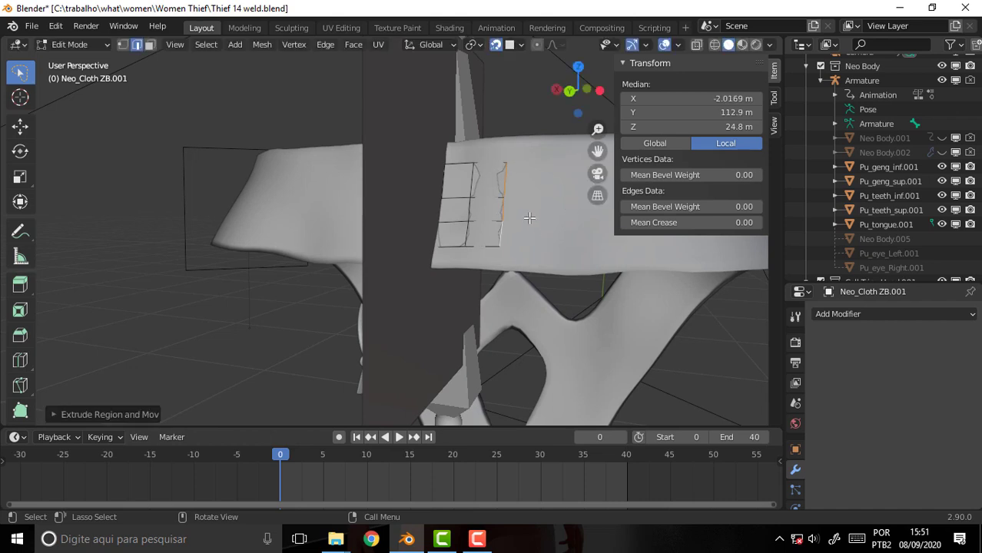
{"action": "scroll", "coordinate": [529, 218], "scroll_direction": "down", "scroll_amount": 2}
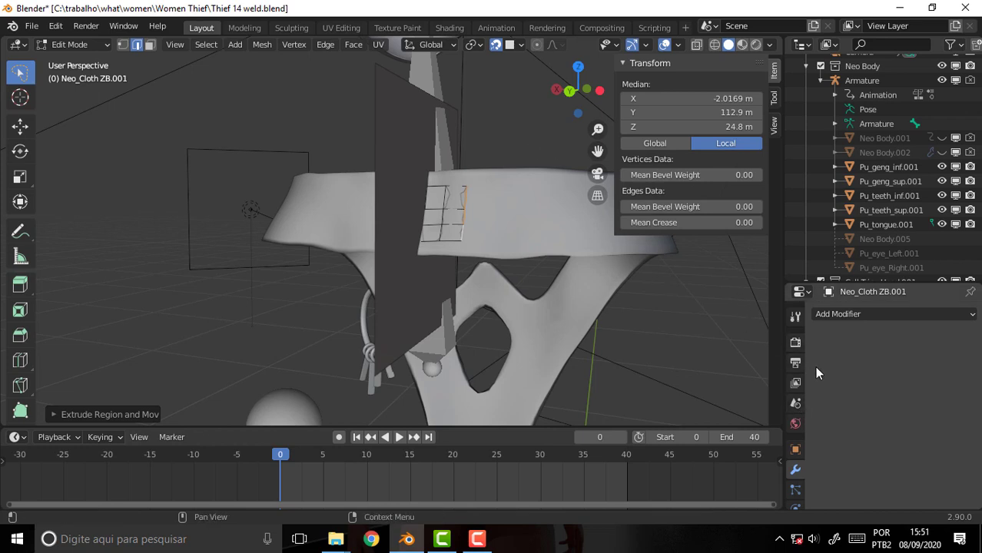
- Tick In Front under Viewport Display in Neo_Cloth ZB.001's Object properties
{"action": "left_click", "coordinate": [795, 364]}
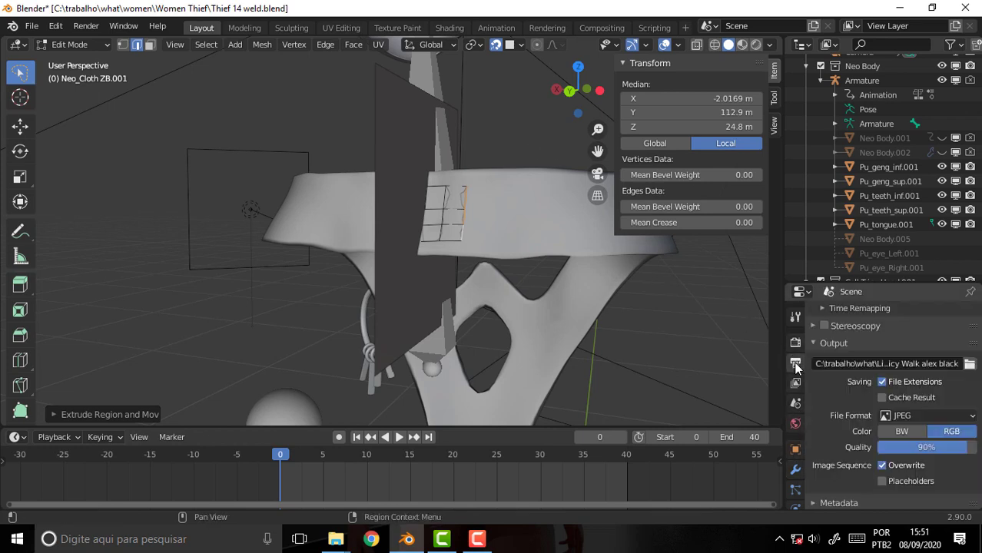
{"action": "scroll", "coordinate": [867, 395], "scroll_direction": "down", "scroll_amount": 1}
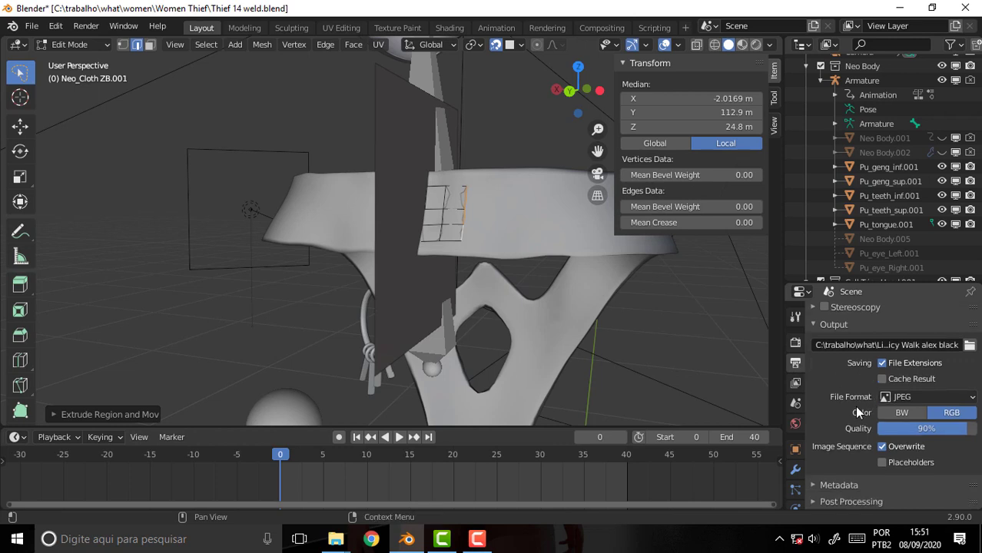
{"action": "left_click", "coordinate": [796, 452]}
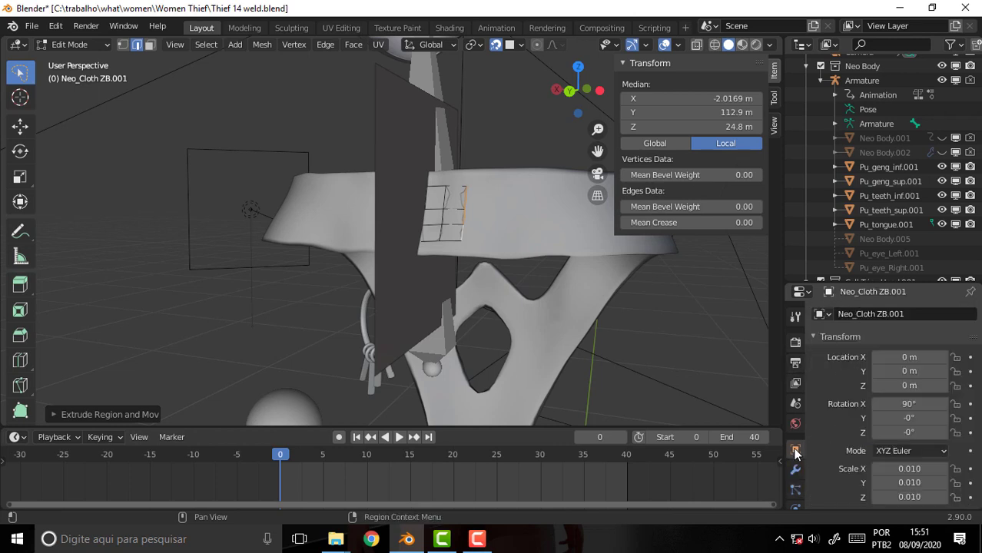
{"action": "scroll", "coordinate": [837, 417], "scroll_direction": "down", "scroll_amount": 5}
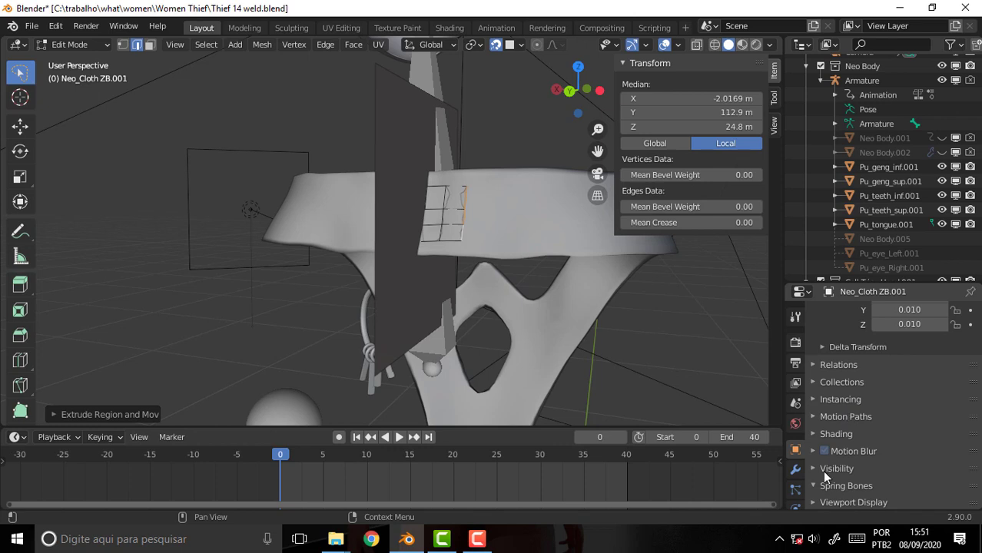
{"action": "scroll", "coordinate": [848, 476], "scroll_direction": "down", "scroll_amount": 1}
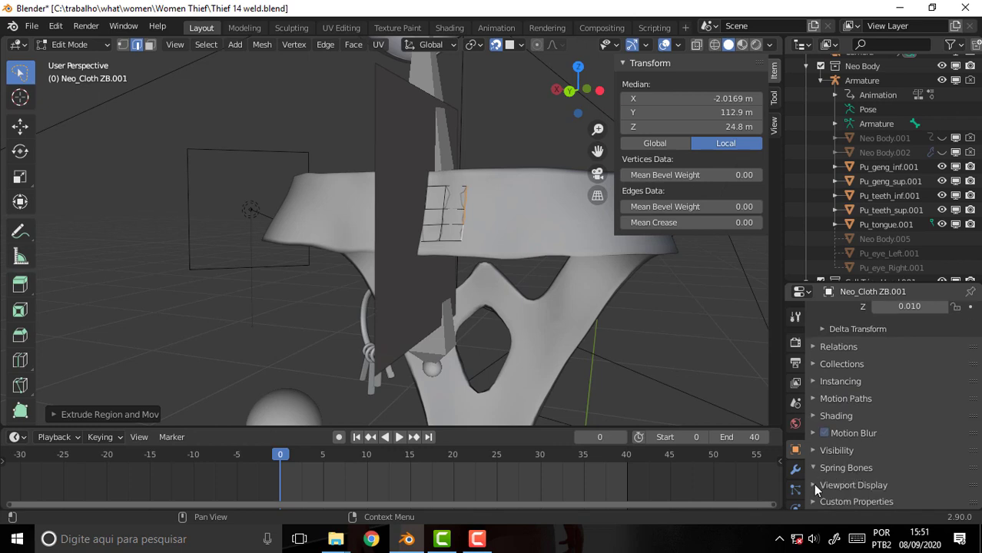
{"action": "left_click", "coordinate": [815, 485]}
{"action": "scroll", "coordinate": [911, 401], "scroll_direction": "down", "scroll_amount": 3}
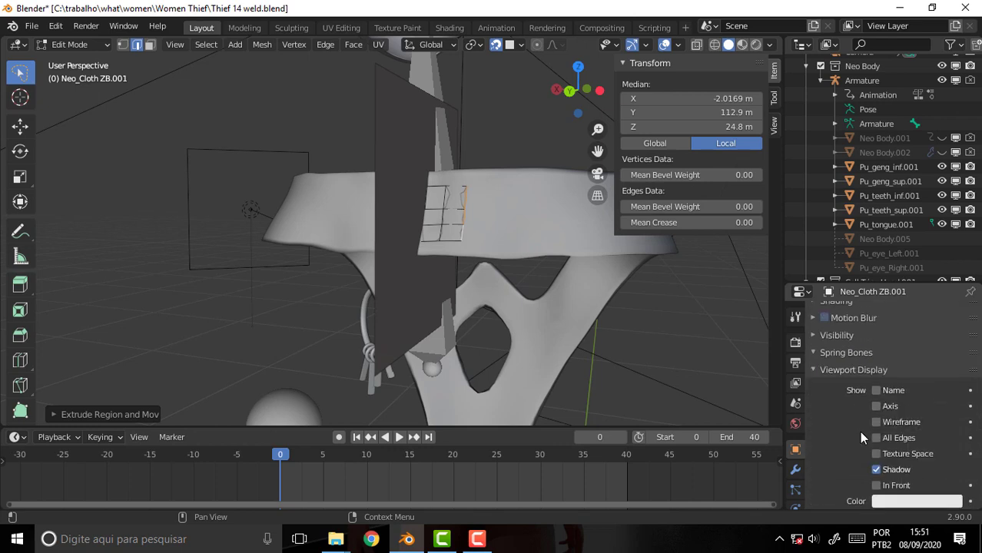
{"action": "left_click", "coordinate": [876, 485]}
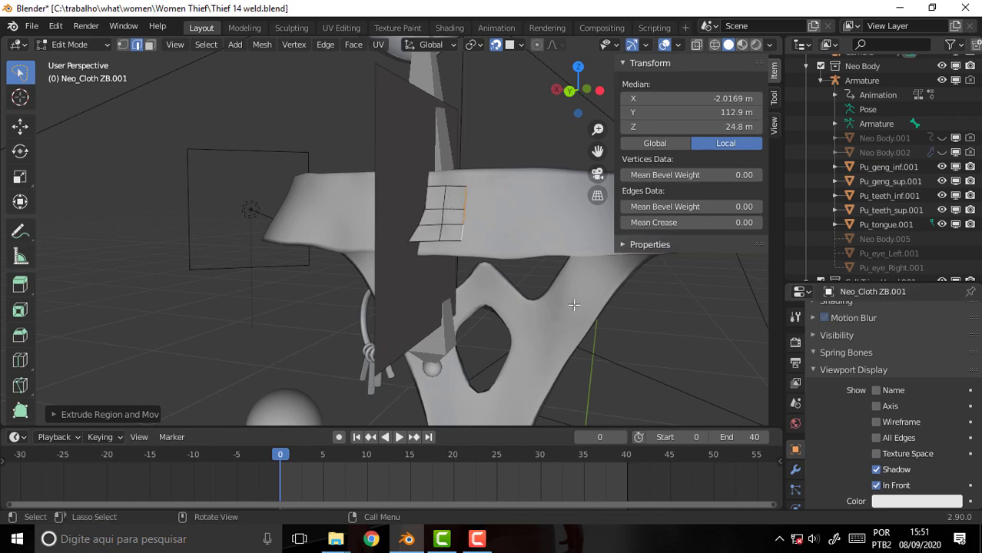
{"action": "mouse_move", "coordinate": [572, 294]}
{"action": "middle_mouse_down"}
{"action": "mouse_move", "coordinate": [340, 237]}
{"action": "mouse_move", "coordinate": [516, 236]}
{"action": "mouse_move", "coordinate": [495, 233]}
{"action": "middle_mouse_up"}
- Move the patch's left corner vertex and set its X coordinate to 0
{"action": "scroll", "coordinate": [516, 237], "scroll_direction": "up", "scroll_amount": 2}
{"action": "scroll", "coordinate": [516, 236], "scroll_direction": "down", "scroll_amount": 3}
{"action": "left_click", "coordinate": [123, 44]}
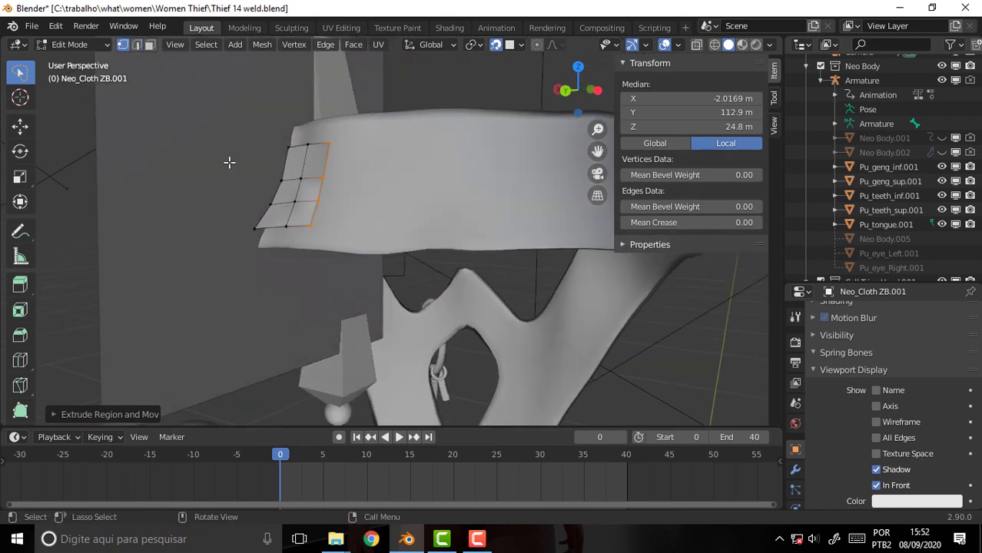
{"action": "left_click", "coordinate": [253, 230]}
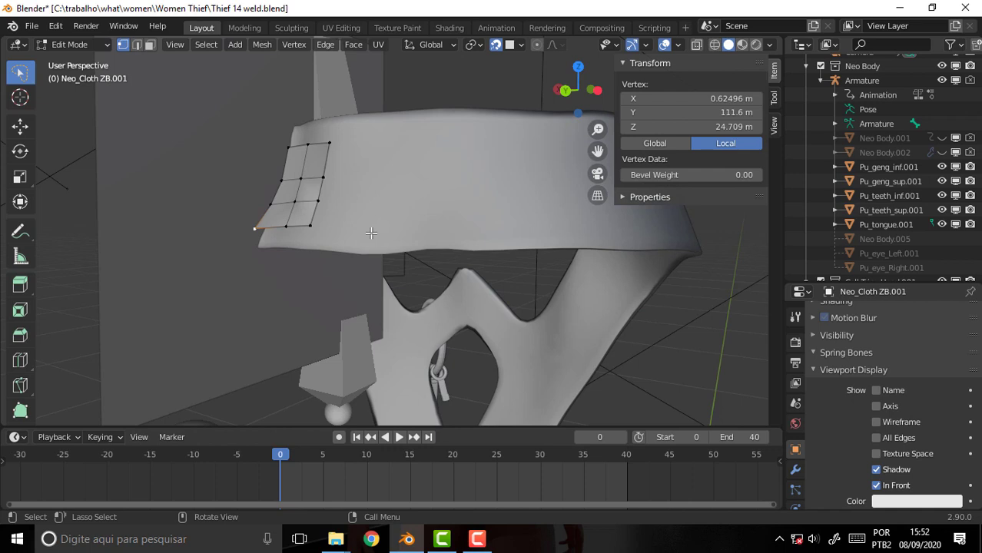
{"action": "key", "text": "g"}
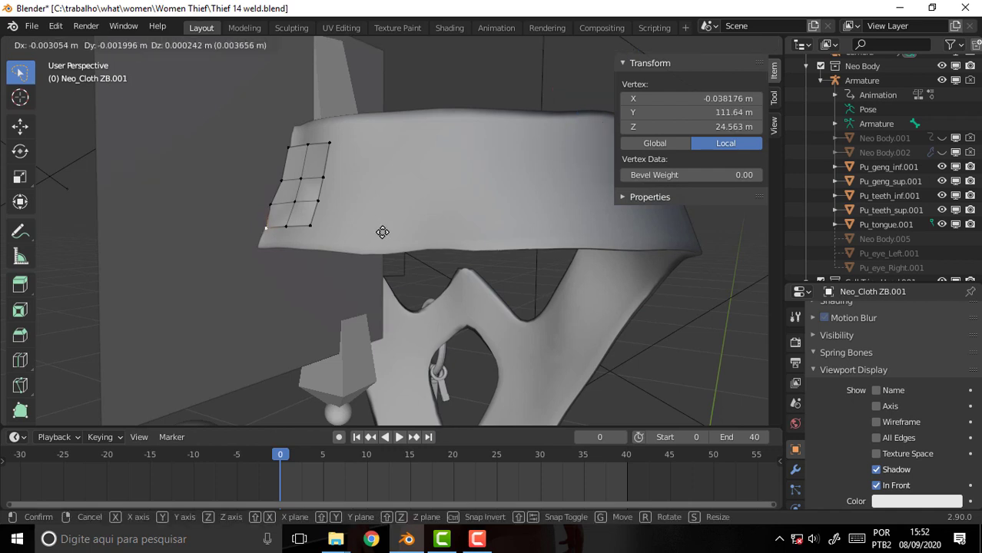
{"action": "left_click", "coordinate": [382, 232]}
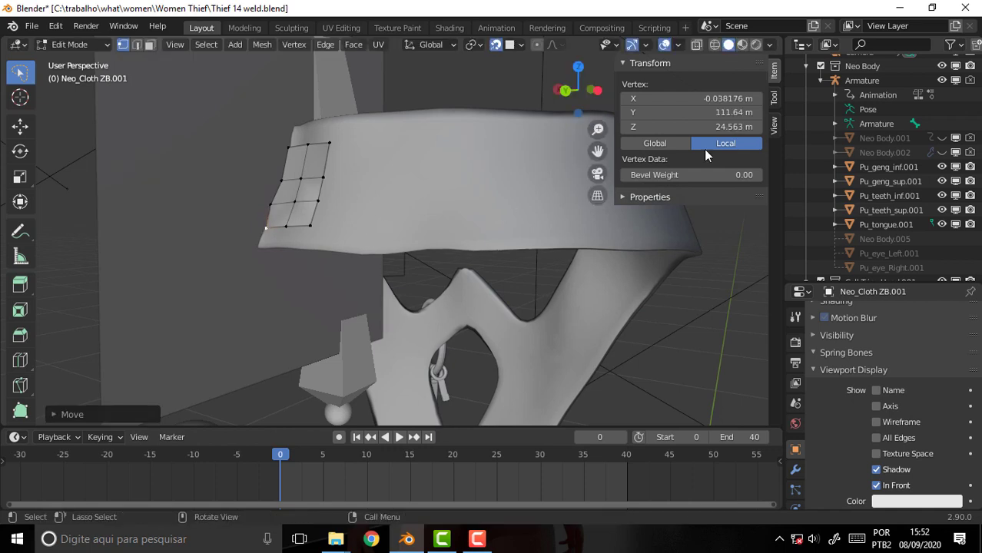
{"action": "left_click", "coordinate": [725, 100]}
{"action": "type", "text": "0"}
{"action": "key", "text": "Return"}
- Set the next edge vertex's X coordinate to 0 as well
{"action": "left_click", "coordinate": [261, 205]}
{"action": "left_click", "coordinate": [268, 204]}
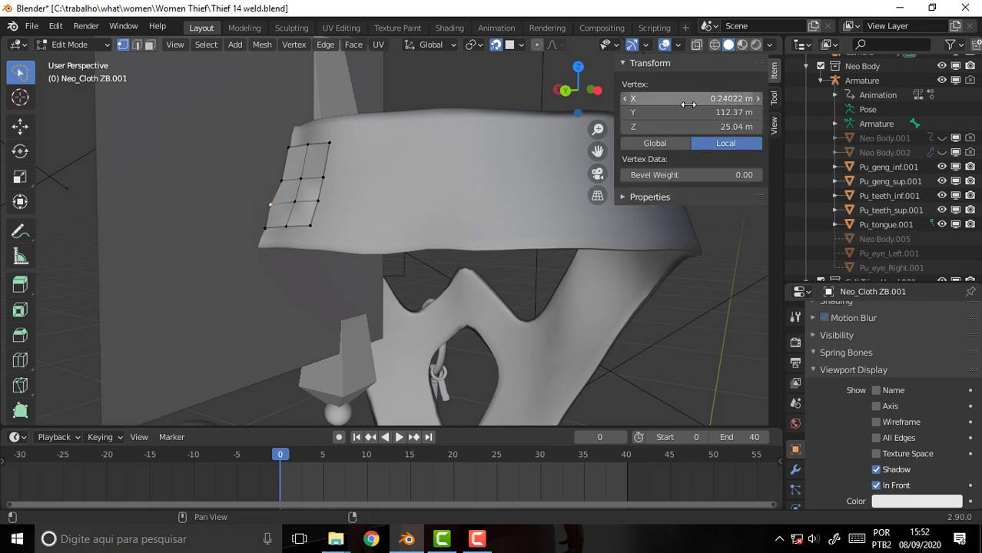
{"action": "left_click", "coordinate": [730, 98]}
{"action": "type", "text": "0"}
{"action": "key", "text": "Return"}
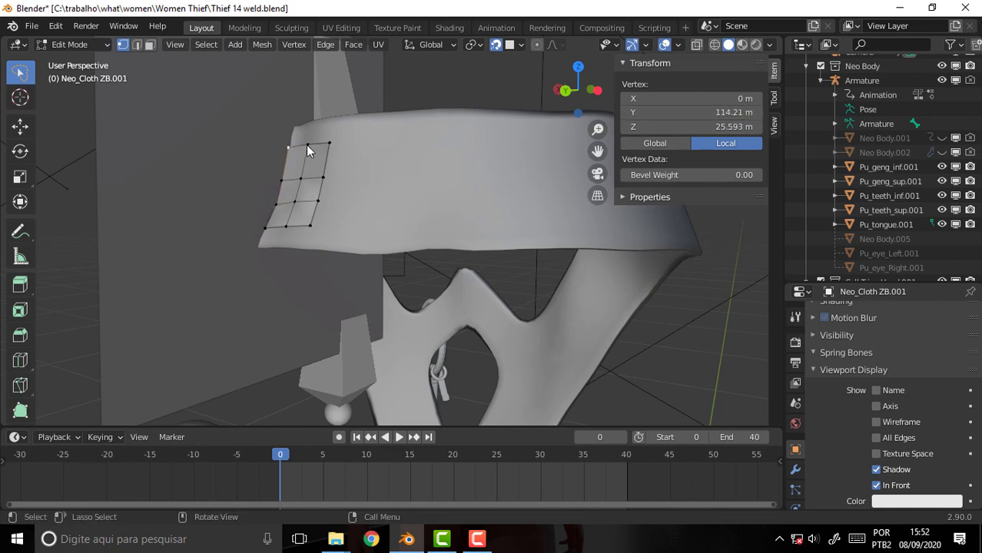
- Reposition the patch's top edge and select its top-left vertex
{"action": "middle_click_drag", "start_coordinate": [382, 148], "coordinate": [400, 152]}
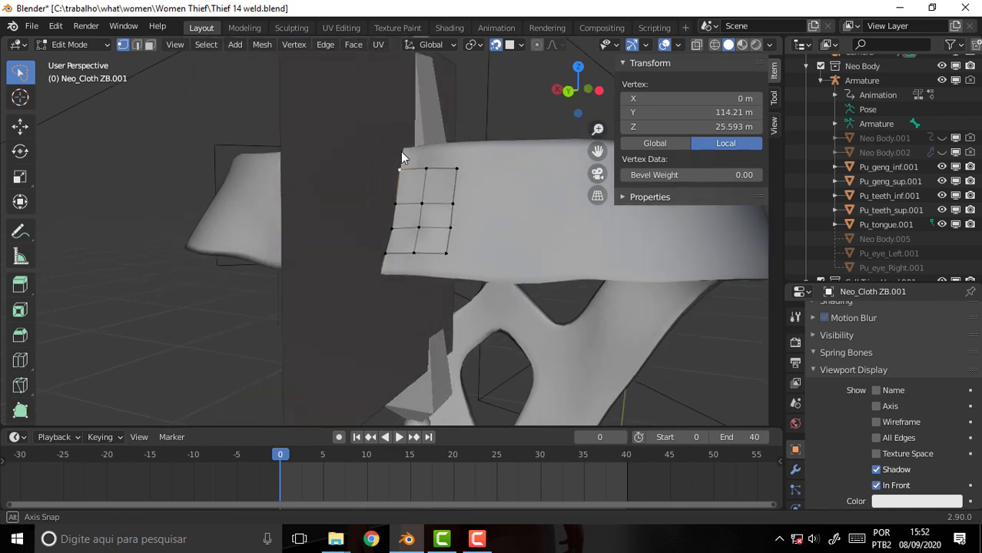
{"action": "left_click", "coordinate": [137, 46]}
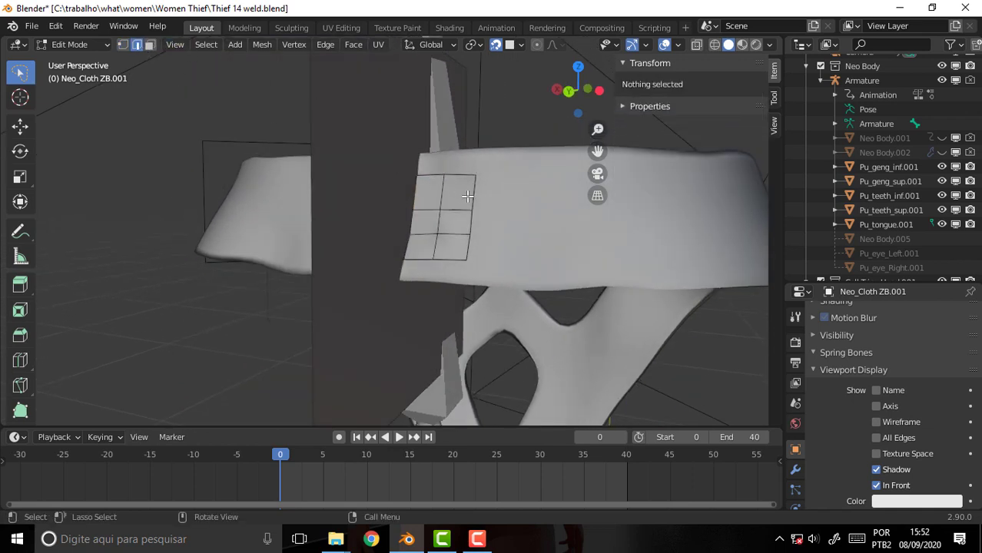
{"action": "left_click", "coordinate": [436, 175]}
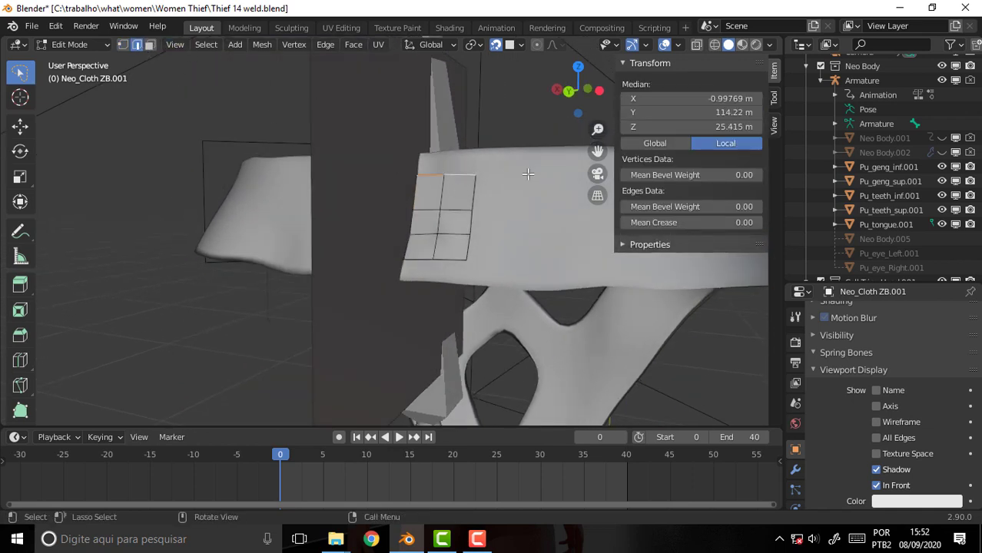
{"action": "key", "text": "g"}
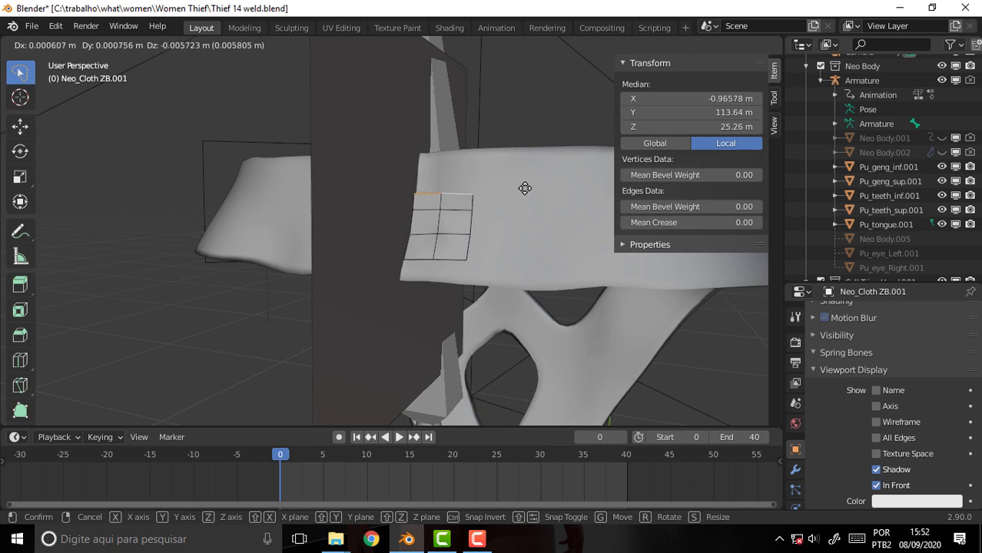
{"action": "left_click", "coordinate": [524, 184]}
{"action": "left_click", "coordinate": [487, 177]}
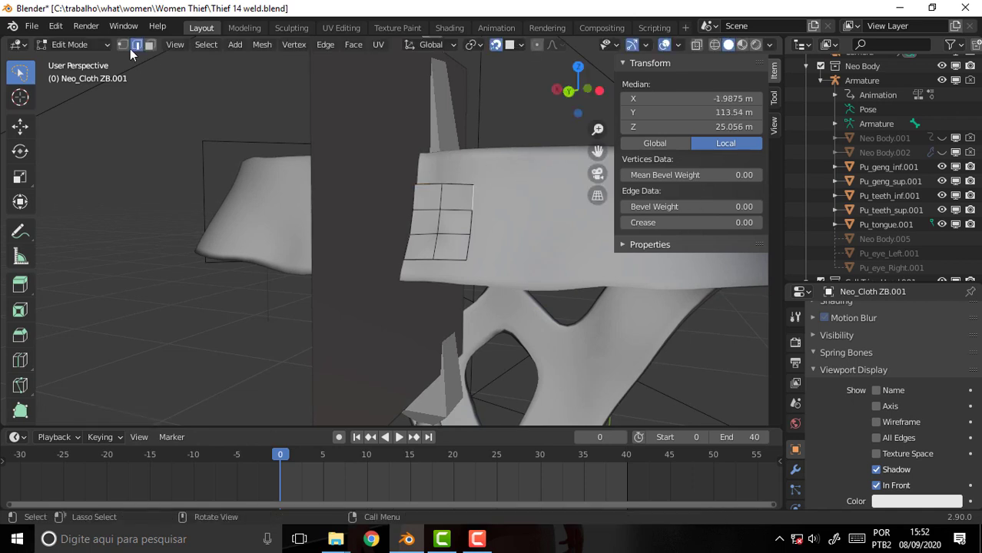
{"action": "left_click", "coordinate": [123, 43]}
{"action": "left_click", "coordinate": [415, 185]}
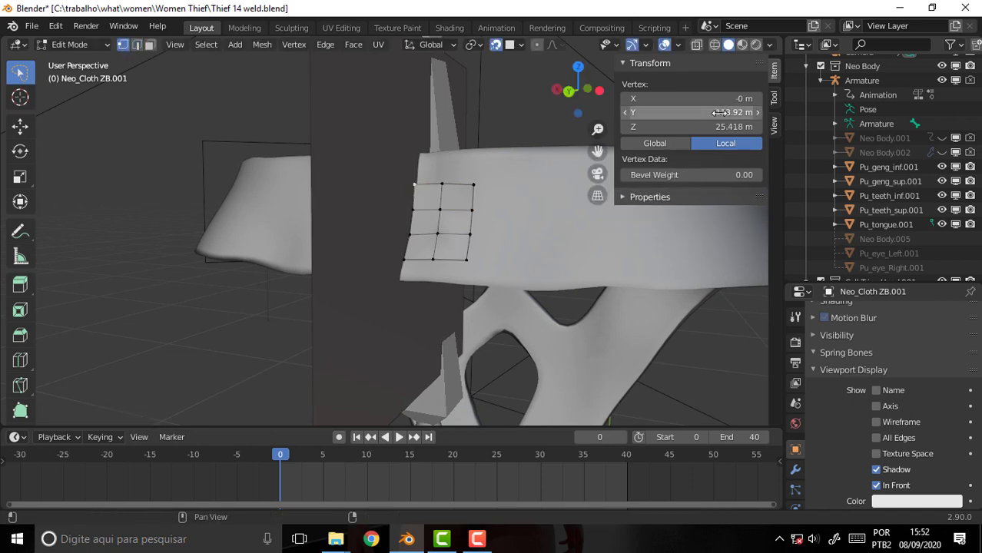
{"action": "mouse_move", "coordinate": [513, 146]}
{"action": "middle_mouse_down"}
{"action": "mouse_move", "coordinate": [486, 145]}
{"action": "mouse_move", "coordinate": [499, 147]}
{"action": "middle_mouse_up"}
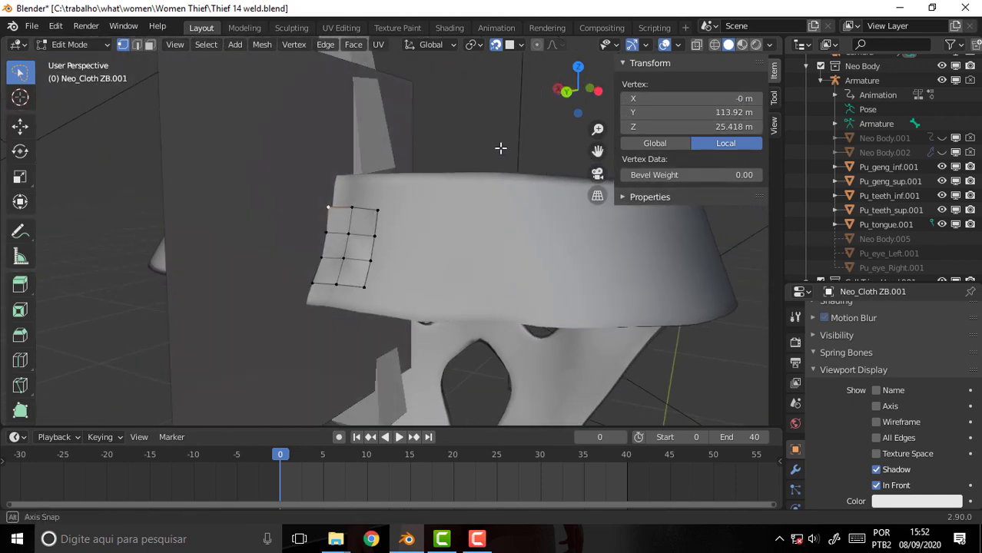
- Extrude the patch's top edge upward into a new row of faces
{"action": "left_click", "coordinate": [136, 44]}
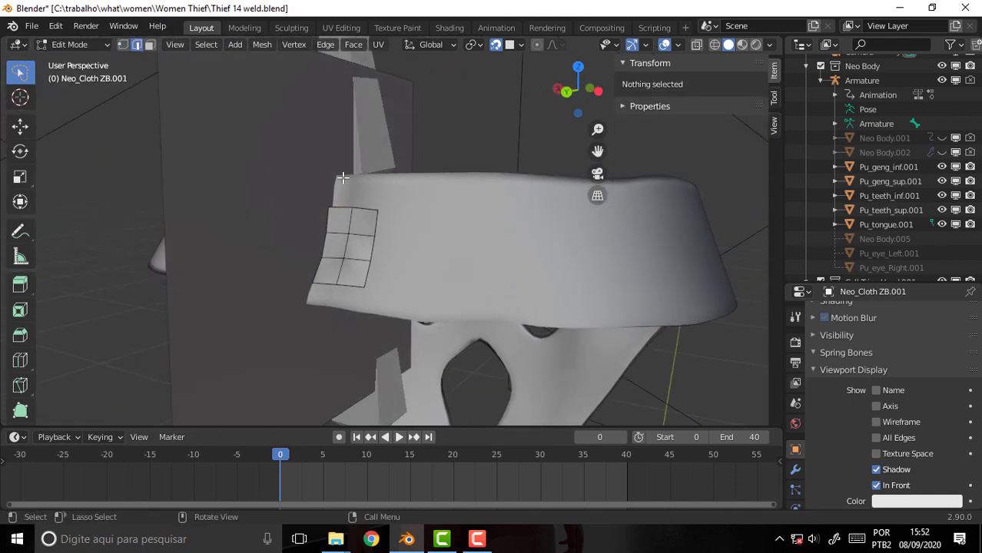
{"action": "left_click", "coordinate": [365, 212]}
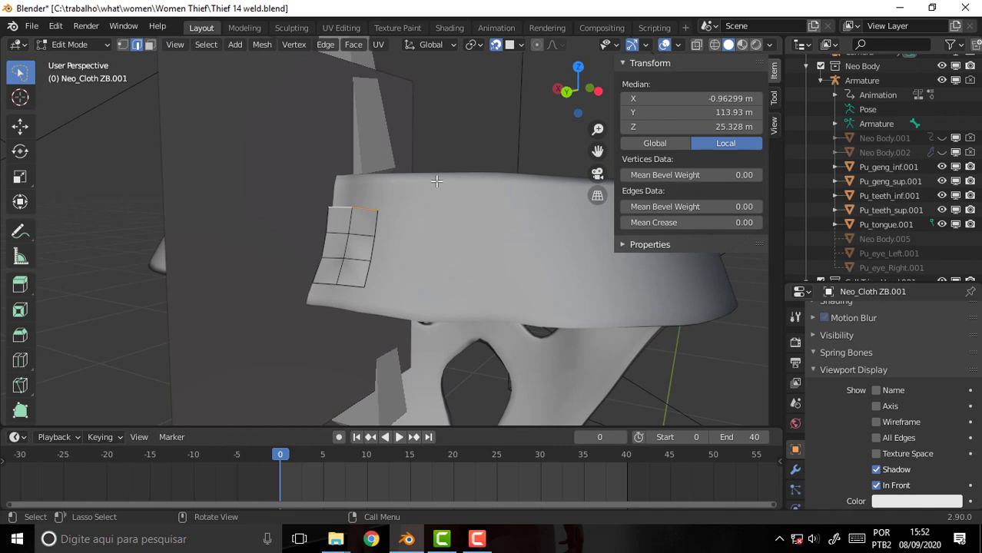
{"action": "key", "text": "g"}
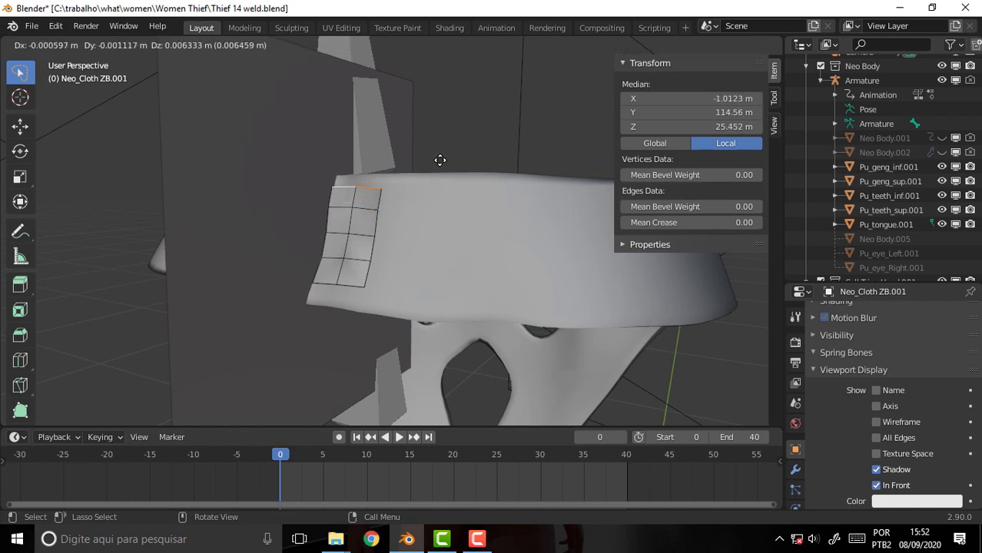
{"action": "left_click", "coordinate": [439, 160]}
{"action": "mouse_move", "coordinate": [440, 160]}
{"action": "middle_mouse_down"}
{"action": "mouse_move", "coordinate": [408, 181]}
{"action": "mouse_move", "coordinate": [436, 189]}
{"action": "middle_mouse_up"}
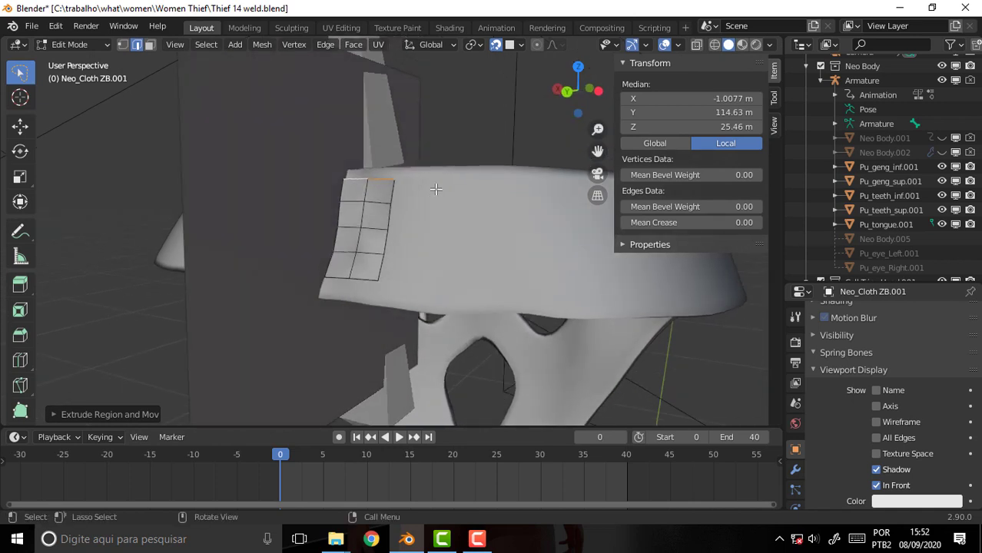
- Extrude the right-side edges four columns along the belt toward the centre
{"action": "left_click", "coordinate": [390, 193]}
{"action": "left_click", "coordinate": [388, 218], "text": "shift"}
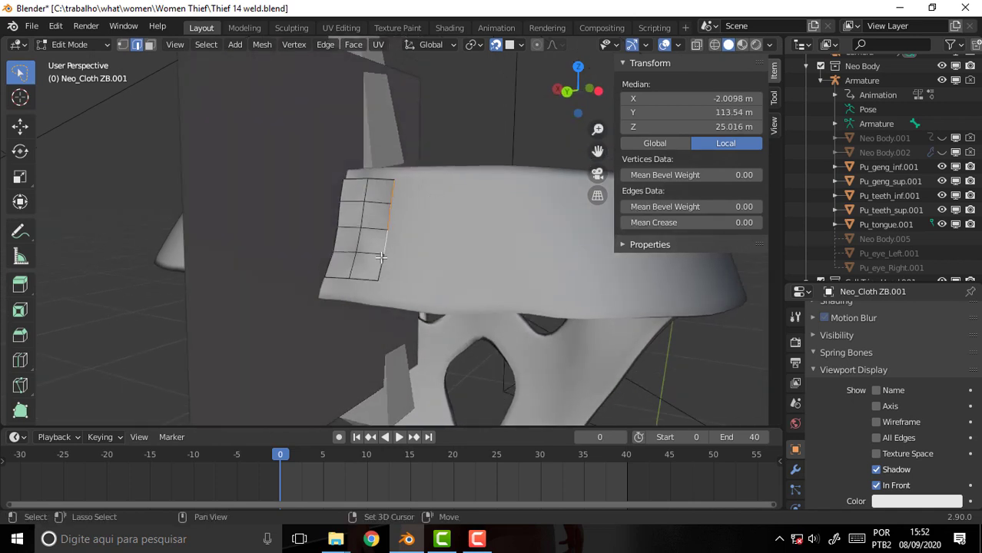
{"action": "key", "text": "e"}
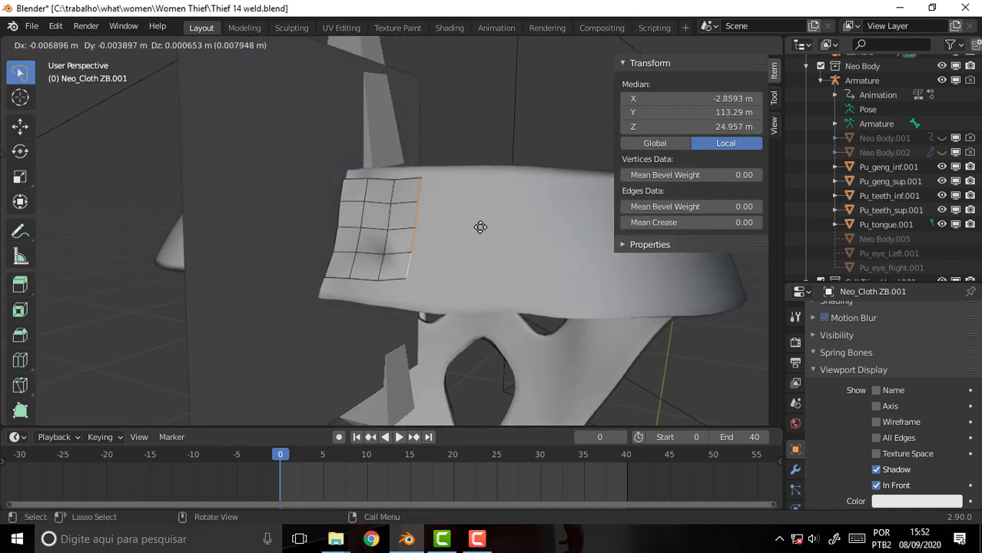
{"action": "left_click", "coordinate": [481, 229]}
{"action": "key", "text": "e"}
{"action": "left_click", "coordinate": [514, 228]}
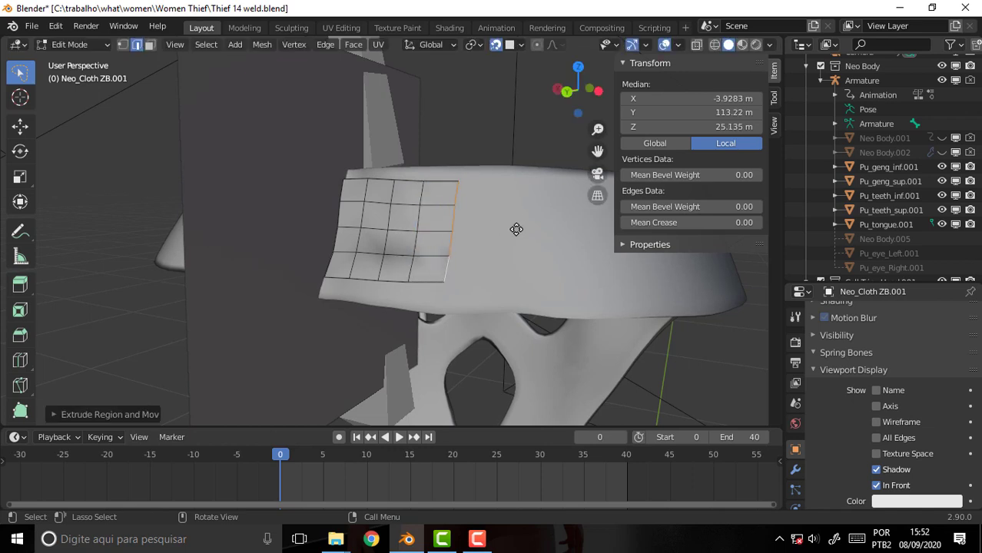
{"action": "key", "text": "e"}
{"action": "left_click", "coordinate": [552, 231]}
{"action": "key", "text": "e"}
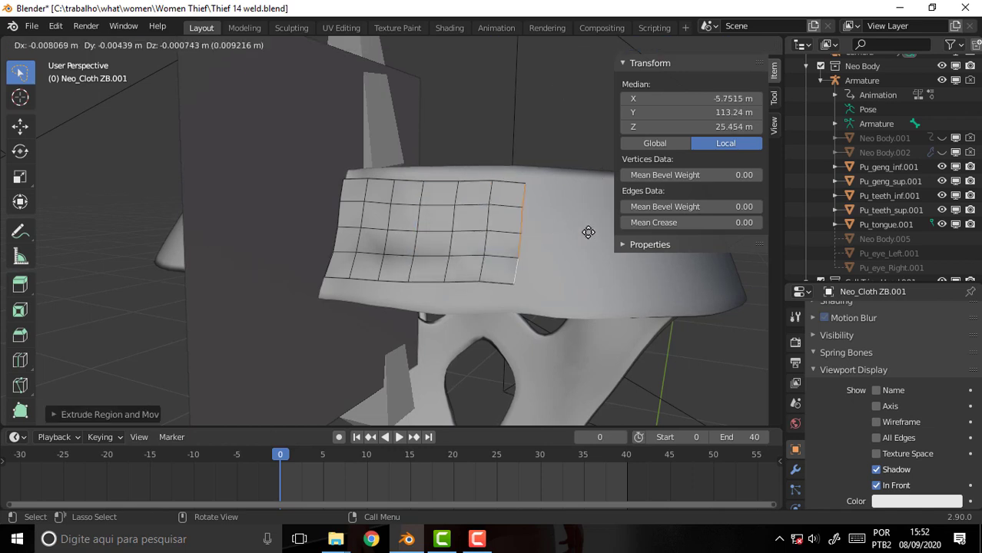
{"action": "left_click", "coordinate": [588, 231]}
{"action": "middle_click_drag", "start_coordinate": [510, 170], "coordinate": [450, 155]}
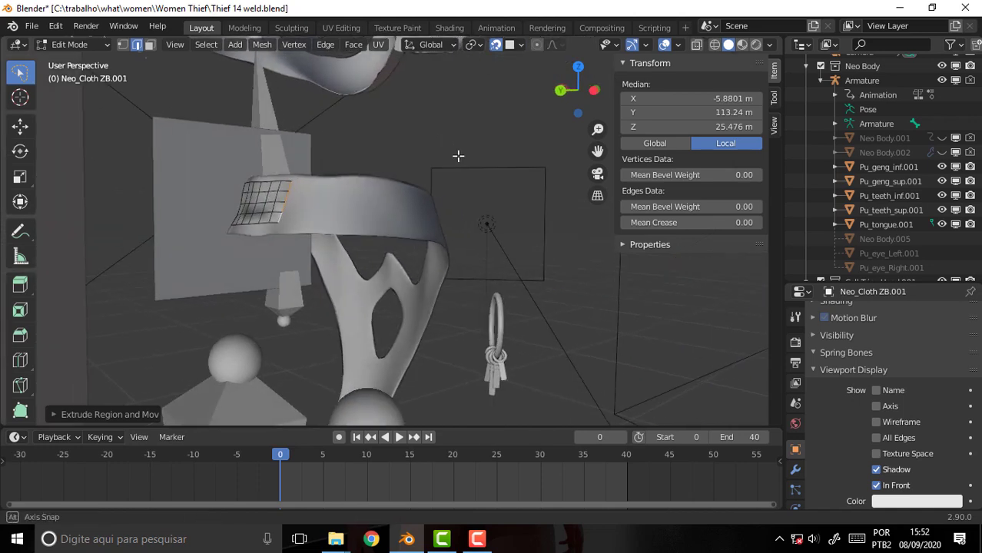
- Extrude the grid's end edge four more columns along the band
{"action": "key", "text": "e"}
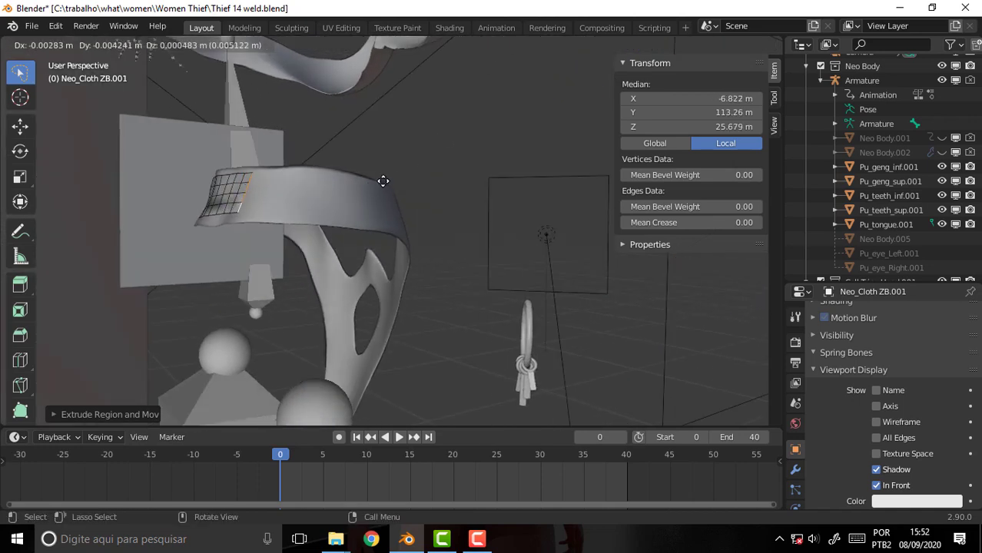
{"action": "left_click", "coordinate": [382, 181]}
{"action": "scroll", "coordinate": [386, 145], "scroll_direction": "up", "scroll_amount": 4}
{"action": "scroll", "coordinate": [408, 153], "scroll_direction": "down", "scroll_amount": 1}
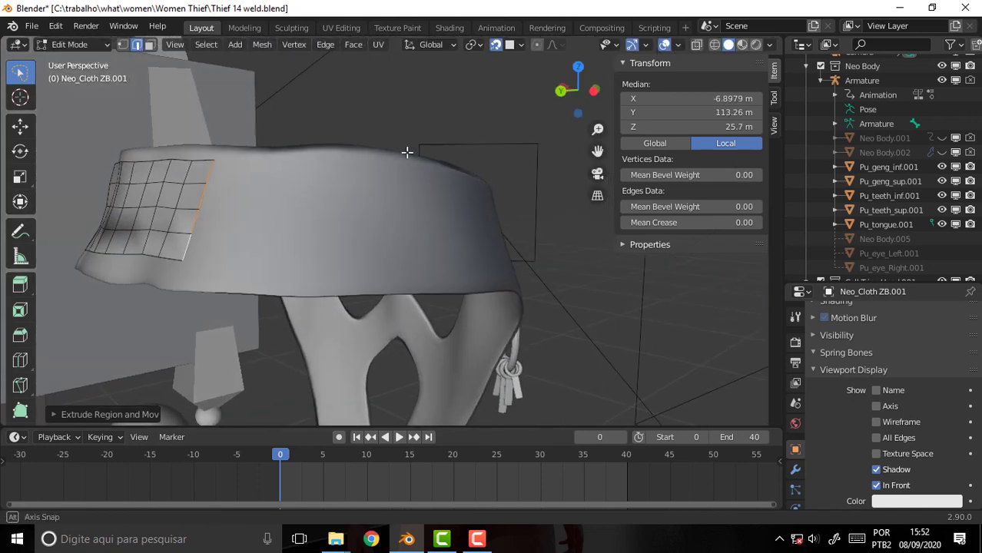
{"action": "key", "text": "e"}
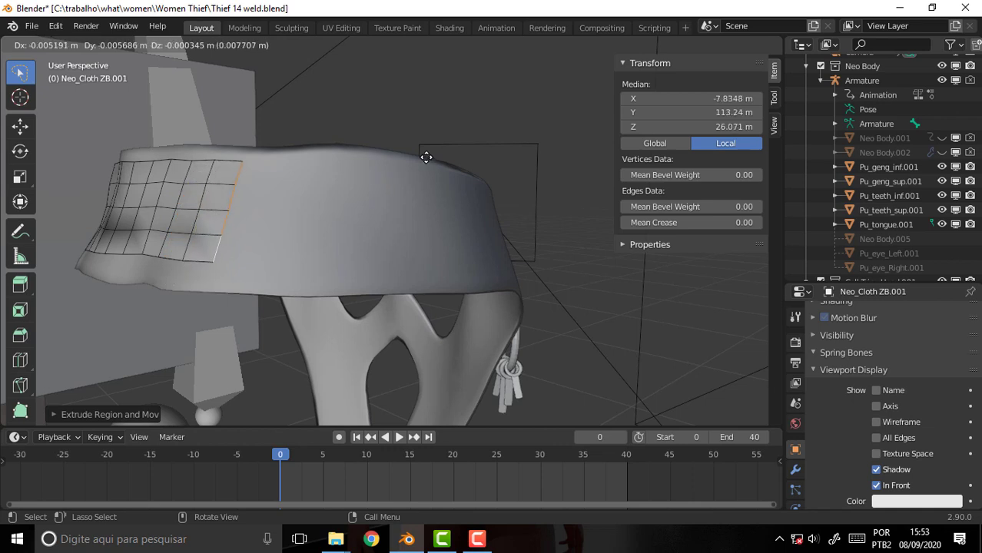
{"action": "left_click", "coordinate": [423, 165]}
{"action": "key", "text": "e"}
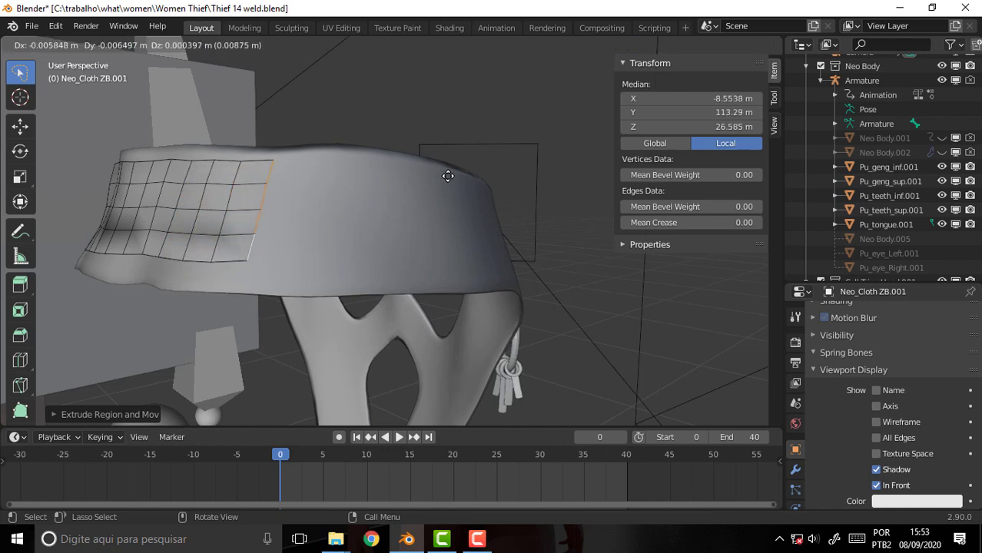
{"action": "left_click", "coordinate": [444, 176]}
{"action": "key", "text": "e"}
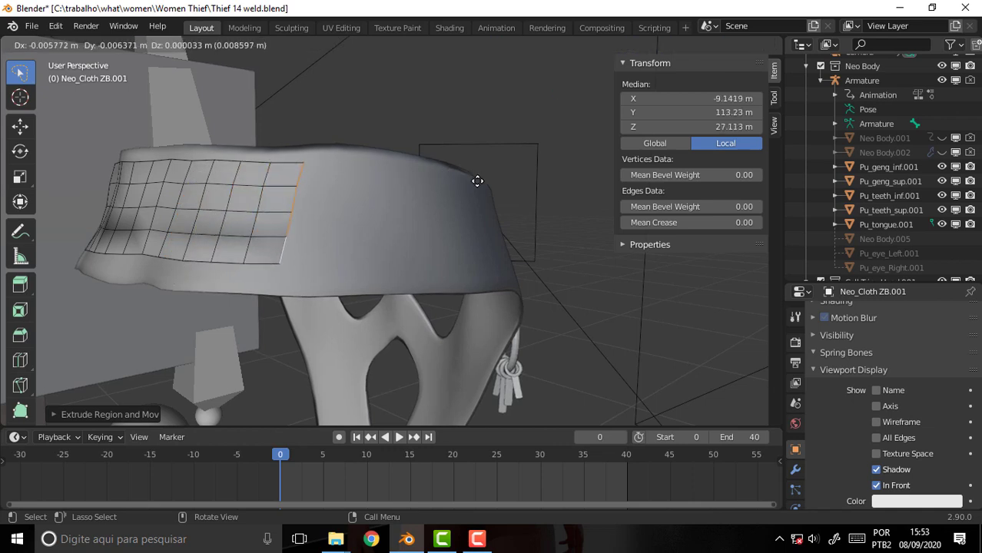
{"action": "left_click", "coordinate": [477, 180]}
- Add four more columns of quads further around the front of the band
{"action": "mouse_move", "coordinate": [454, 137]}
{"action": "middle_mouse_down"}
{"action": "mouse_move", "coordinate": [470, 135]}
{"action": "mouse_move", "coordinate": [442, 145]}
{"action": "middle_mouse_up"}
{"action": "key", "text": "e"}
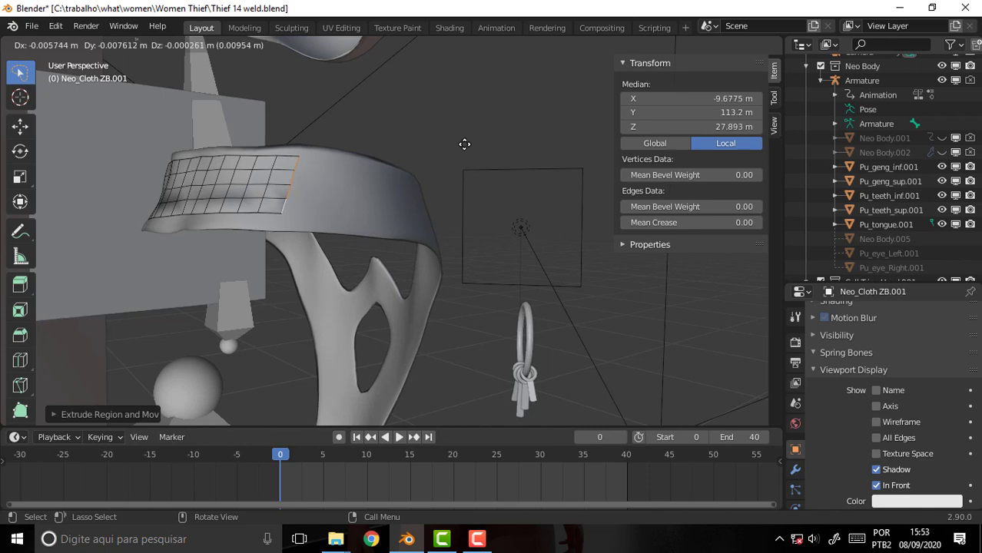
{"action": "left_click", "coordinate": [464, 146]}
{"action": "scroll", "coordinate": [464, 147], "scroll_direction": "up", "scroll_amount": 2}
{"action": "scroll", "coordinate": [438, 151], "scroll_direction": "up", "scroll_amount": 1}
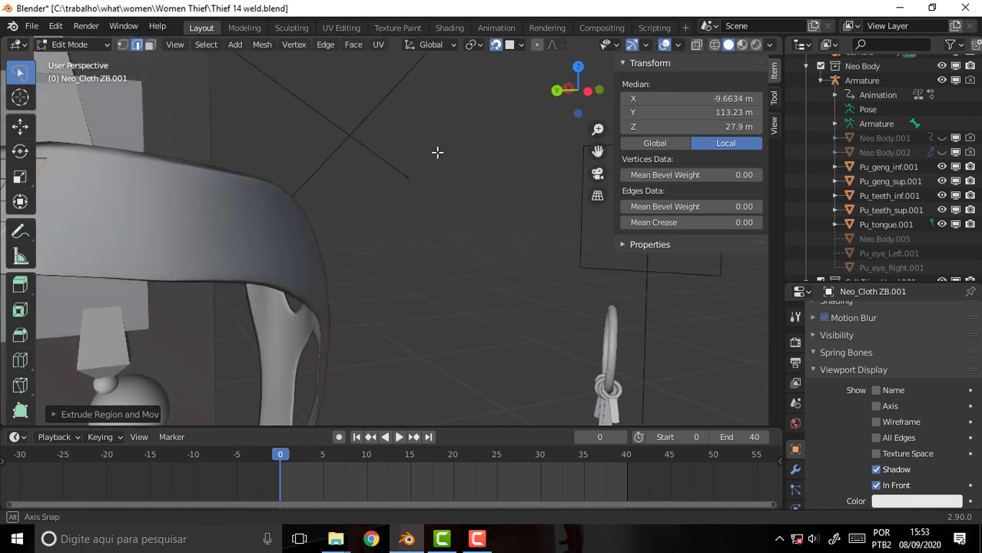
{"action": "scroll", "coordinate": [457, 155], "scroll_direction": "down", "scroll_amount": 2}
{"action": "key", "text": "g"}
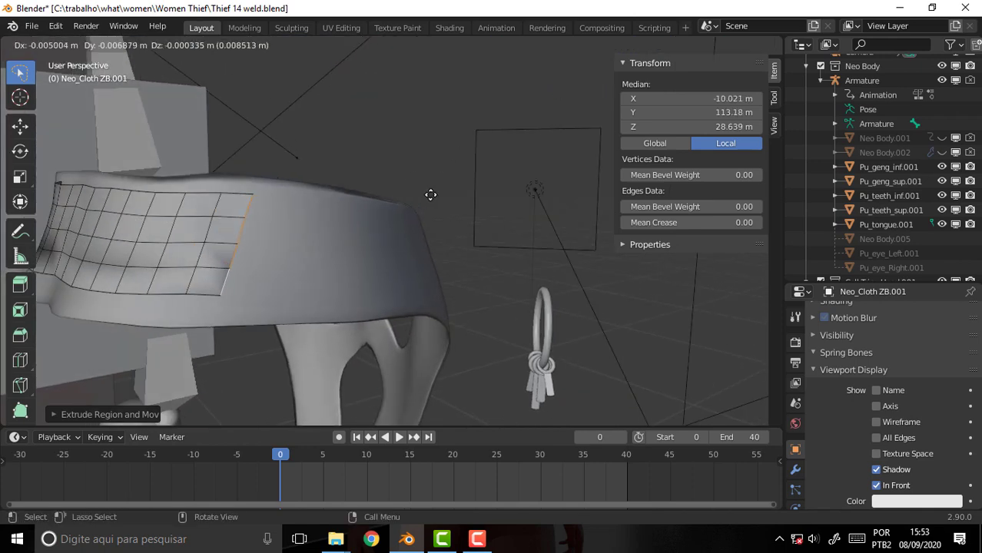
{"action": "left_click", "coordinate": [431, 193]}
{"action": "key", "text": "g"}
{"action": "left_click", "coordinate": [464, 196]}
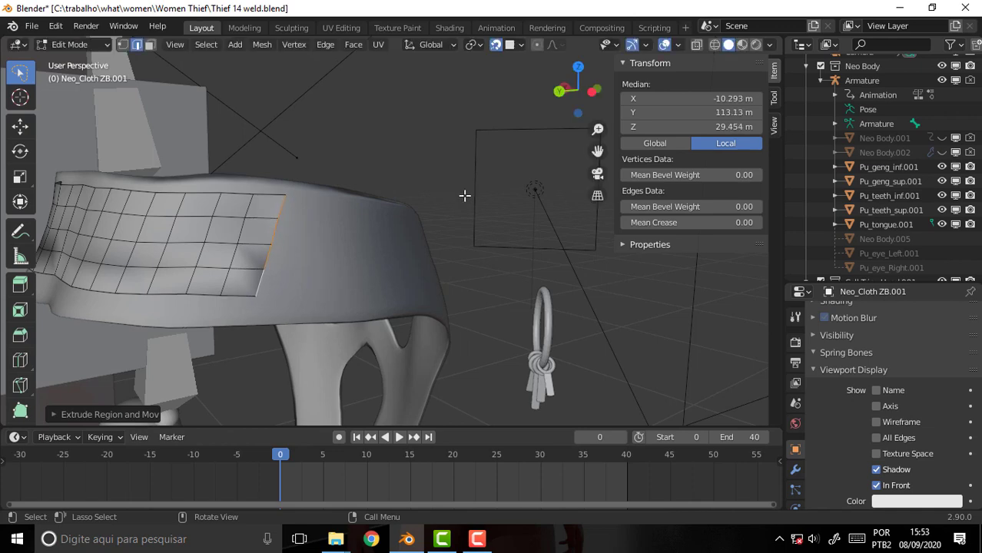
{"action": "scroll", "coordinate": [465, 182], "scroll_direction": "up", "scroll_amount": 2}
{"action": "scroll", "coordinate": [464, 181], "scroll_direction": "down", "scroll_amount": 1}
{"action": "key", "text": "g"}
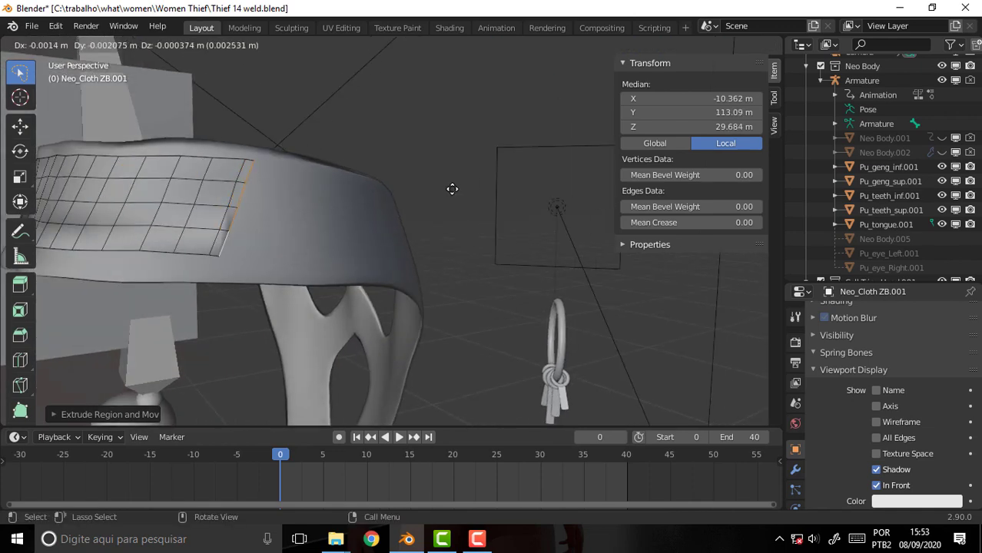
{"action": "left_click", "coordinate": [478, 185]}
- Rotate the grid's end edge slightly in two small turns
{"action": "middle_click_drag", "start_coordinate": [465, 164], "coordinate": [447, 171]}
{"action": "key", "text": "r"}
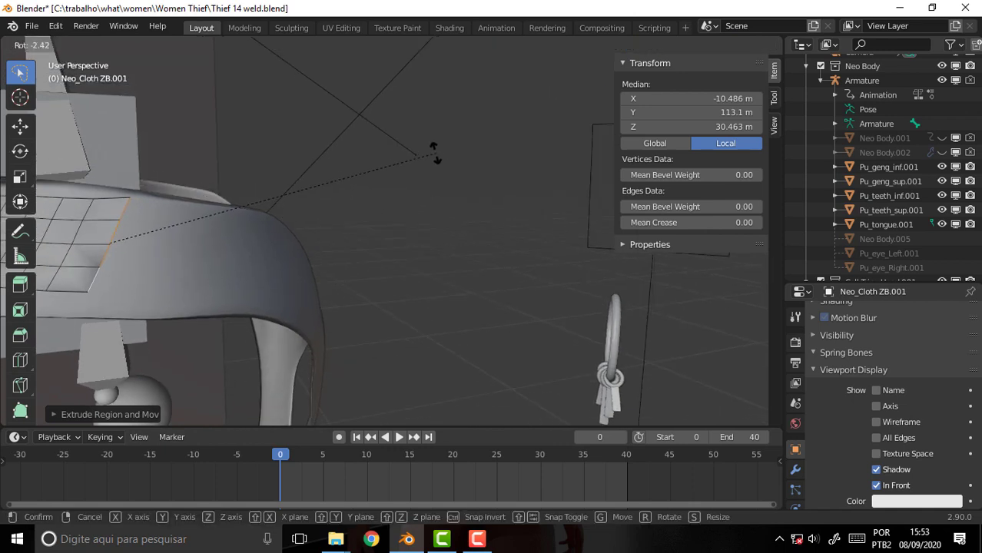
{"action": "left_click", "coordinate": [338, 128]}
{"action": "middle_click_drag", "start_coordinate": [327, 137], "coordinate": [338, 136]}
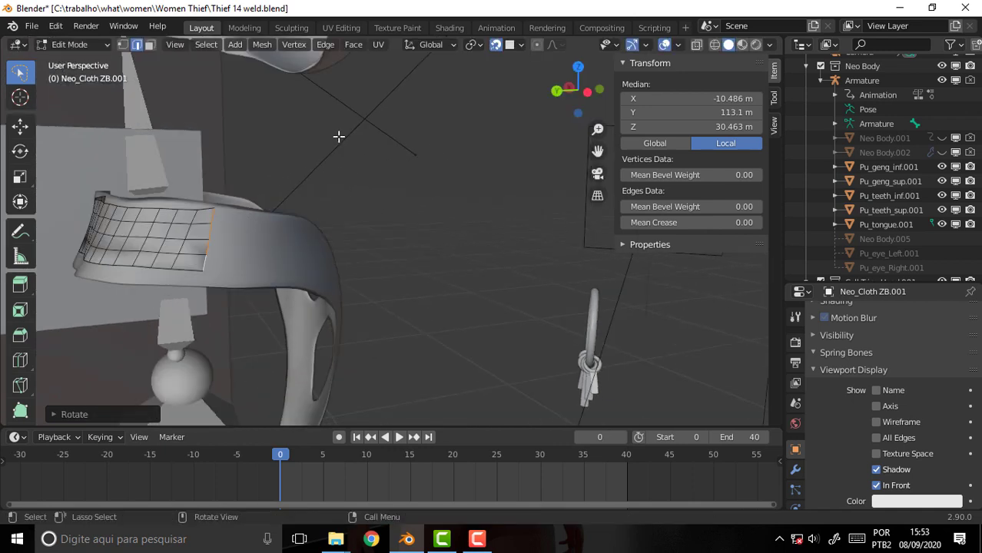
{"action": "key", "text": "r"}
{"action": "left_click", "coordinate": [358, 144]}
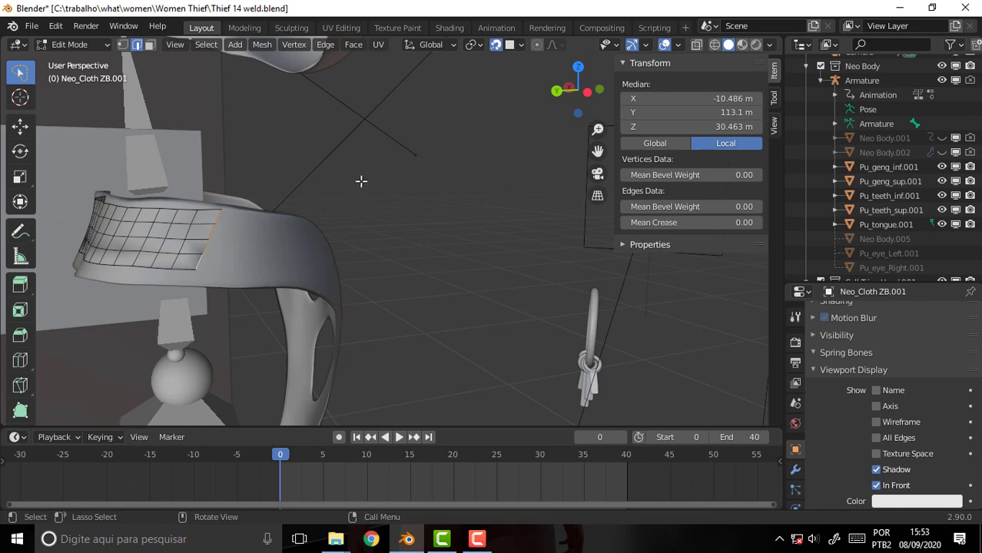
- Flatten the end edge by scaling it to 0 along its local Z axis
{"action": "key", "text": "s"}
{"action": "key", "text": "x"}
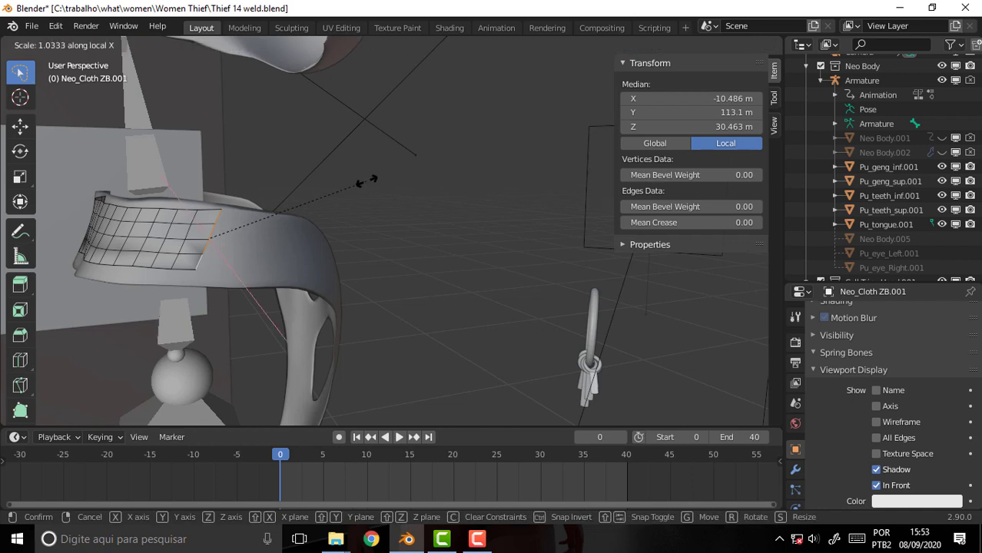
{"action": "key", "text": "Escape"}
{"action": "key", "text": "s"}
{"action": "key", "text": "y"}
{"action": "key", "text": "y"}
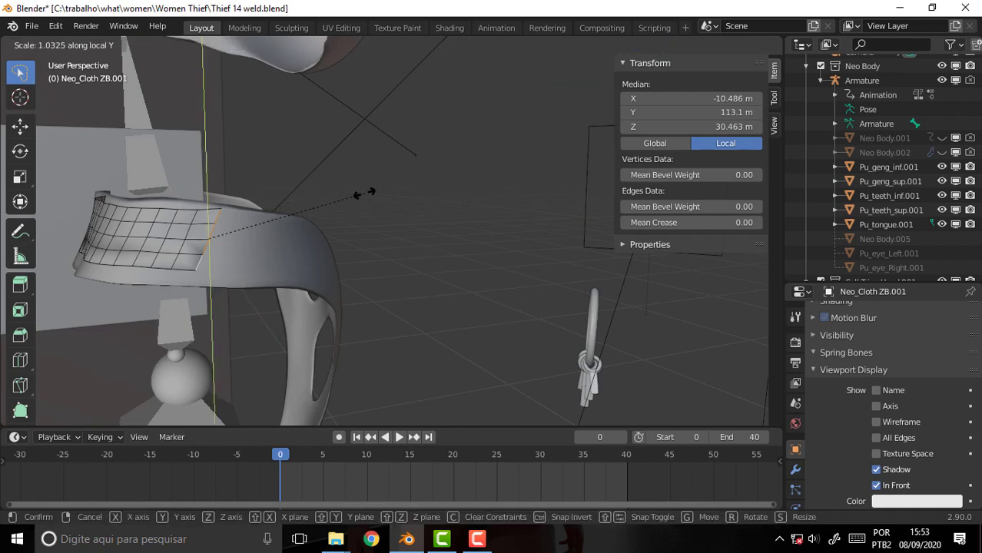
{"action": "key", "text": "Escape"}
{"action": "key", "text": "s"}
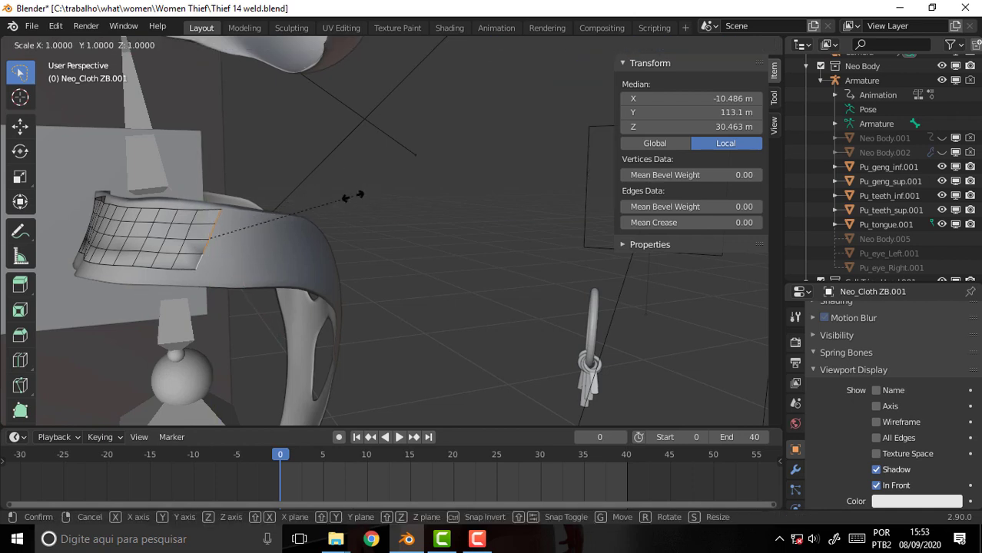
{"action": "key", "text": "z"}
{"action": "key", "text": "z"}
{"action": "type", "text": "0"}
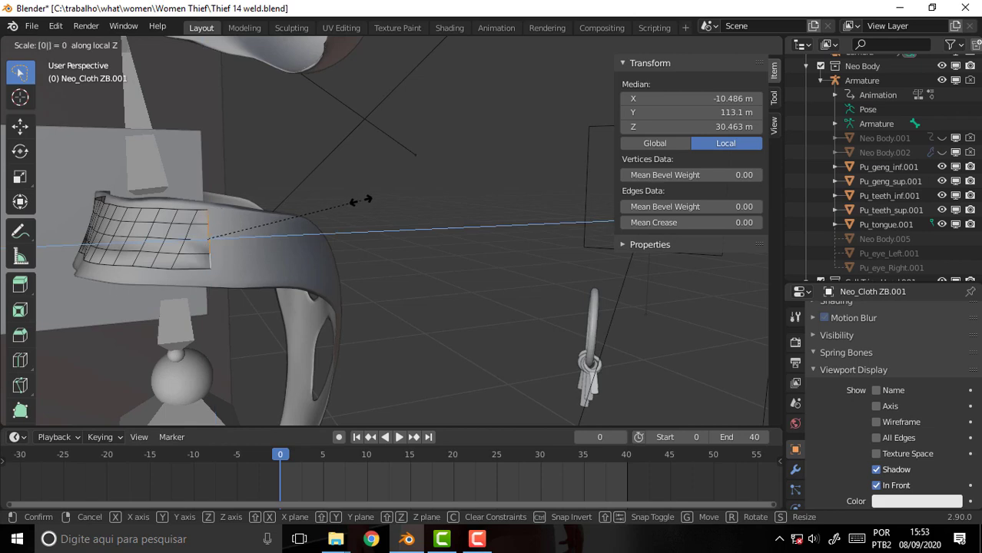
{"action": "left_click", "coordinate": [360, 202]}
{"action": "mouse_move", "coordinate": [313, 173]}
{"action": "middle_mouse_down"}
{"action": "mouse_move", "coordinate": [385, 175]}
{"action": "mouse_move", "coordinate": [329, 162]}
{"action": "mouse_move", "coordinate": [321, 177]}
{"action": "middle_mouse_up"}
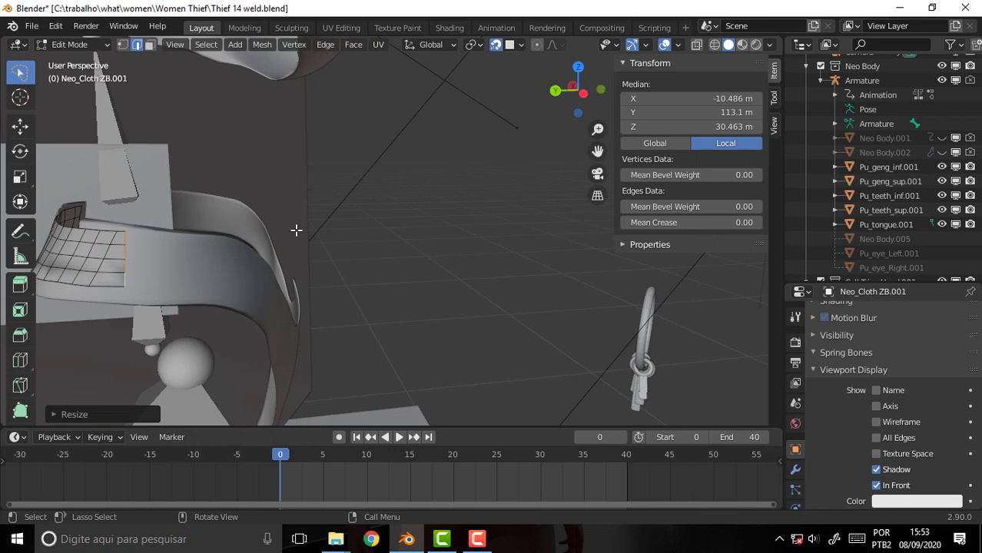
{"action": "key", "text": "g"}
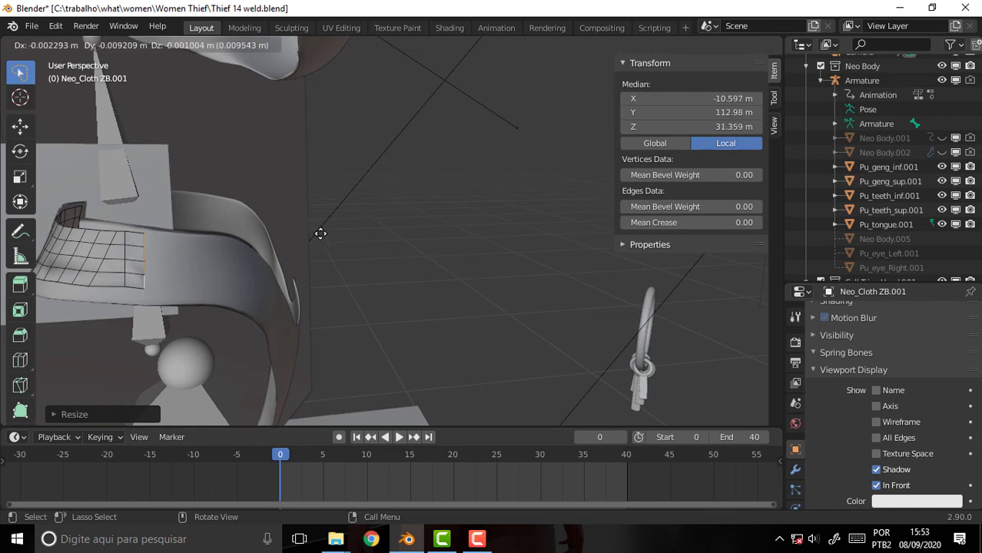
- Extrude a new column from the end edge and place it along the band
{"action": "left_click", "coordinate": [320, 233]}
{"action": "key", "text": "e"}
{"action": "right_click", "coordinate": [322, 230]}
{"action": "key", "text": "g"}
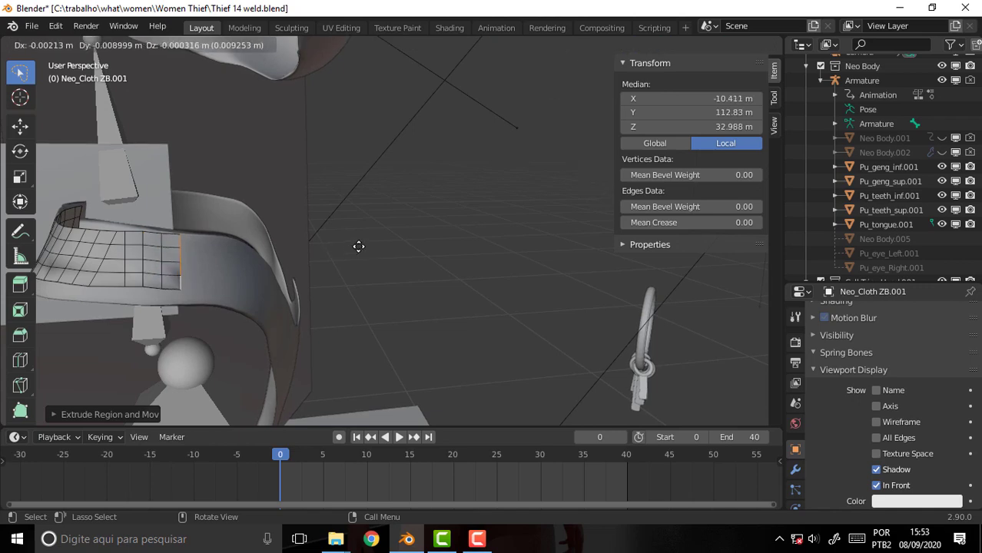
{"action": "left_click", "coordinate": [358, 245]}
{"action": "scroll", "coordinate": [361, 234], "scroll_direction": "up", "scroll_amount": 3}
{"action": "mouse_move", "coordinate": [361, 234]}
{"action": "middle_mouse_down"}
{"action": "mouse_move", "coordinate": [403, 228]}
{"action": "mouse_move", "coordinate": [350, 223]}
{"action": "mouse_move", "coordinate": [374, 213]}
{"action": "middle_mouse_up"}
{"action": "key", "text": "g"}
{"action": "left_click", "coordinate": [369, 219]}
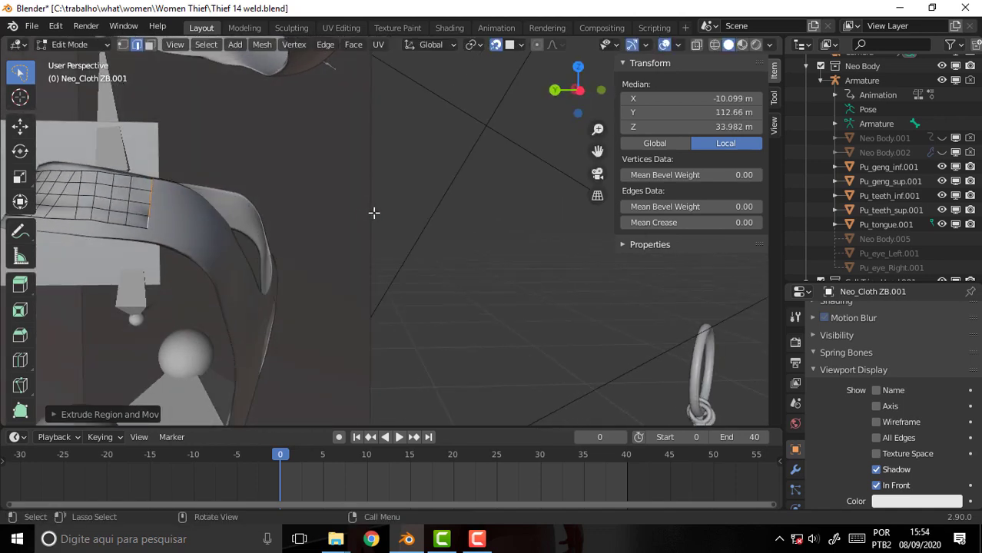
- Move the end edge further along the band toward the collar piece
{"action": "middle_click_drag", "start_coordinate": [597, 151], "coordinate": [357, 214]}
{"action": "scroll", "coordinate": [353, 214], "scroll_direction": "up", "scroll_amount": 2}
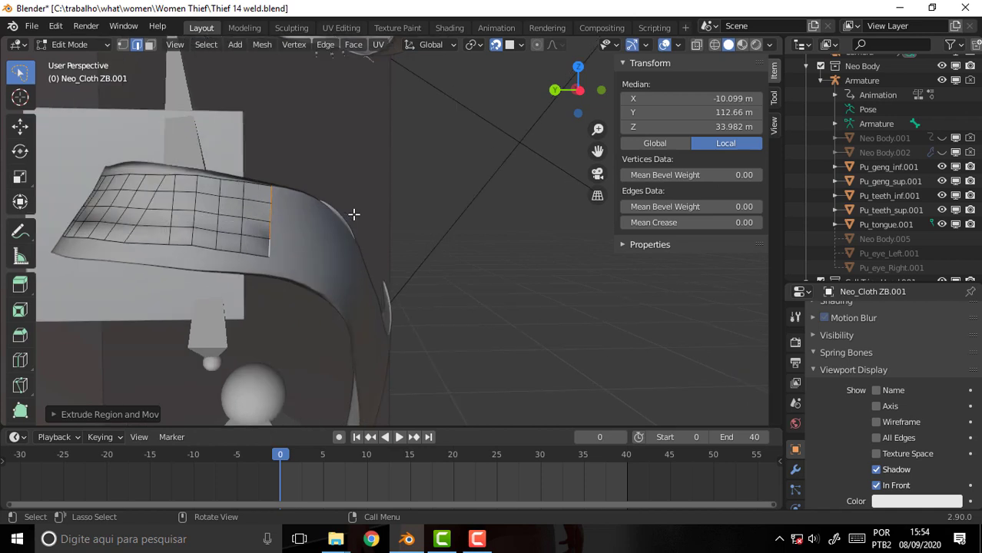
{"action": "key", "text": "g"}
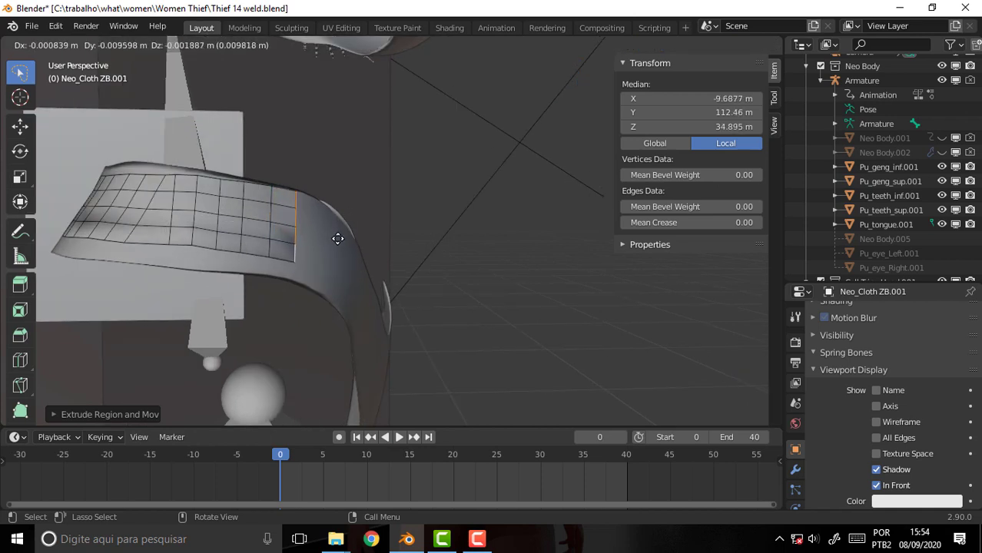
{"action": "left_click", "coordinate": [339, 234]}
{"action": "mouse_move", "coordinate": [459, 169]}
{"action": "middle_mouse_down"}
{"action": "mouse_move", "coordinate": [419, 149]}
{"action": "mouse_move", "coordinate": [268, 173]}
{"action": "mouse_move", "coordinate": [462, 171]}
{"action": "mouse_move", "coordinate": [452, 175]}
{"action": "middle_mouse_up"}
{"action": "key", "text": "g"}
{"action": "left_click", "coordinate": [362, 178]}
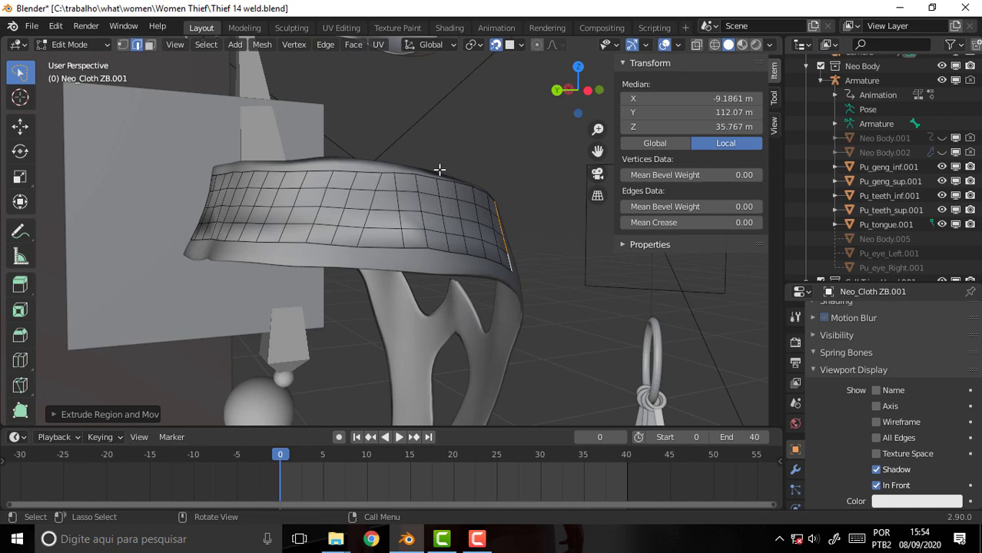
{"action": "scroll", "coordinate": [438, 169], "scroll_direction": "down", "scroll_amount": 2}
{"action": "mouse_move", "coordinate": [438, 169]}
{"action": "middle_mouse_down"}
{"action": "mouse_move", "coordinate": [324, 166]}
{"action": "mouse_move", "coordinate": [378, 177]}
{"action": "middle_mouse_up"}
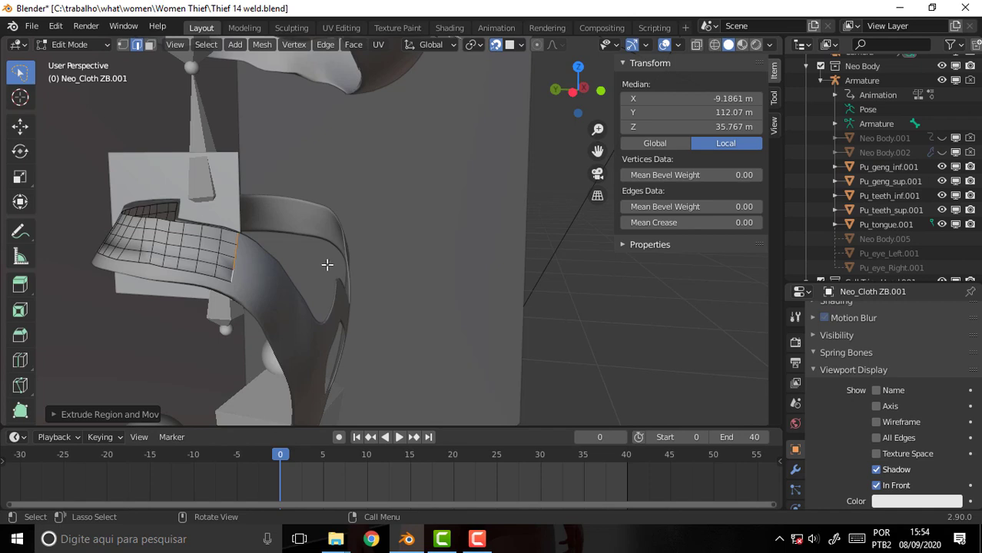
- Extrude five more strips of faces that follow the band's curve
{"action": "key", "text": "e"}
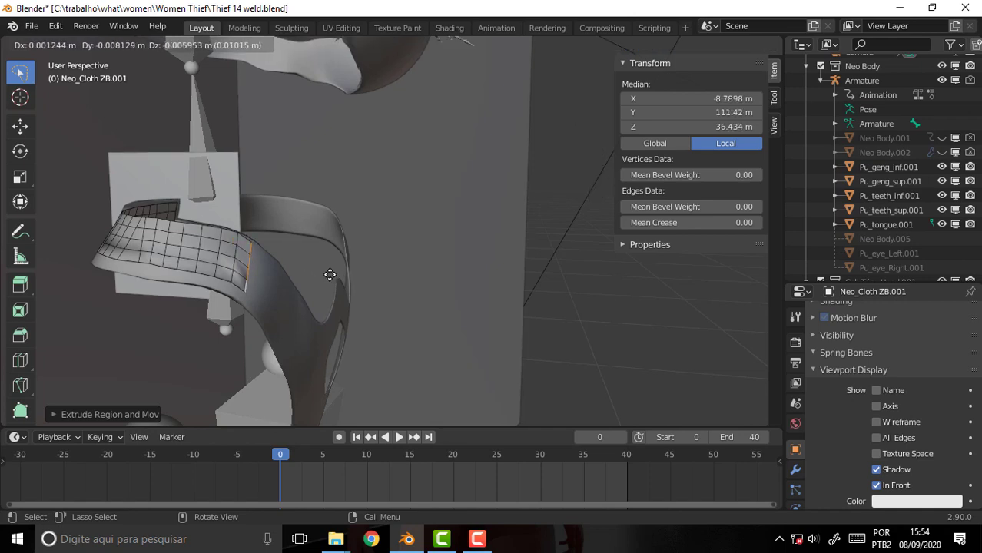
{"action": "left_click", "coordinate": [330, 274]}
{"action": "middle_click_drag", "start_coordinate": [390, 241], "coordinate": [364, 225]}
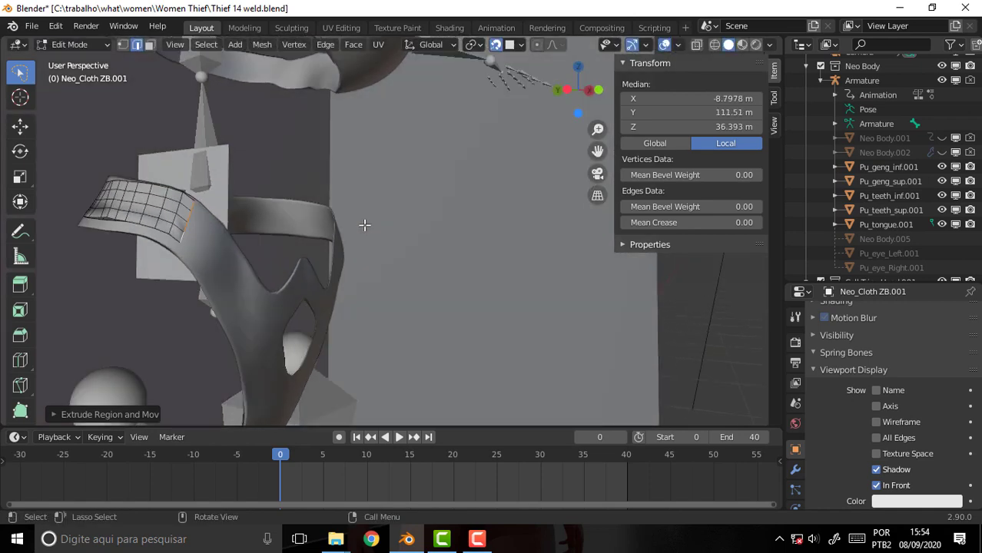
{"action": "key", "text": "e"}
{"action": "left_click", "coordinate": [385, 249]}
{"action": "key", "text": "e"}
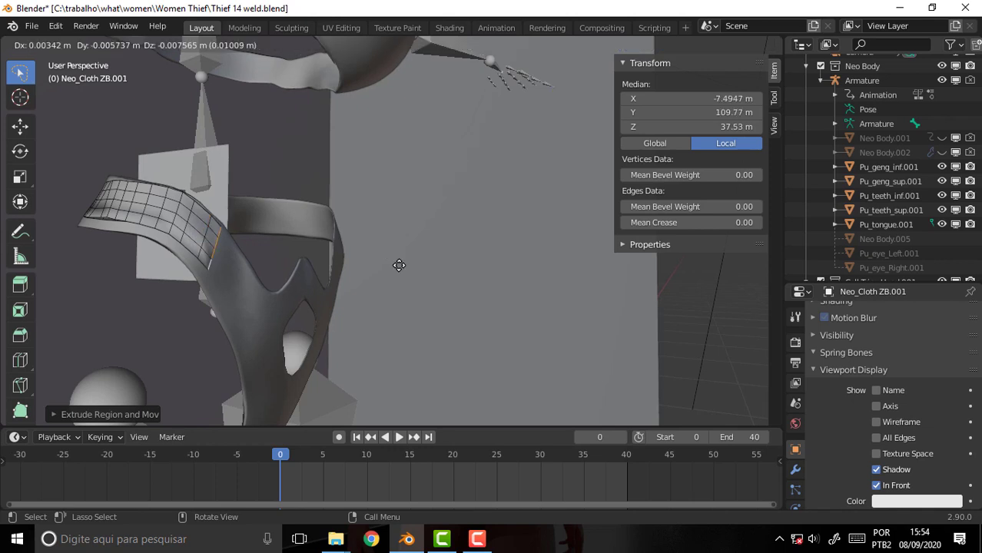
{"action": "left_click", "coordinate": [398, 270]}
{"action": "key", "text": "e"}
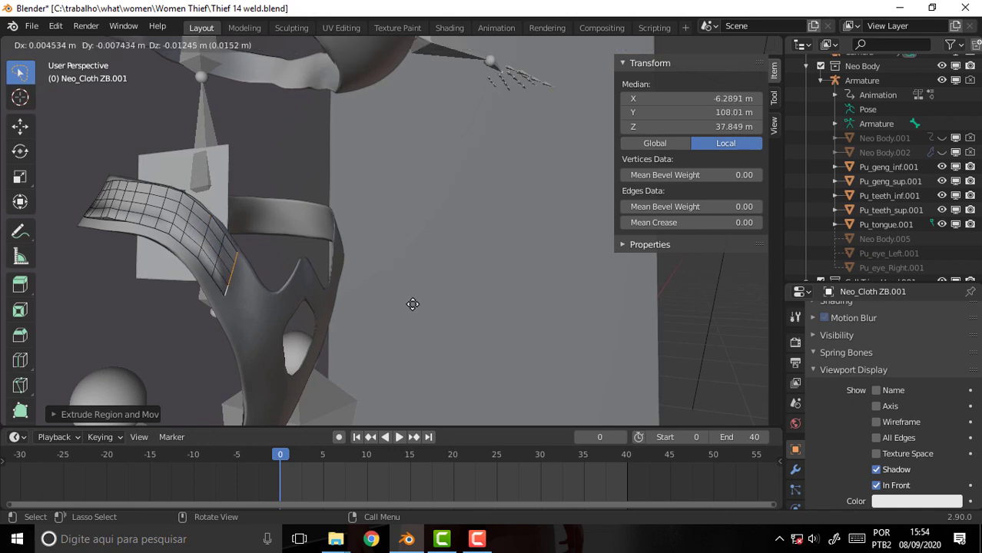
{"action": "left_click", "coordinate": [414, 309]}
{"action": "key", "text": "e"}
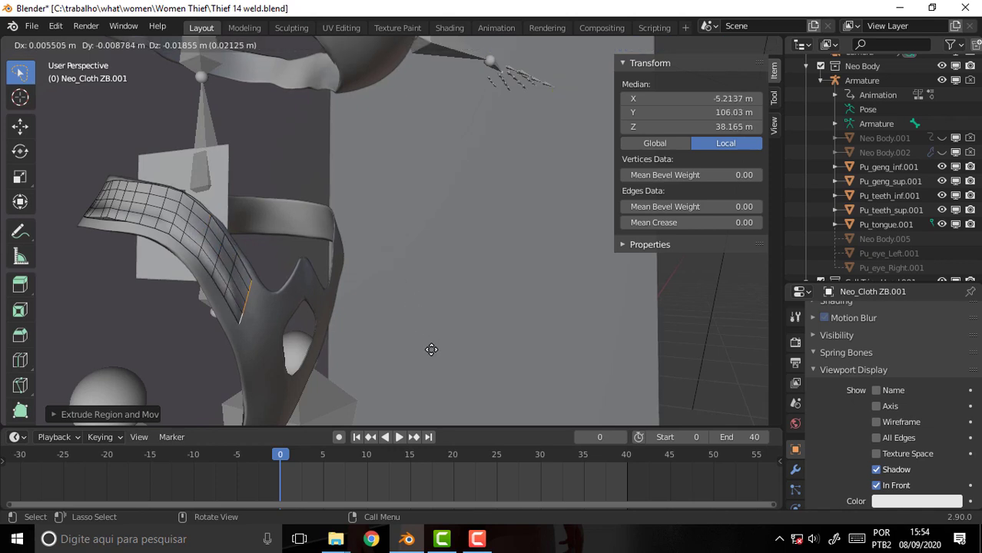
{"action": "left_click", "coordinate": [419, 315]}
{"action": "mouse_move", "coordinate": [406, 252]}
{"action": "middle_mouse_down"}
{"action": "mouse_move", "coordinate": [396, 247]}
{"action": "mouse_move", "coordinate": [449, 214]}
{"action": "mouse_move", "coordinate": [364, 205]}
{"action": "mouse_move", "coordinate": [338, 213]}
{"action": "mouse_move", "coordinate": [368, 233]}
{"action": "middle_mouse_up"}
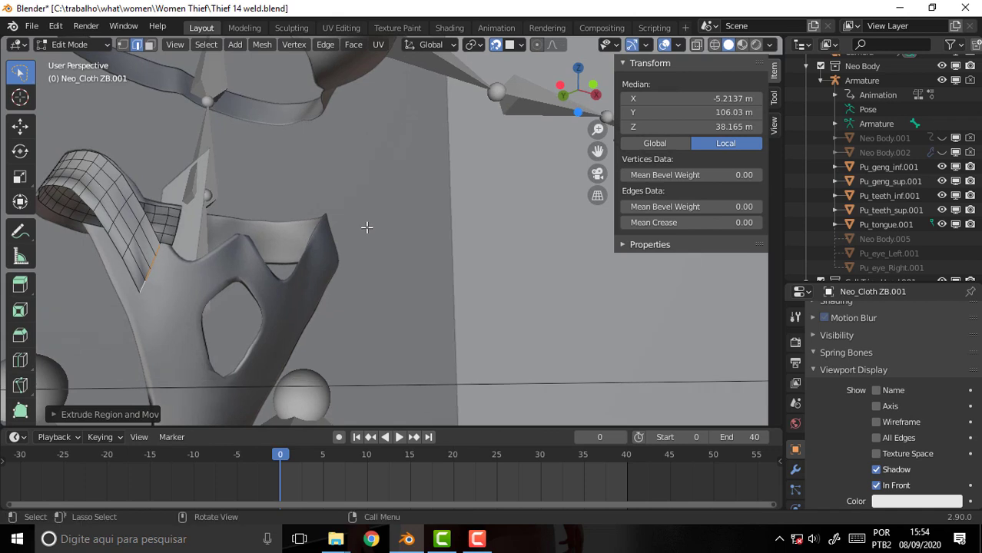
- Flatten the new edge row by scaling it to 0 along local Y
{"action": "key", "text": "s"}
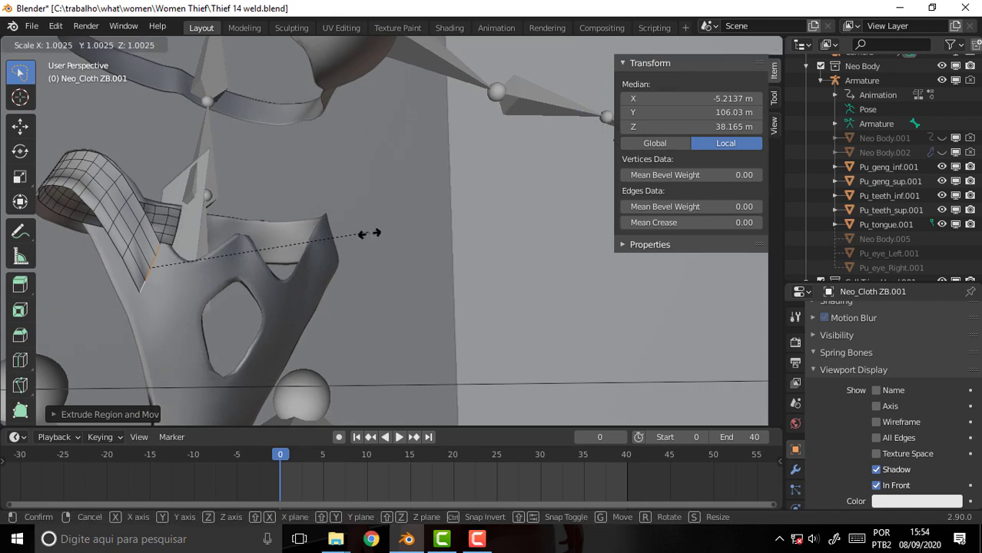
{"action": "key", "text": "x"}
{"action": "right_click", "coordinate": [345, 249]}
{"action": "key", "text": "s"}
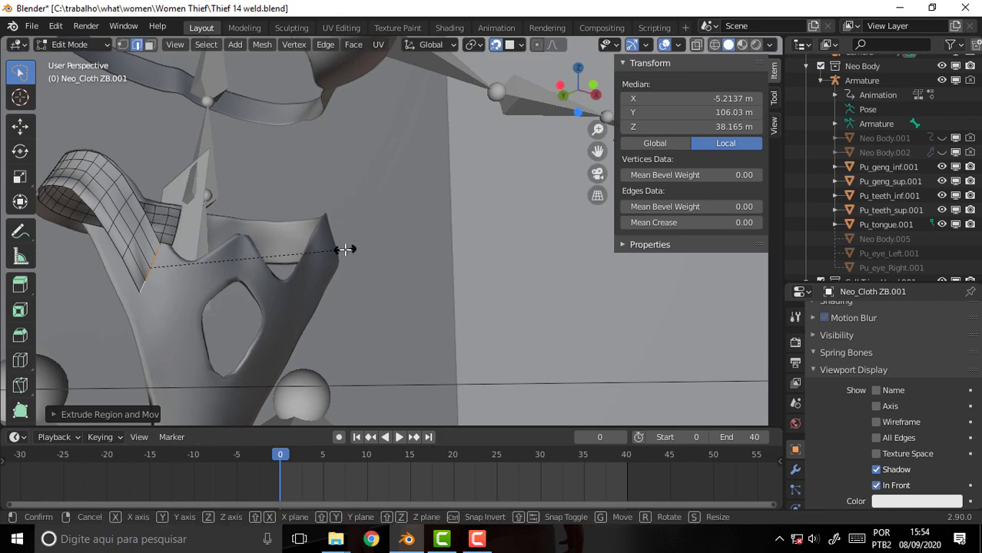
{"action": "key", "text": "z"}
{"action": "key", "text": "z"}
{"action": "right_click", "coordinate": [350, 261]}
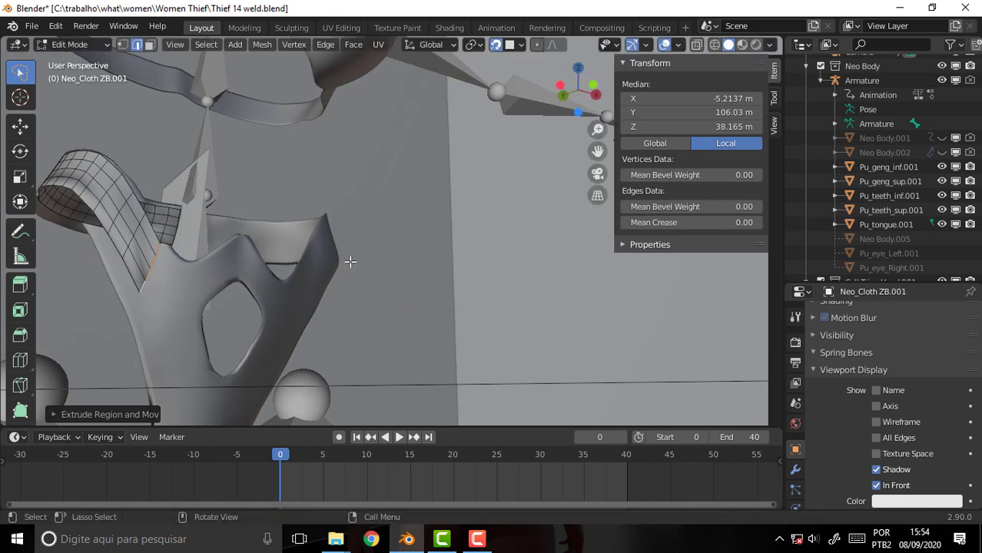
{"action": "key", "text": "s"}
{"action": "key", "text": "y"}
{"action": "key", "text": "y"}
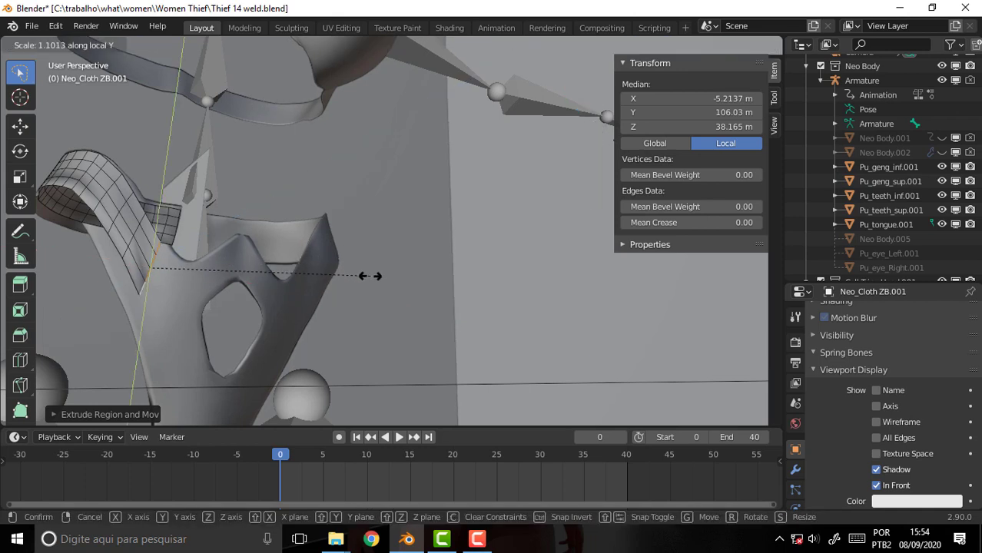
{"action": "type", "text": "0"}
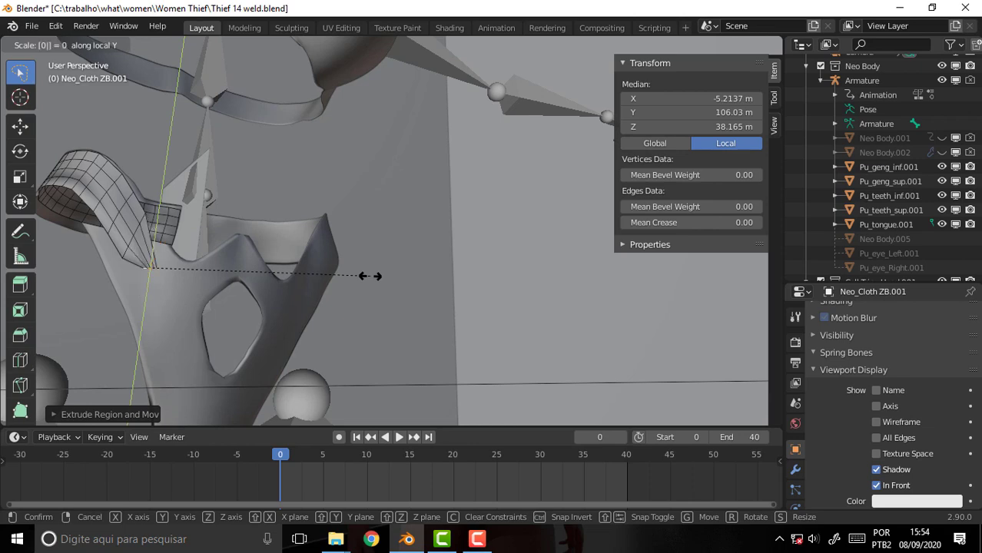
{"action": "key", "text": "Return"}
{"action": "mouse_move", "coordinate": [297, 253]}
{"action": "middle_mouse_down"}
{"action": "mouse_move", "coordinate": [328, 257]}
{"action": "mouse_move", "coordinate": [311, 263]}
{"action": "middle_mouse_up"}
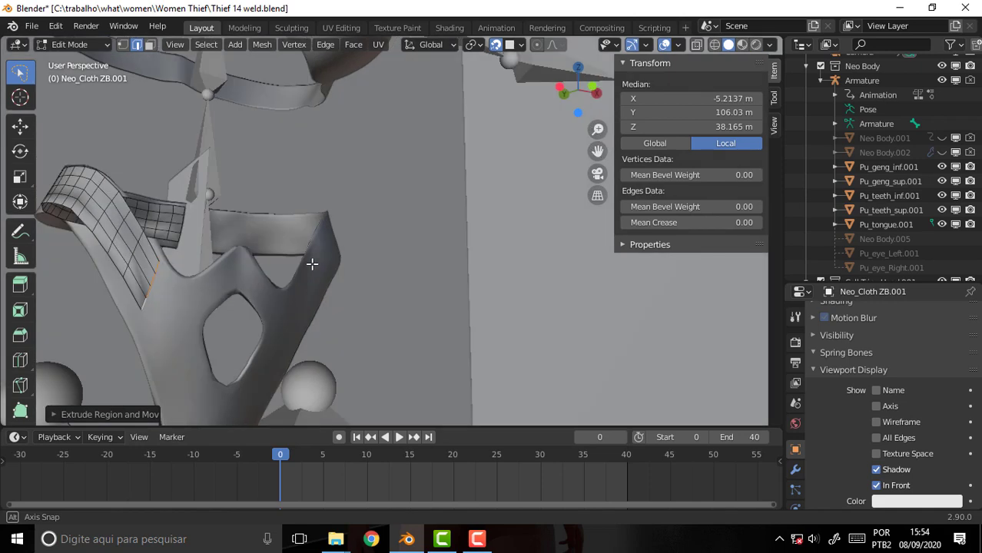
{"action": "left_click_drag", "start_coordinate": [596, 151], "coordinate": [275, 248]}
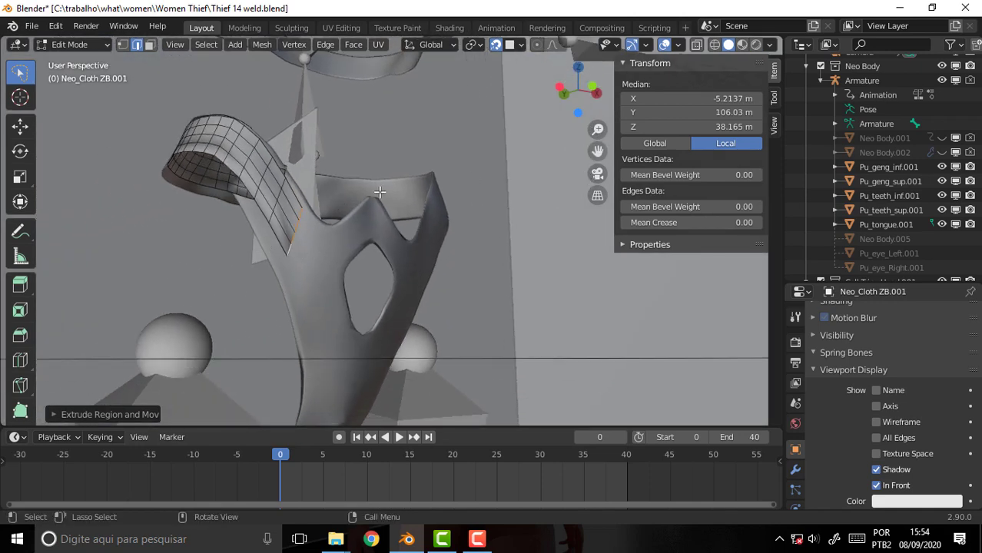
- Rotate the end edge to follow the belt and extrude rows down it
{"action": "key", "text": "r"}
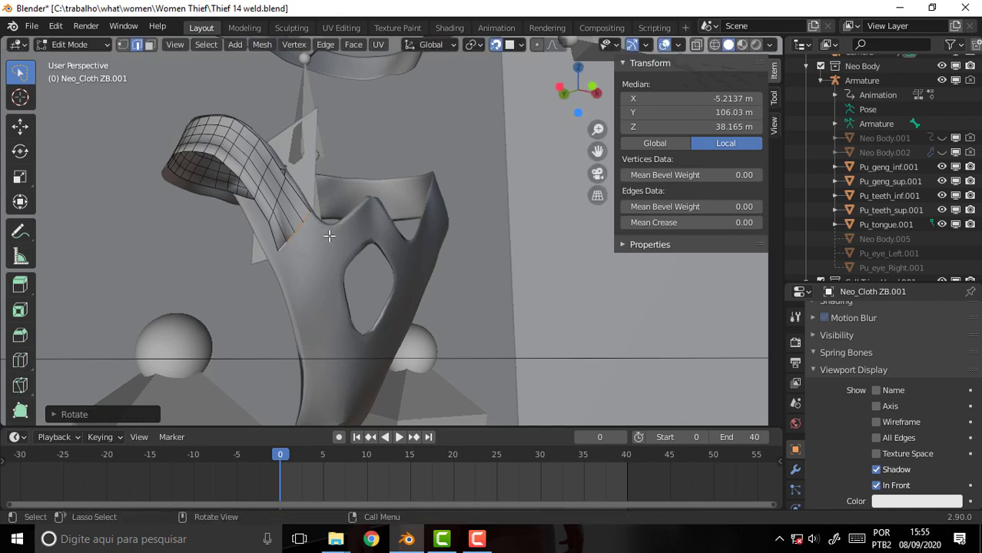
{"action": "key", "text": "e"}
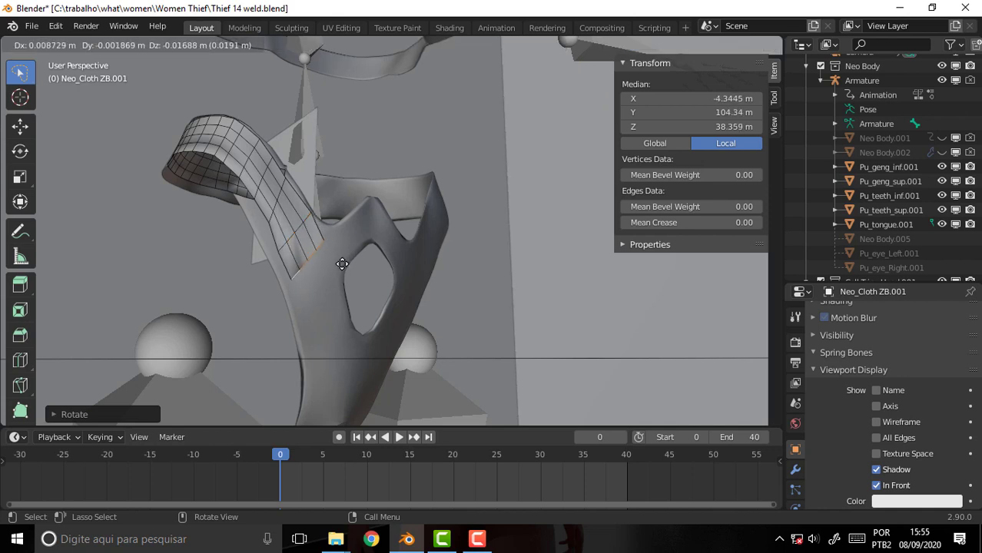
{"action": "left_click", "coordinate": [342, 263]}
{"action": "key", "text": "g"}
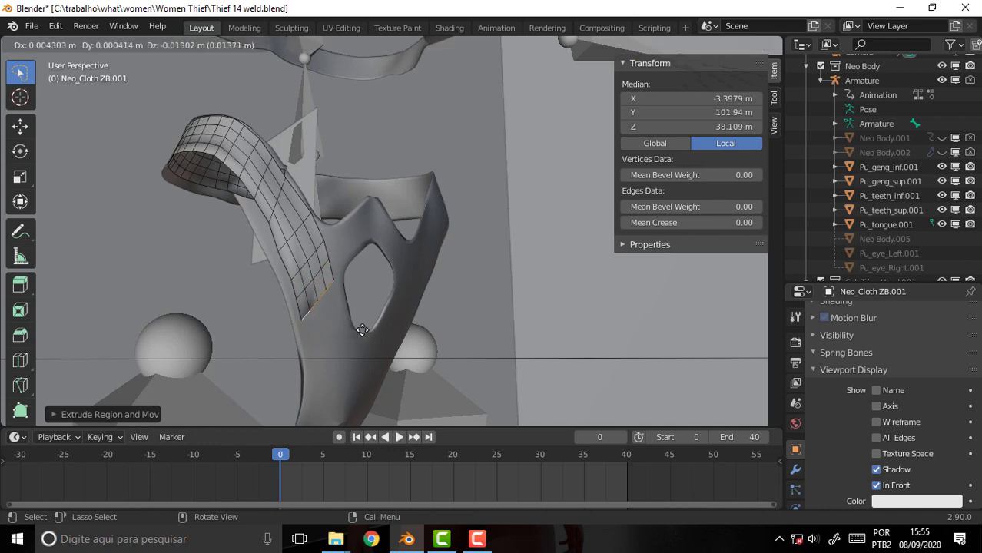
{"action": "left_click", "coordinate": [362, 330]}
{"action": "key", "text": "g"}
{"action": "left_click", "coordinate": [368, 363]}
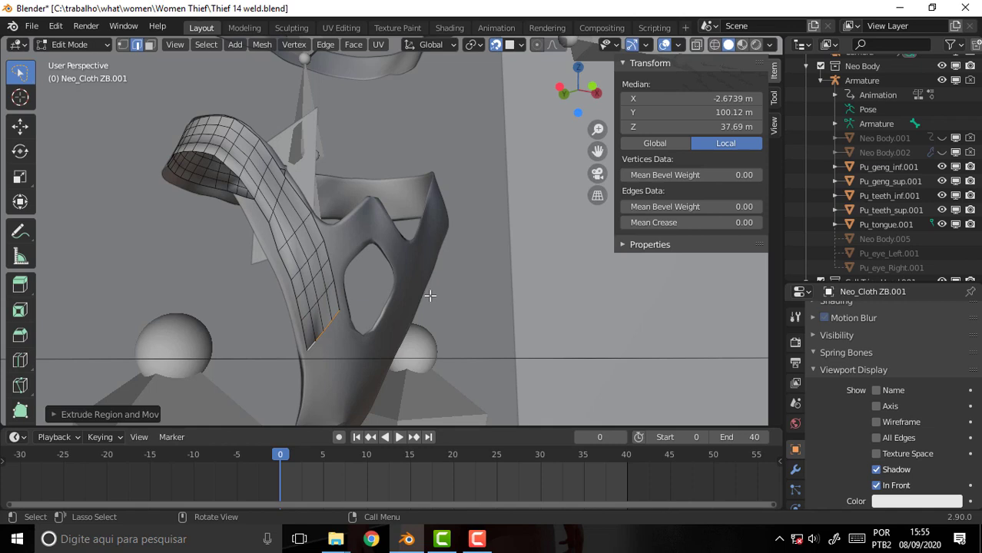
{"action": "key", "text": "g"}
{"action": "left_click", "coordinate": [431, 329]}
{"action": "mouse_move", "coordinate": [433, 255]}
{"action": "middle_mouse_down"}
{"action": "mouse_move", "coordinate": [395, 238]}
{"action": "mouse_move", "coordinate": [331, 240]}
{"action": "middle_mouse_up"}
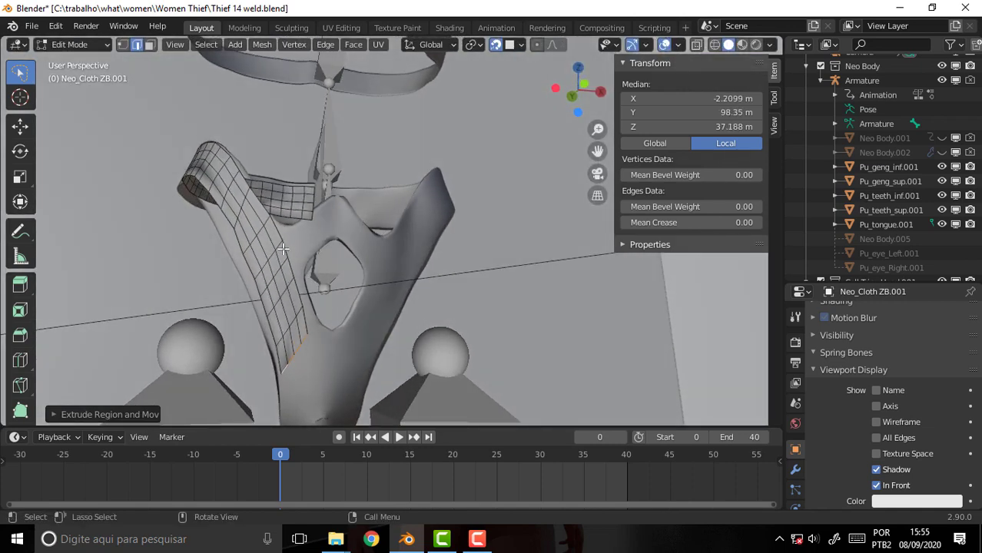
- Extrude four more rows from the end edge up to the centre line
{"action": "left_click", "coordinate": [282, 247]}
{"action": "left_click", "coordinate": [282, 247], "text": "shift"}
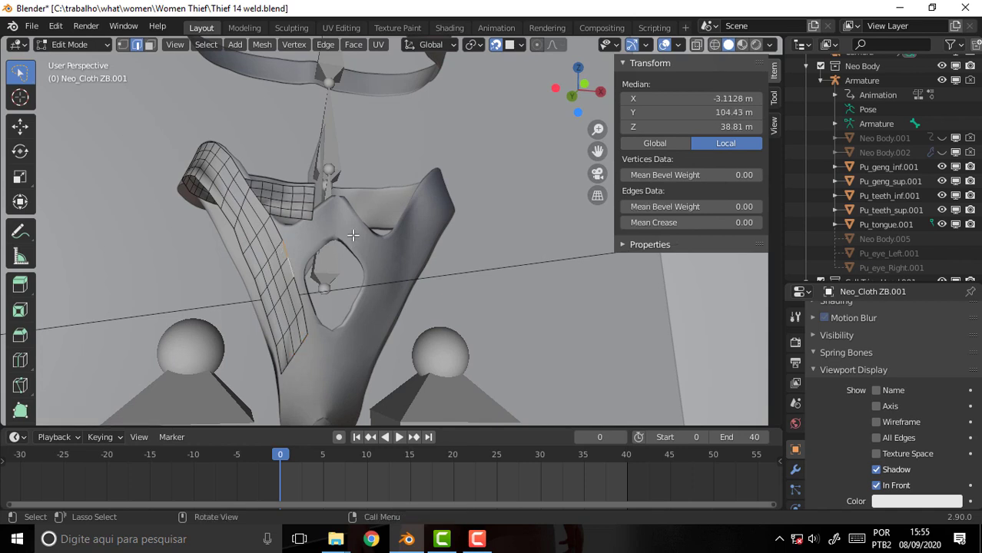
{"action": "key", "text": "g"}
{"action": "left_click", "coordinate": [376, 215]}
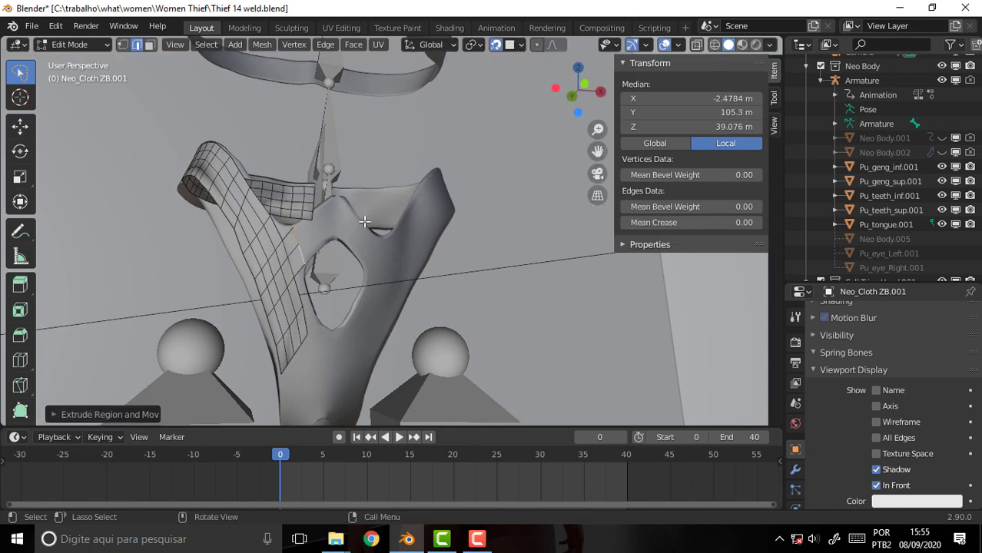
{"action": "key", "text": "e"}
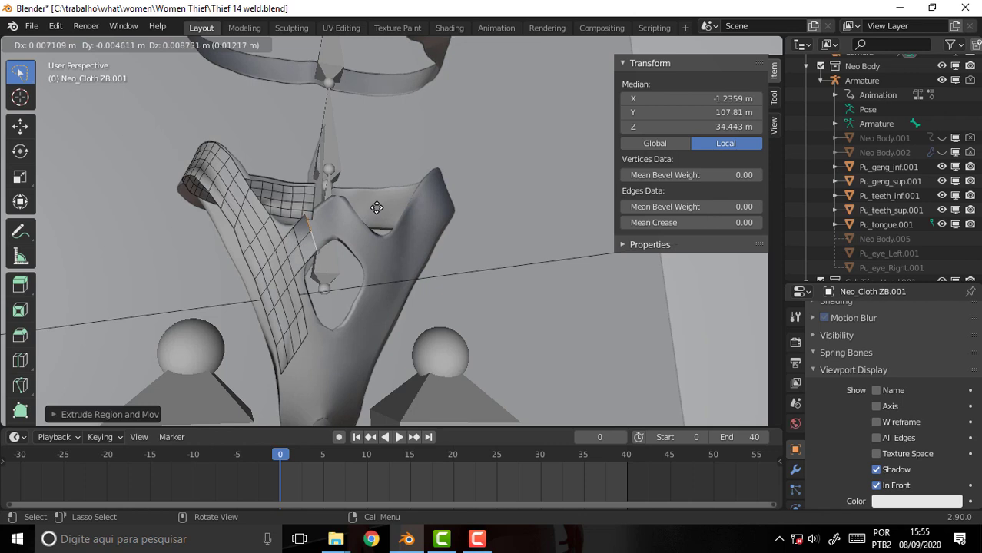
{"action": "left_click", "coordinate": [376, 207]}
{"action": "key", "text": "e"}
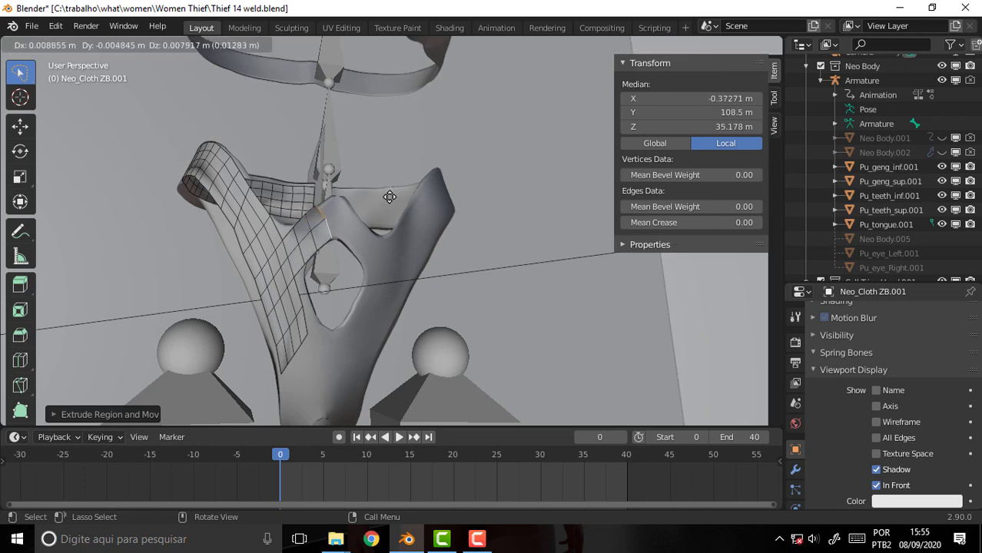
{"action": "left_click", "coordinate": [392, 197]}
{"action": "key", "text": "e"}
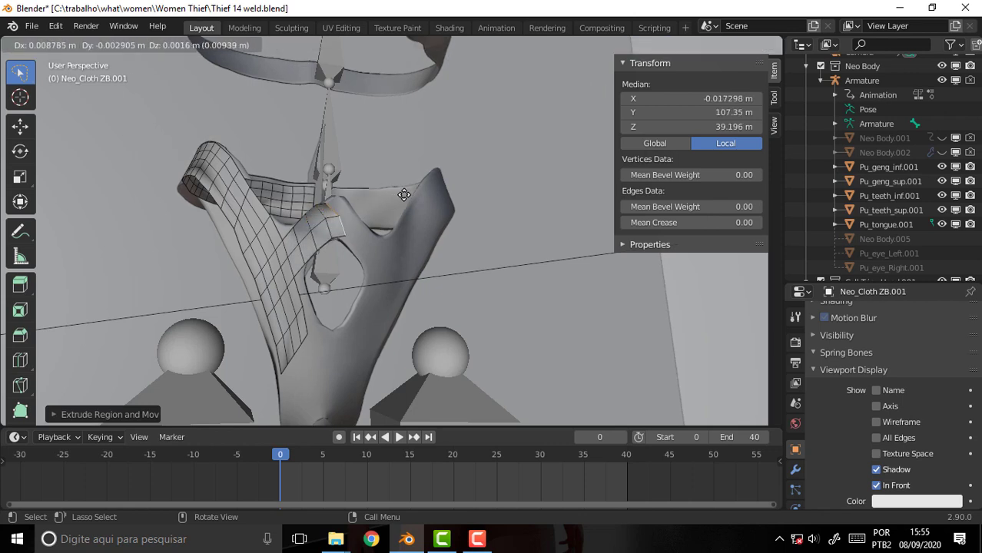
{"action": "left_click", "coordinate": [416, 192]}
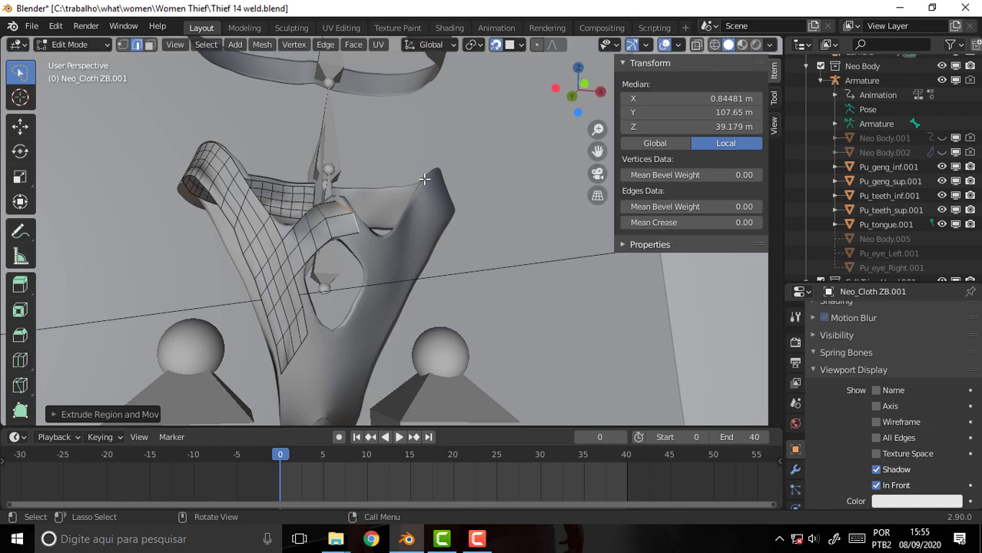
{"action": "key", "text": "KP_0"}
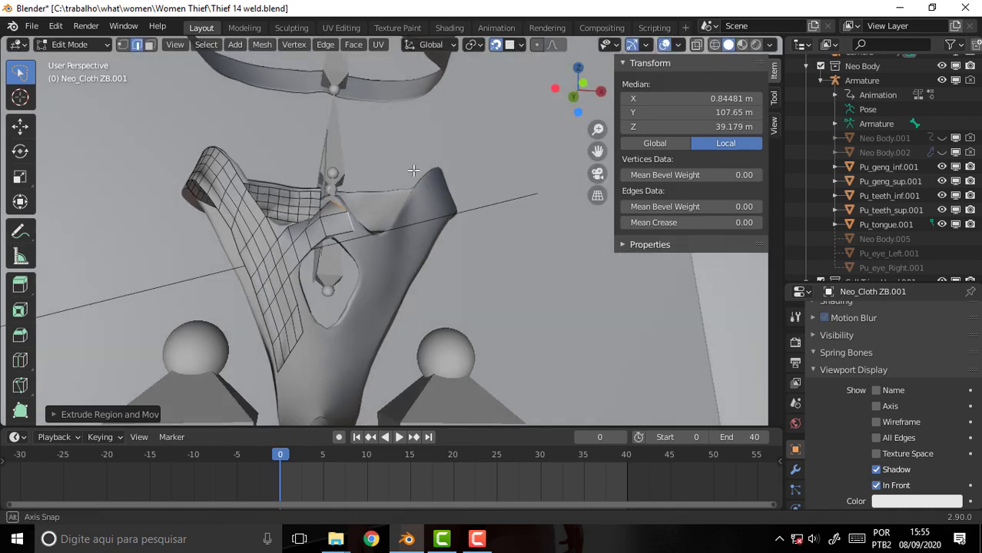
{"action": "scroll", "coordinate": [411, 169], "scroll_direction": "up", "scroll_amount": 2}
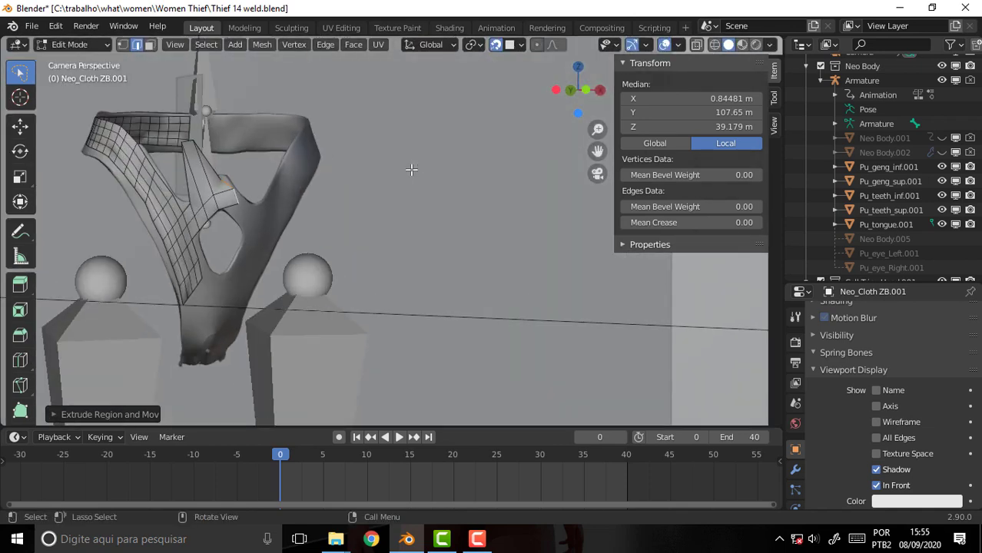
{"action": "scroll", "coordinate": [411, 169], "scroll_direction": "up", "scroll_amount": 2}
{"action": "key", "text": "KP_0"}
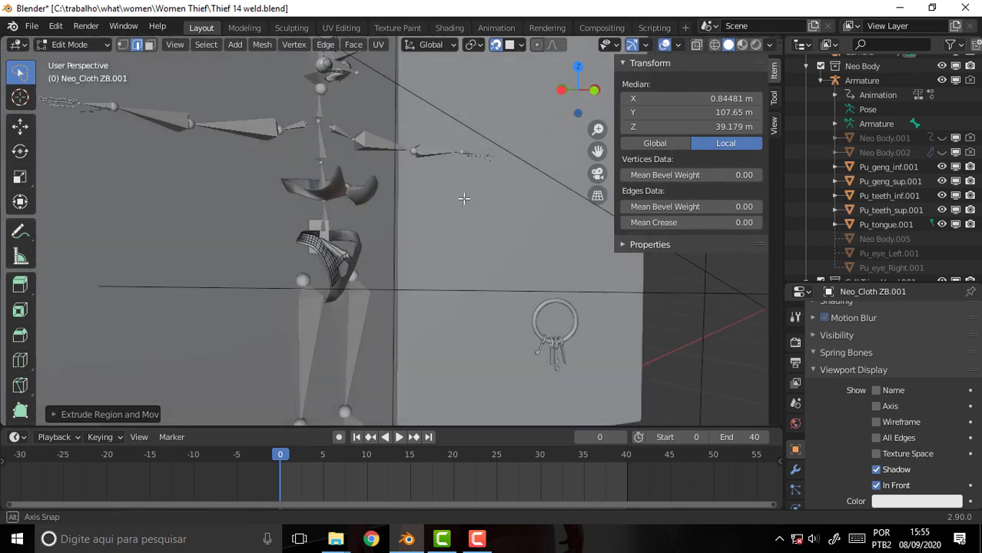
{"action": "scroll", "coordinate": [453, 198], "scroll_direction": "up", "scroll_amount": 2}
{"action": "scroll", "coordinate": [450, 197], "scroll_direction": "up", "scroll_amount": 2}
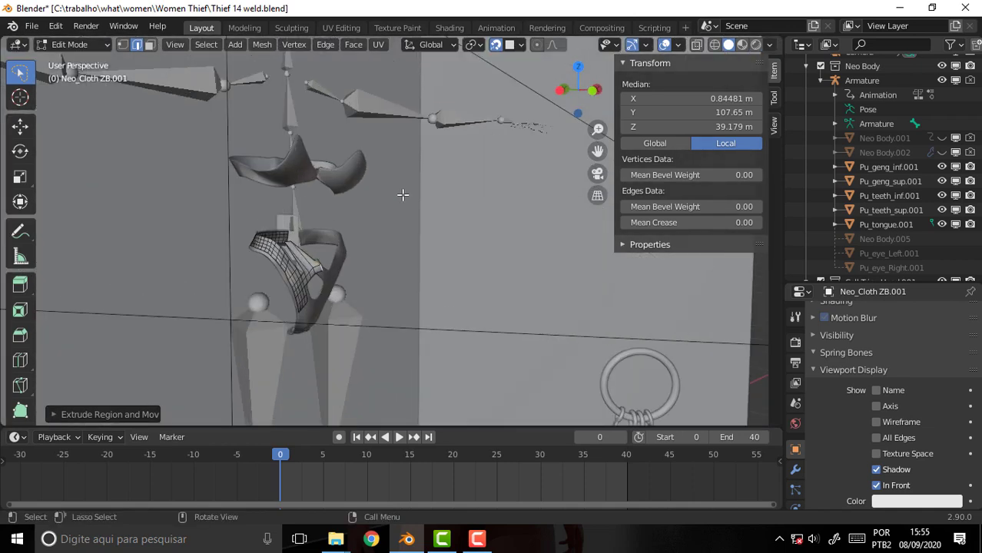
{"action": "scroll", "coordinate": [399, 192], "scroll_direction": "up", "scroll_amount": 2}
{"action": "mouse_move", "coordinate": [397, 193]}
{"action": "middle_mouse_down"}
{"action": "mouse_move", "coordinate": [343, 206]}
{"action": "mouse_move", "coordinate": [387, 213]}
{"action": "middle_mouse_up"}
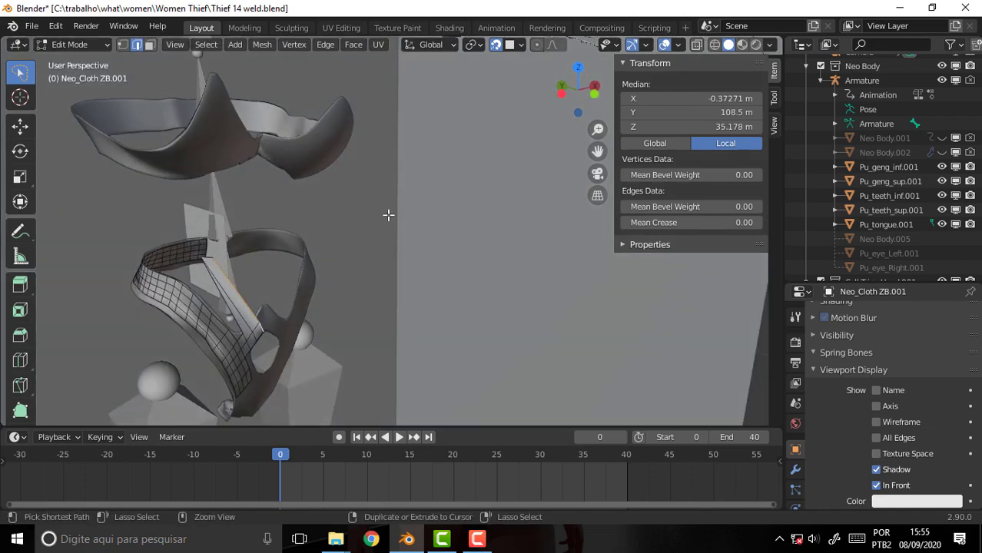
{"action": "key", "text": "ctrl+z"}
{"action": "key", "text": "ctrl+z"}
{"action": "mouse_move", "coordinate": [388, 212]}
{"action": "middle_mouse_down"}
{"action": "mouse_move", "coordinate": [324, 187]}
{"action": "mouse_move", "coordinate": [343, 192]}
{"action": "middle_mouse_up"}
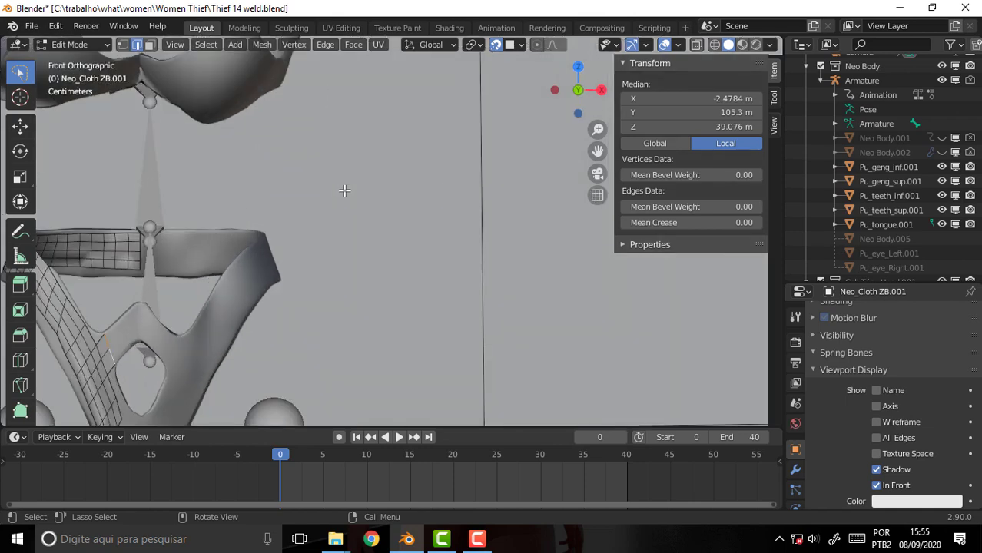
- Reposition and resize the selected end vertices to sit along the belt
{"action": "middle_click_drag", "start_coordinate": [128, 363], "coordinate": [258, 283], "text": "shift"}
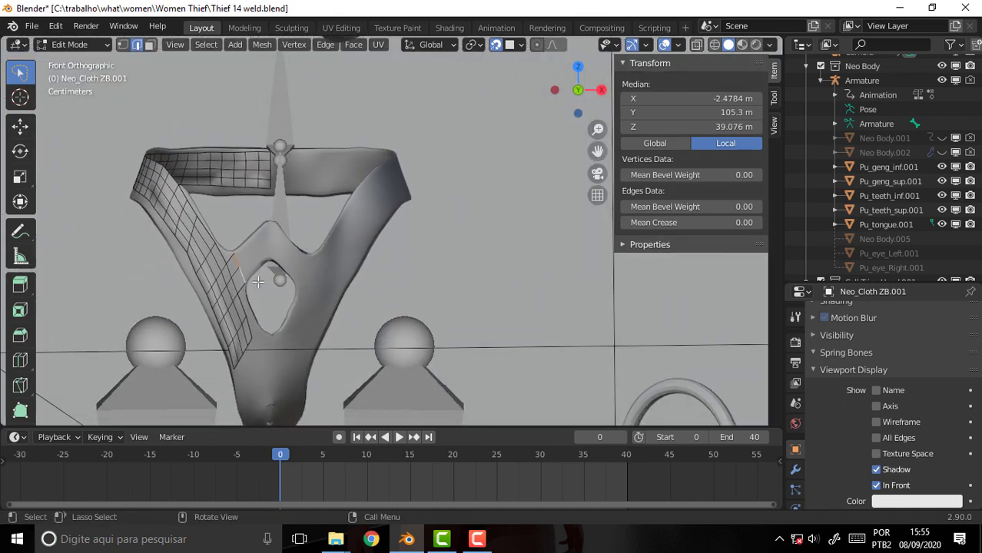
{"action": "key", "text": "g"}
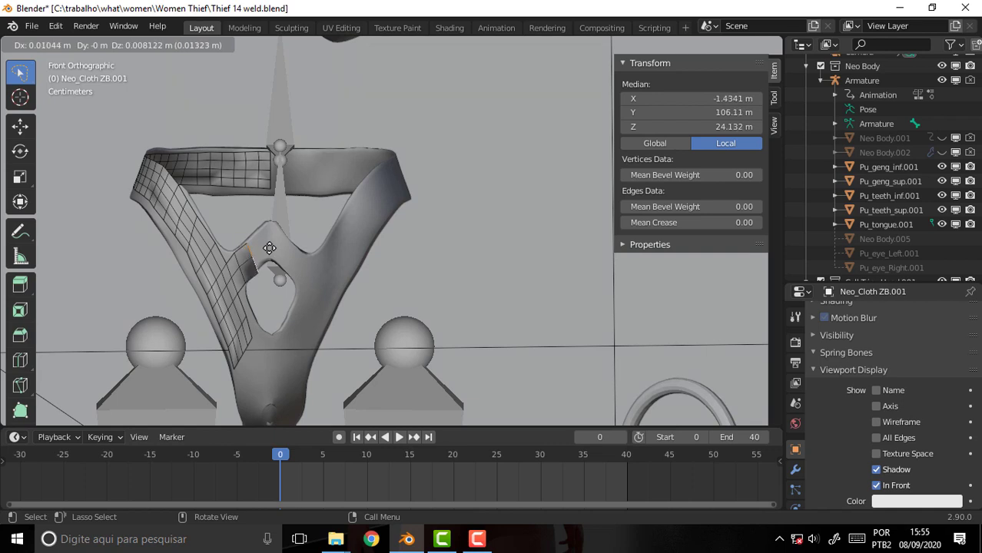
{"action": "left_click", "coordinate": [283, 252]}
{"action": "key", "text": "s"}
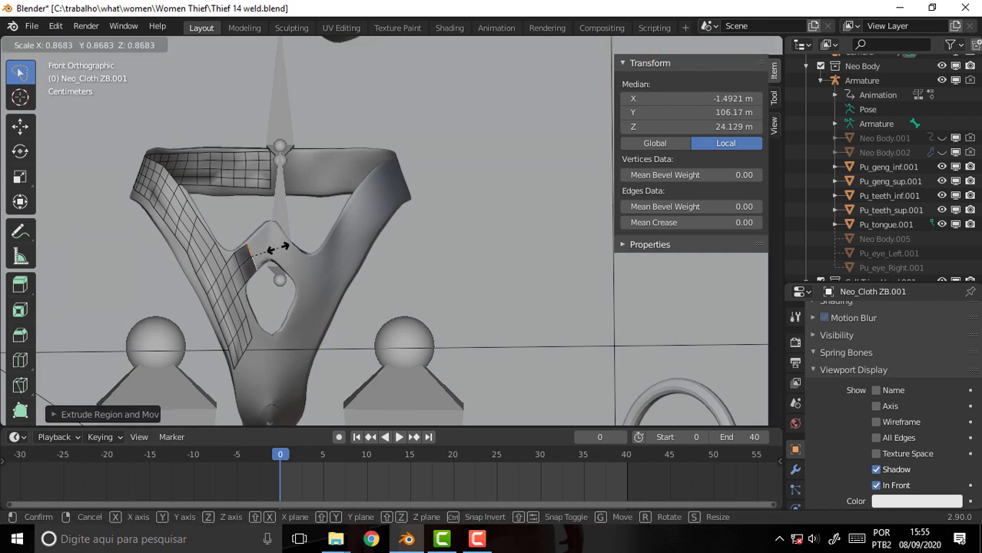
{"action": "left_click", "coordinate": [280, 247]}
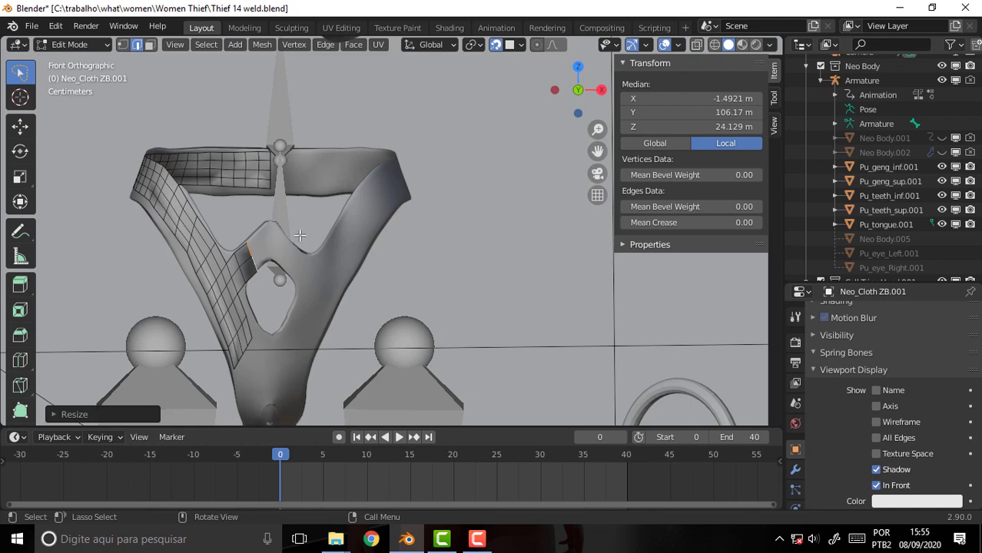
{"action": "key", "text": "g"}
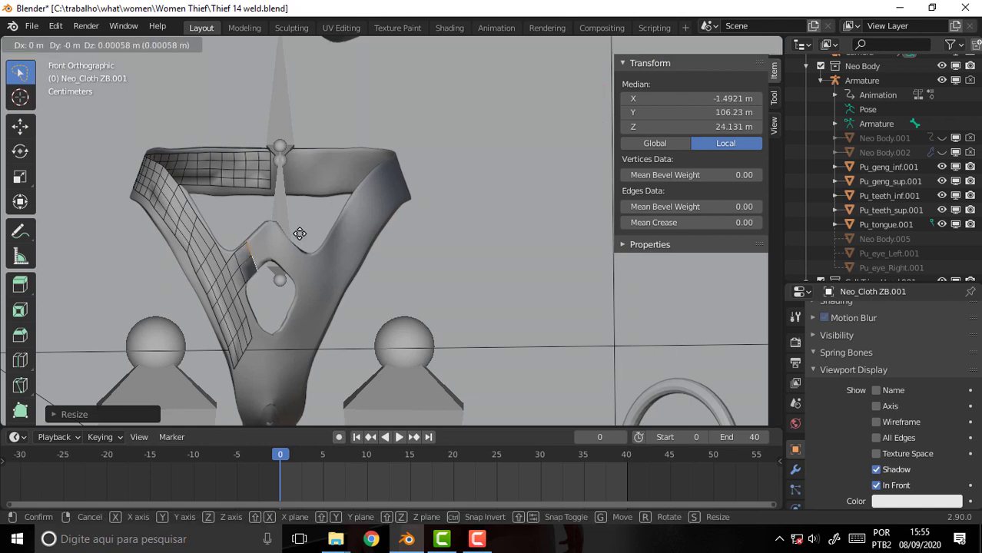
{"action": "left_click", "coordinate": [299, 236]}
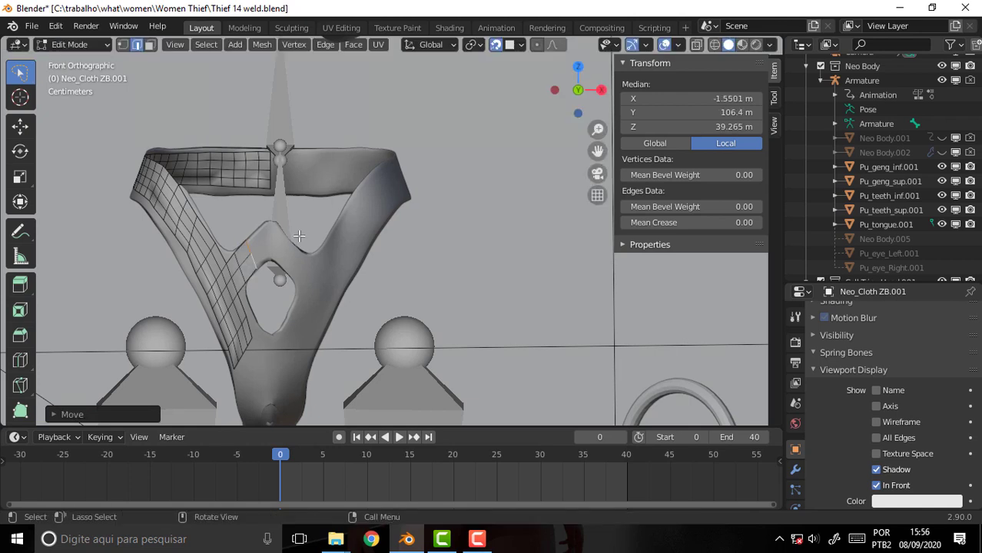
- Extrude one more row from the end edge down the belt
{"action": "key", "text": "e"}
{"action": "left_click", "coordinate": [310, 225]}
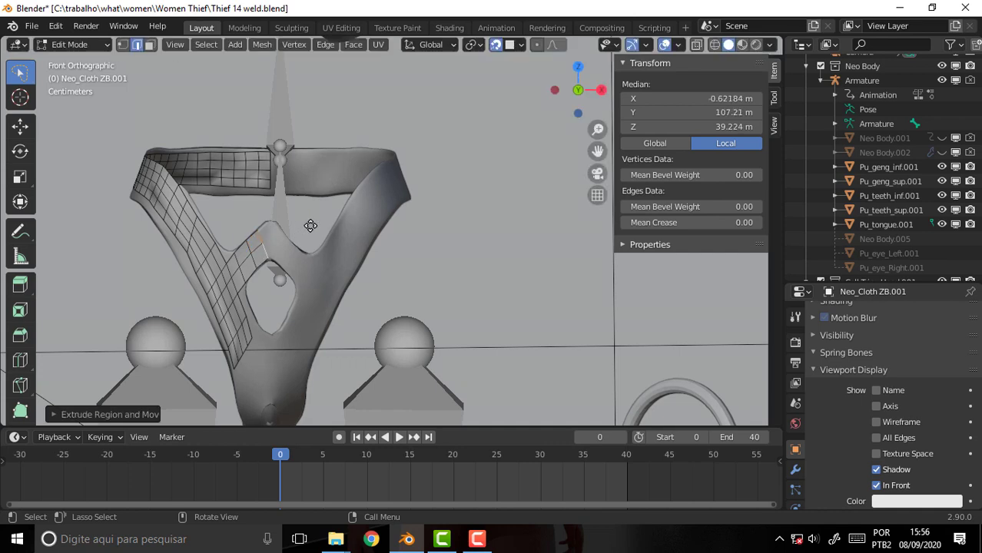
{"action": "key", "text": "g"}
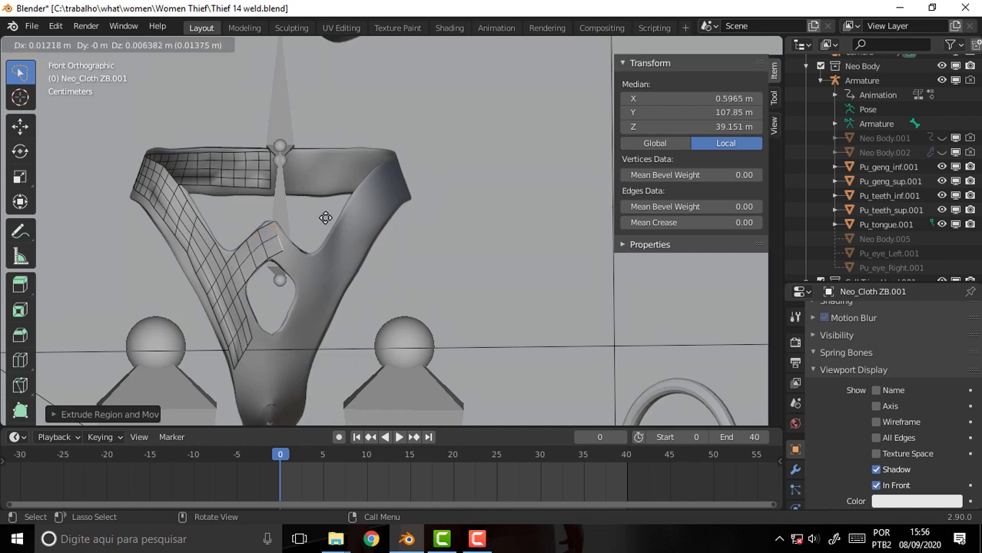
{"action": "right_click", "coordinate": [326, 218]}
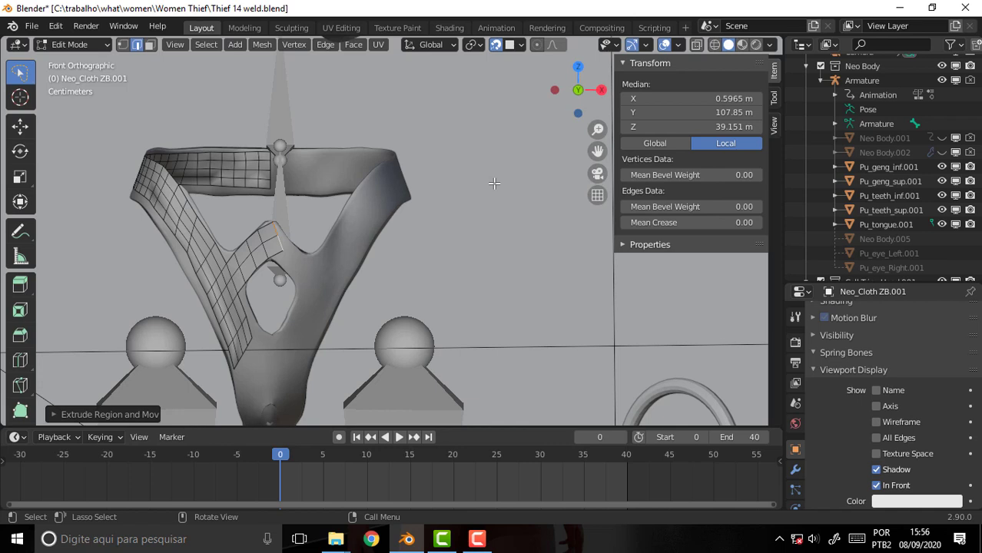
- Set the two end vertices to X = 0 in the Transform panel
{"action": "left_click", "coordinate": [123, 44]}
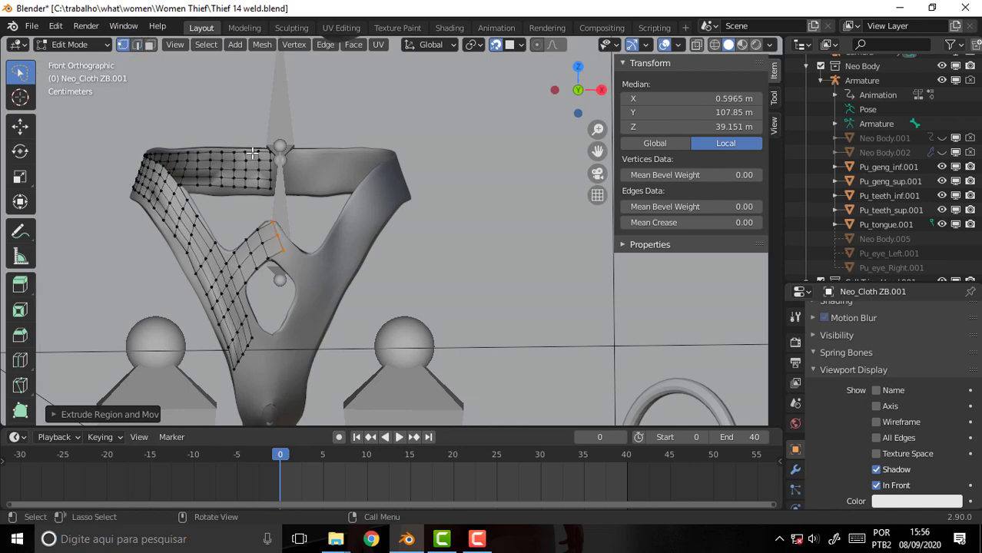
{"action": "left_click", "coordinate": [273, 222]}
{"action": "left_click", "coordinate": [691, 98]}
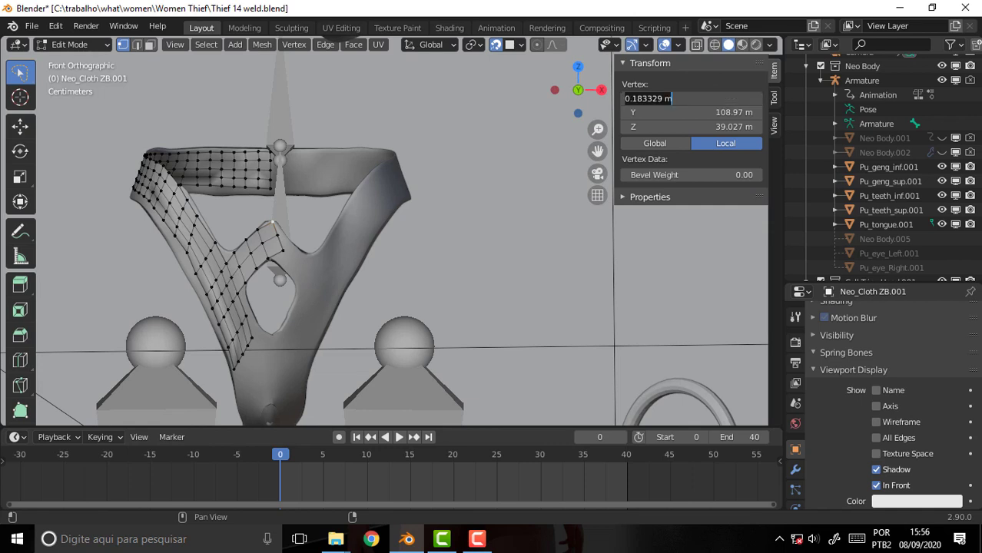
{"action": "type", "text": "0"}
{"action": "key", "text": "Return"}
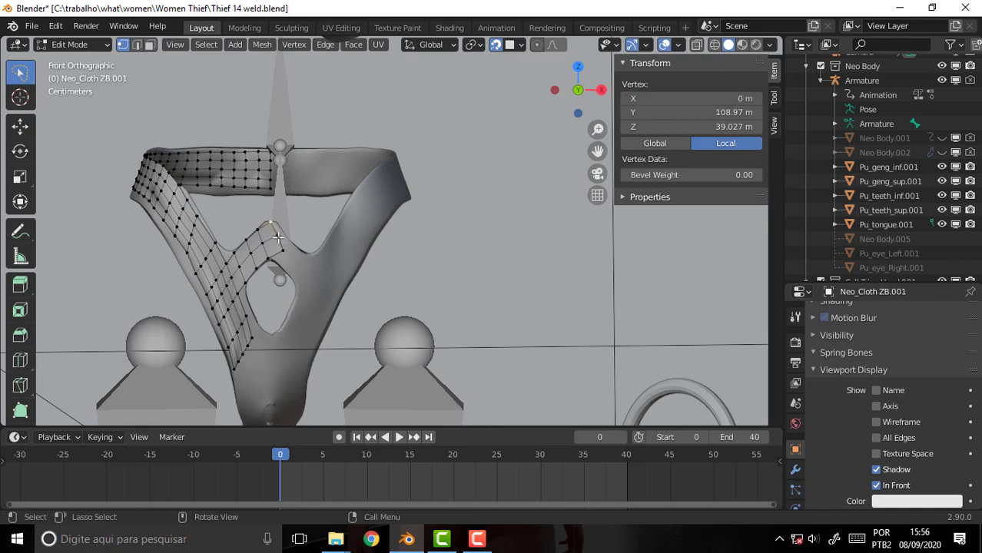
{"action": "key", "text": "g"}
{"action": "left_click", "coordinate": [503, 185]}
{"action": "left_click_drag", "start_coordinate": [299, 252], "coordinate": [281, 251]}
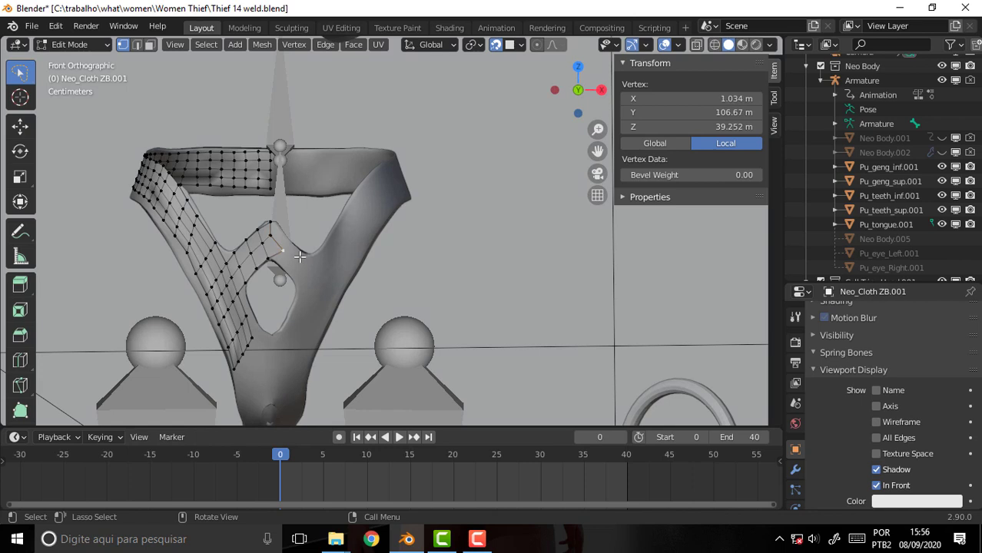
{"action": "left_click", "coordinate": [735, 98]}
{"action": "type", "text": "0"}
{"action": "key", "text": "Return"}
- Nudge an inner vertex of the new row onto the belt edge
{"action": "left_click_drag", "start_coordinate": [264, 261], "coordinate": [262, 261]}
{"action": "key", "text": "g"}
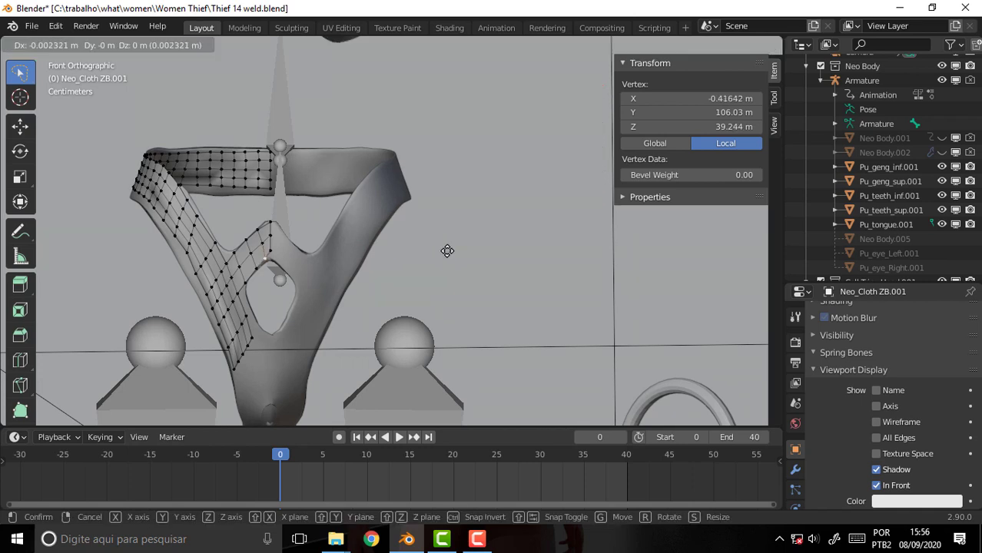
{"action": "left_click", "coordinate": [446, 253]}
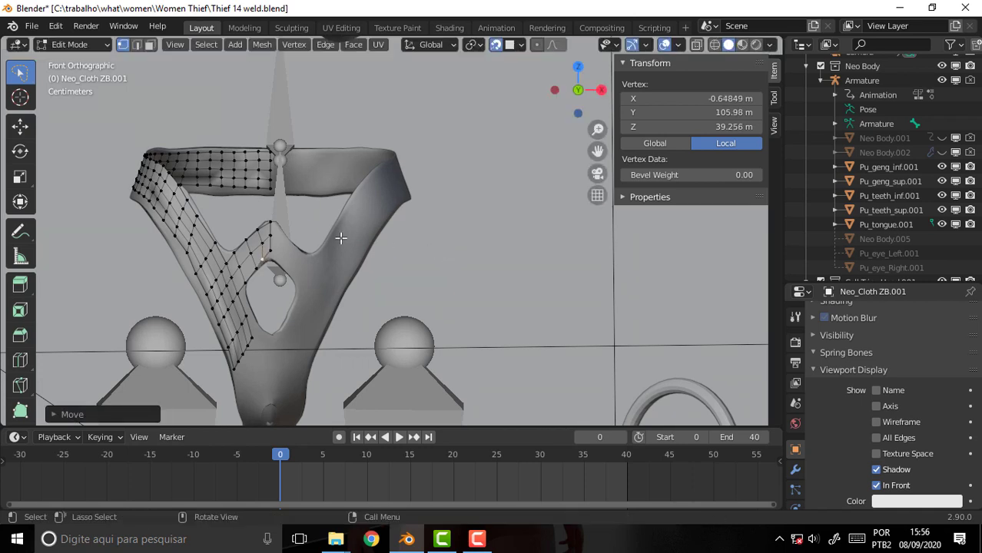
{"action": "key", "text": "g"}
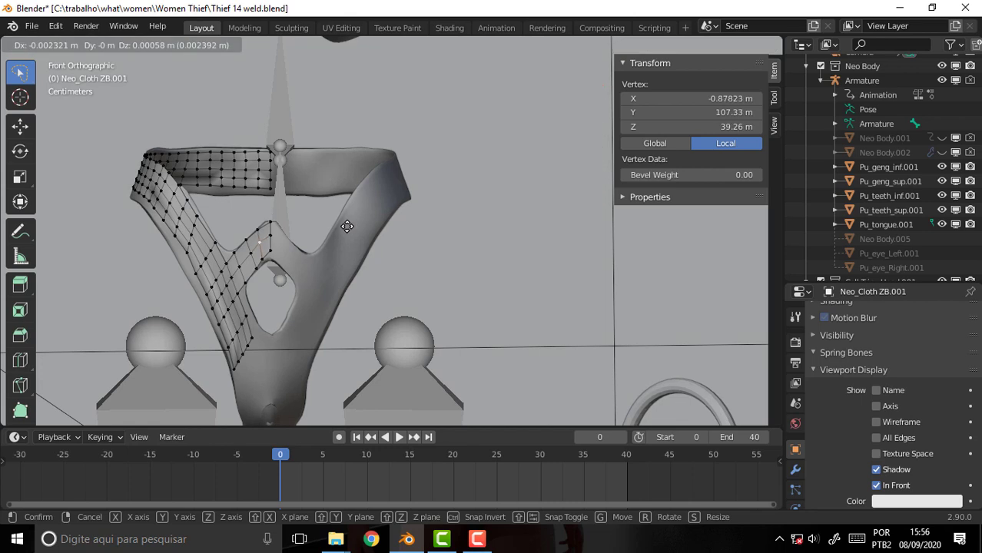
{"action": "left_click", "coordinate": [343, 228]}
{"action": "key", "text": "g"}
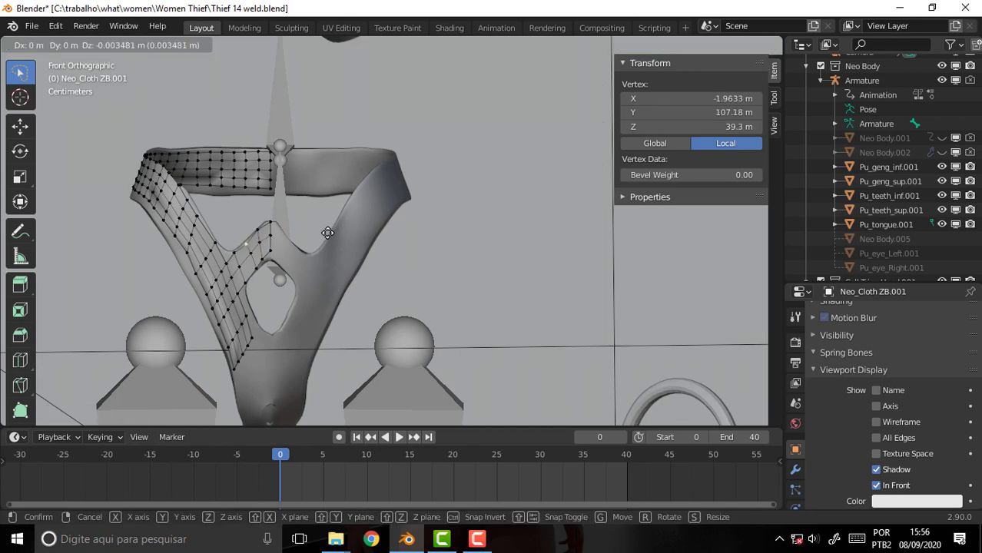
{"action": "left_click", "coordinate": [328, 233]}
{"action": "key", "text": "g"}
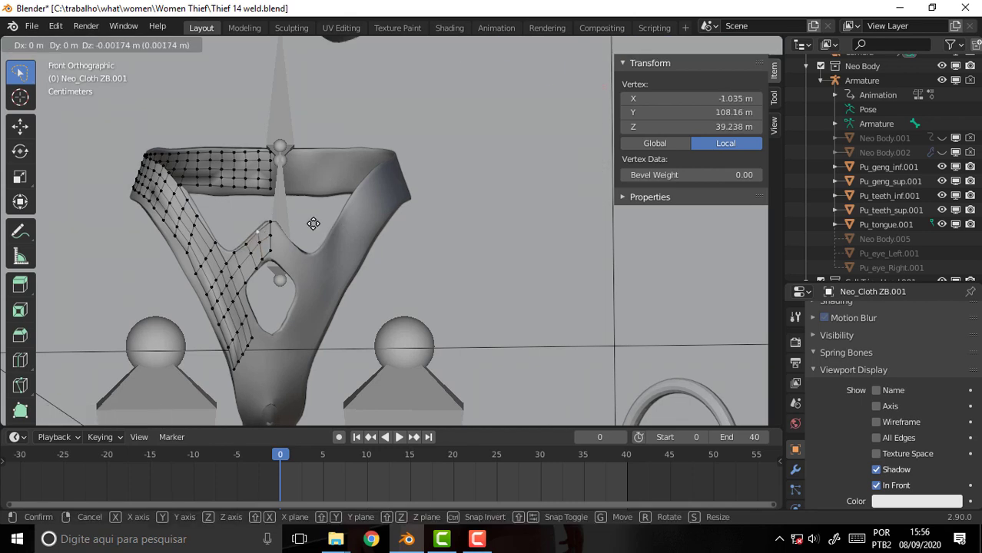
{"action": "left_click", "coordinate": [306, 225]}
{"action": "key", "text": "g"}
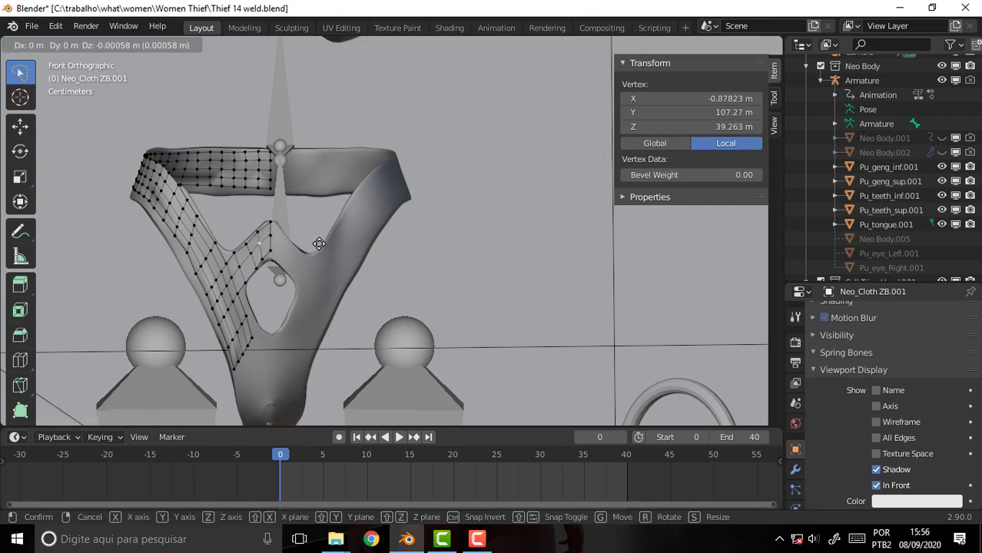
{"action": "left_click", "coordinate": [320, 245]}
- Slightly move another patch vertex to tidy the edge
{"action": "left_click", "coordinate": [235, 254]}
{"action": "key", "text": "g"}
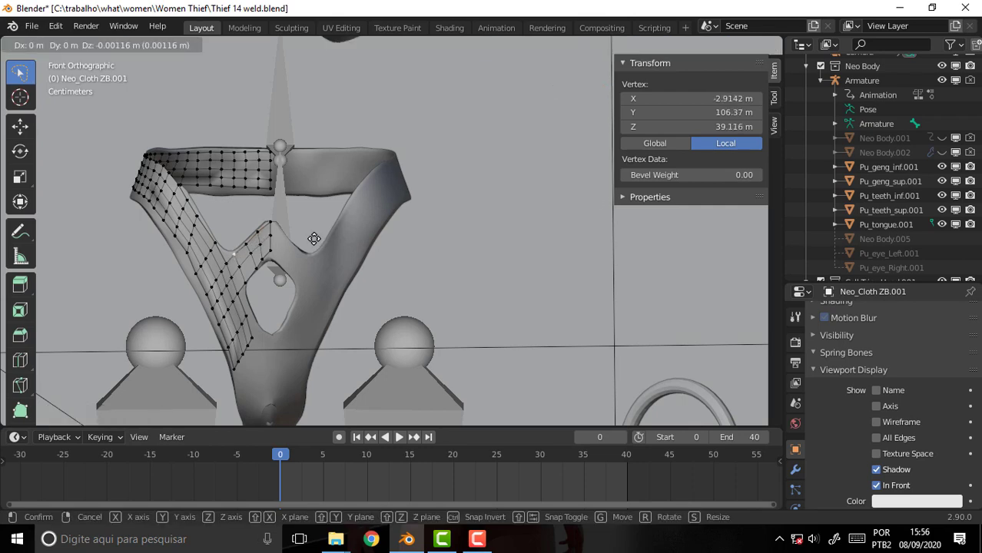
{"action": "left_click", "coordinate": [314, 241]}
{"action": "middle_click_drag", "start_coordinate": [300, 288], "coordinate": [385, 267]}
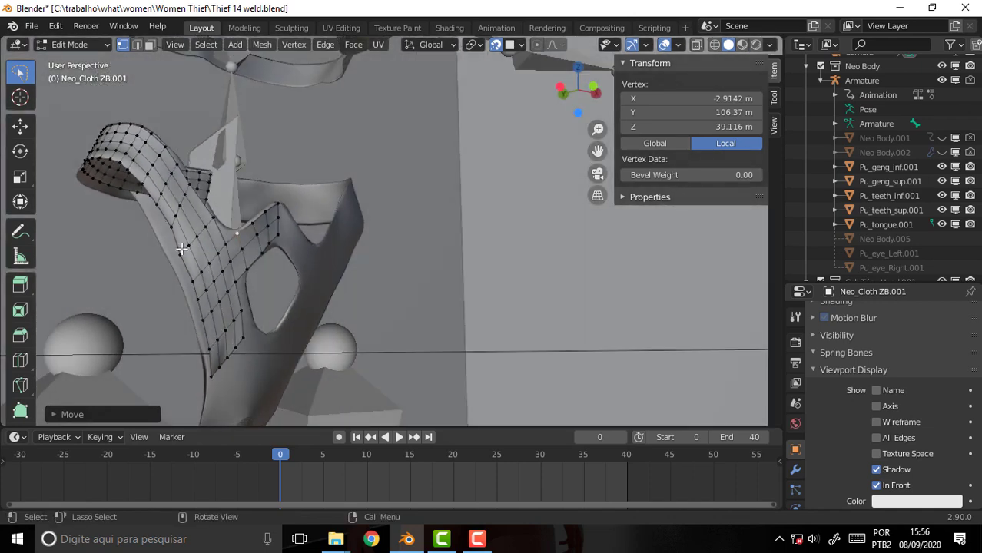
- Move three stray vertices onto the belt surface near its inner edge
{"action": "left_click", "coordinate": [172, 223]}
{"action": "key", "text": "g"}
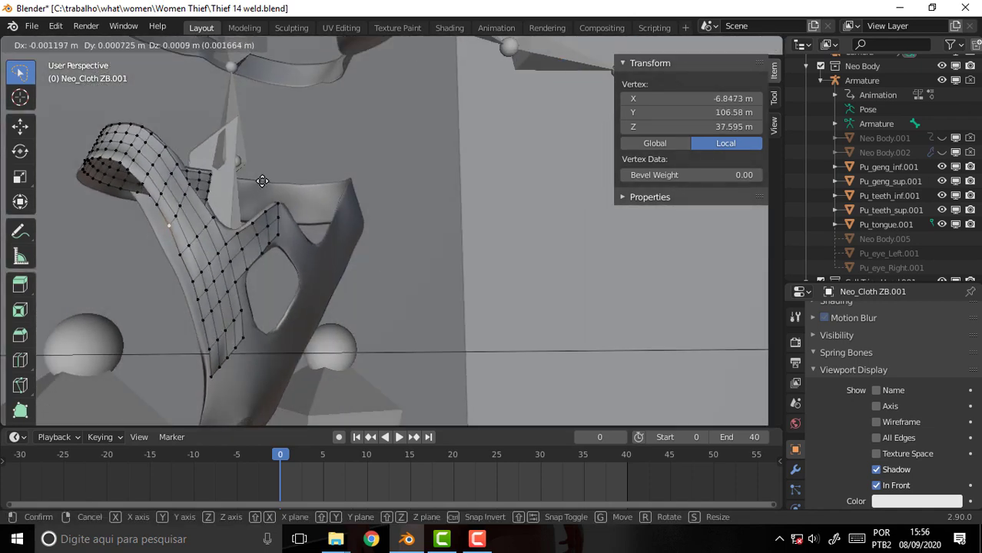
{"action": "left_click", "coordinate": [261, 183]}
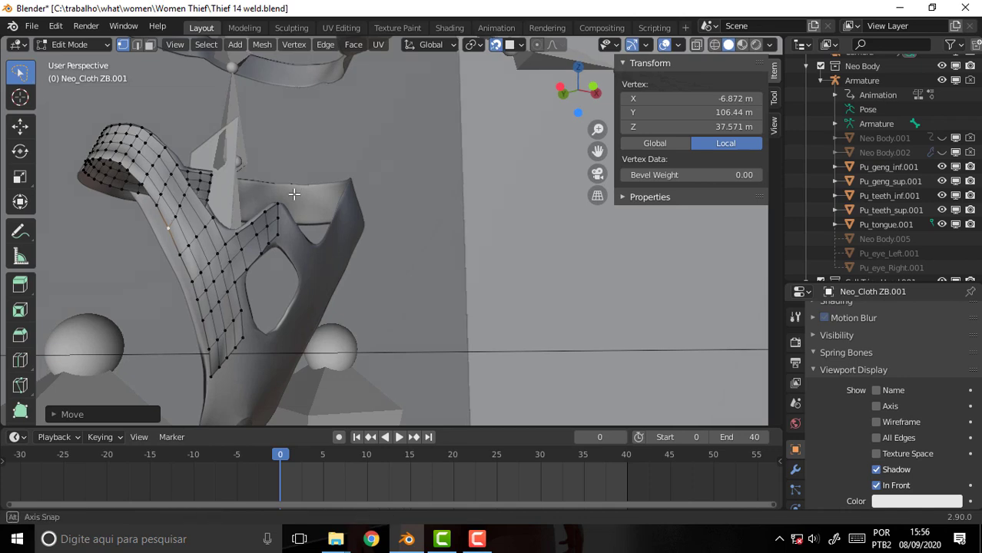
{"action": "middle_click_drag", "start_coordinate": [314, 195], "coordinate": [256, 266]}
{"action": "left_click", "coordinate": [250, 268]}
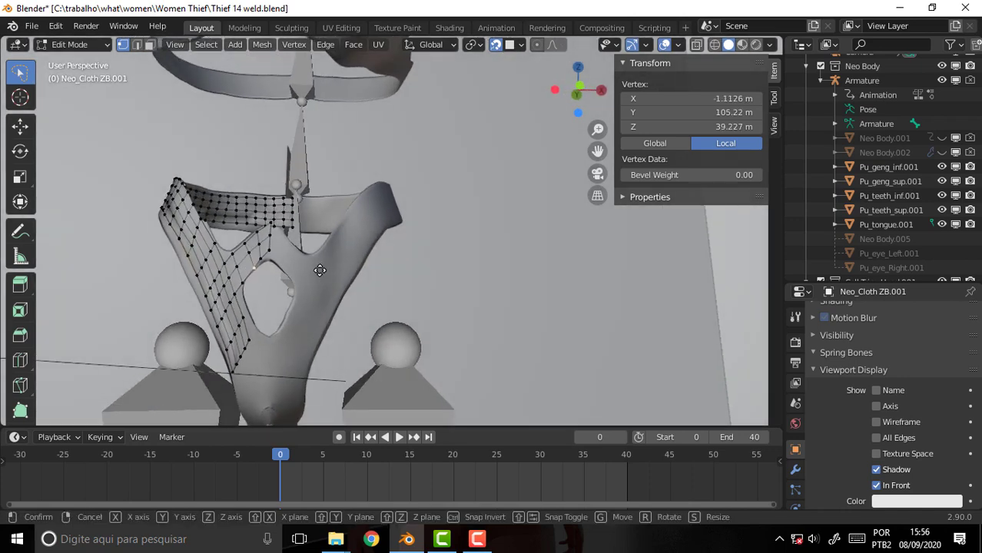
{"action": "key", "text": "g"}
{"action": "left_click", "coordinate": [240, 287]}
{"action": "left_click", "coordinate": [239, 284]}
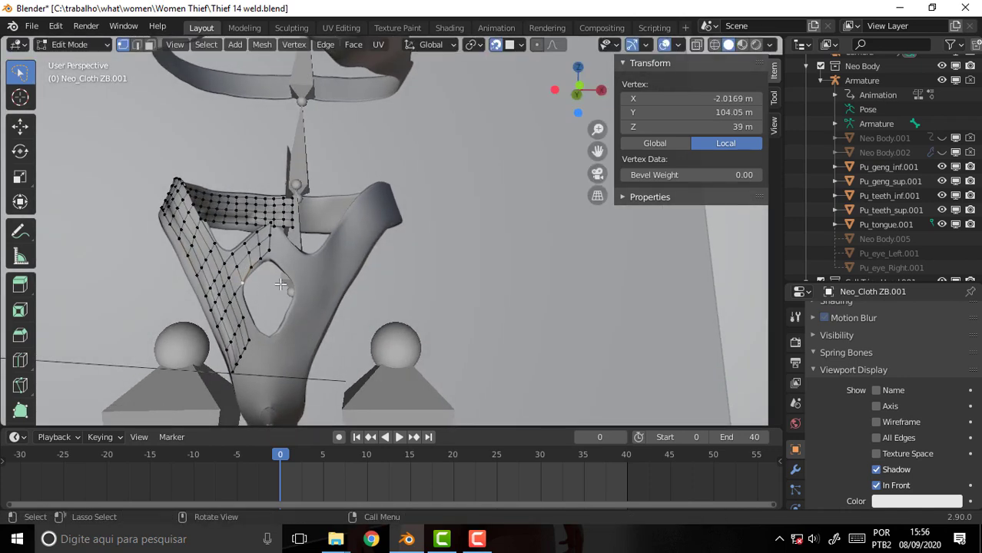
{"action": "key", "text": "g"}
{"action": "left_click", "coordinate": [278, 281]}
{"action": "middle_click_drag", "start_coordinate": [379, 199], "coordinate": [461, 298]}
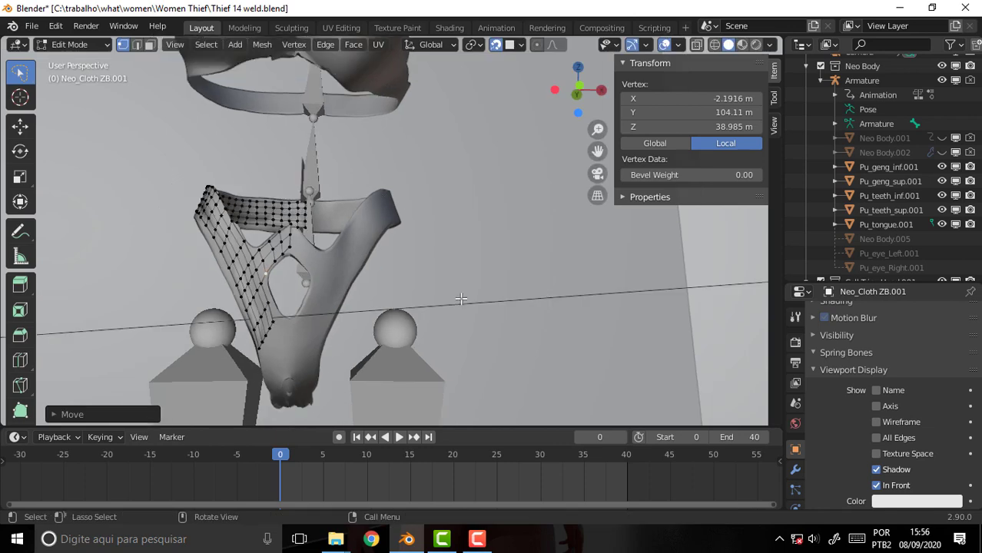
- Orbit around the belt to inspect the patch shape from side and front
{"action": "left_click", "coordinate": [478, 538]}
{"action": "left_click", "coordinate": [477, 538]}
{"action": "middle_click_drag", "start_coordinate": [526, 245], "coordinate": [643, 243]}
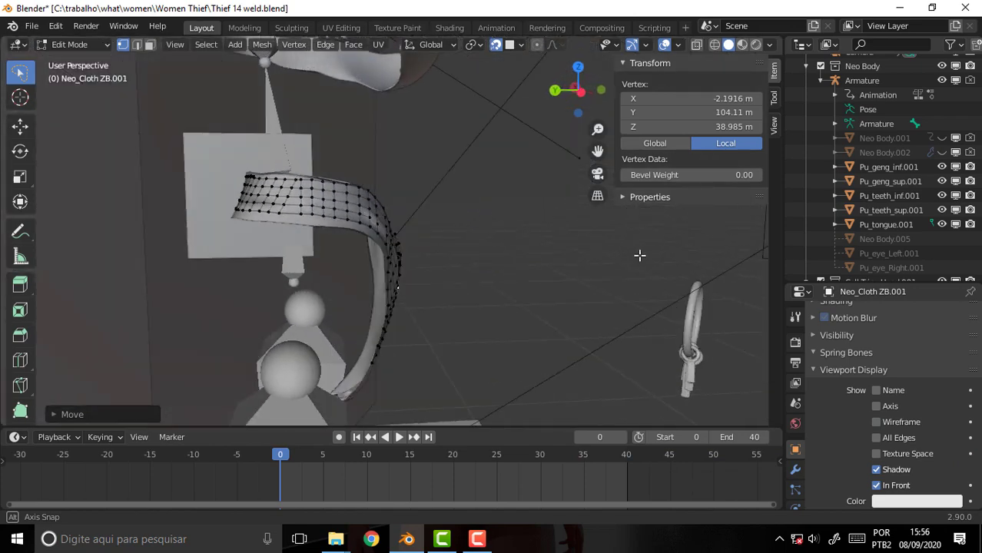
{"action": "mouse_move", "coordinate": [643, 243]}
{"action": "middle_mouse_down"}
{"action": "mouse_move", "coordinate": [522, 255]}
{"action": "mouse_move", "coordinate": [573, 255]}
{"action": "mouse_move", "coordinate": [551, 247]}
{"action": "middle_mouse_up"}
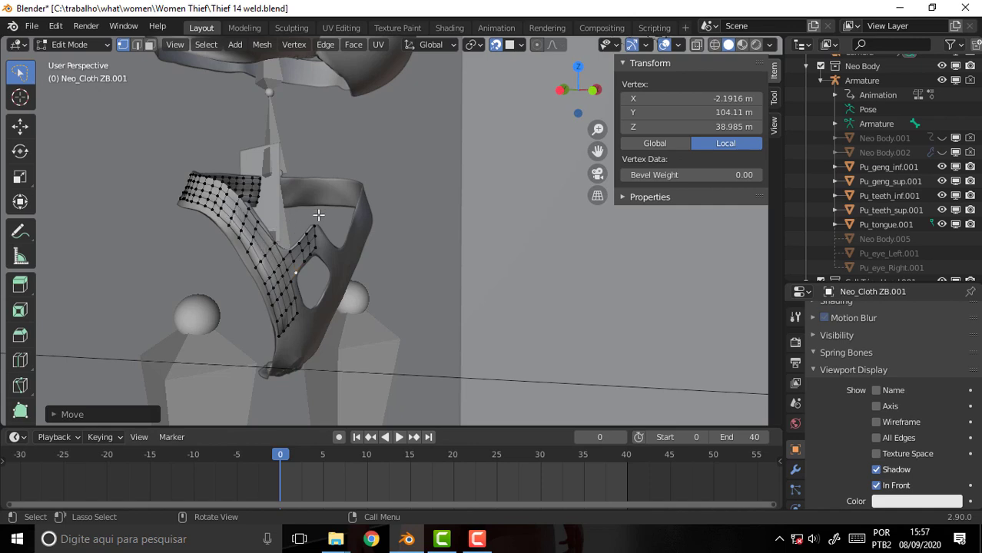
{"action": "mouse_move", "coordinate": [318, 215]}
{"action": "middle_mouse_down"}
{"action": "mouse_move", "coordinate": [438, 218]}
{"action": "mouse_move", "coordinate": [443, 188]}
{"action": "middle_mouse_up"}
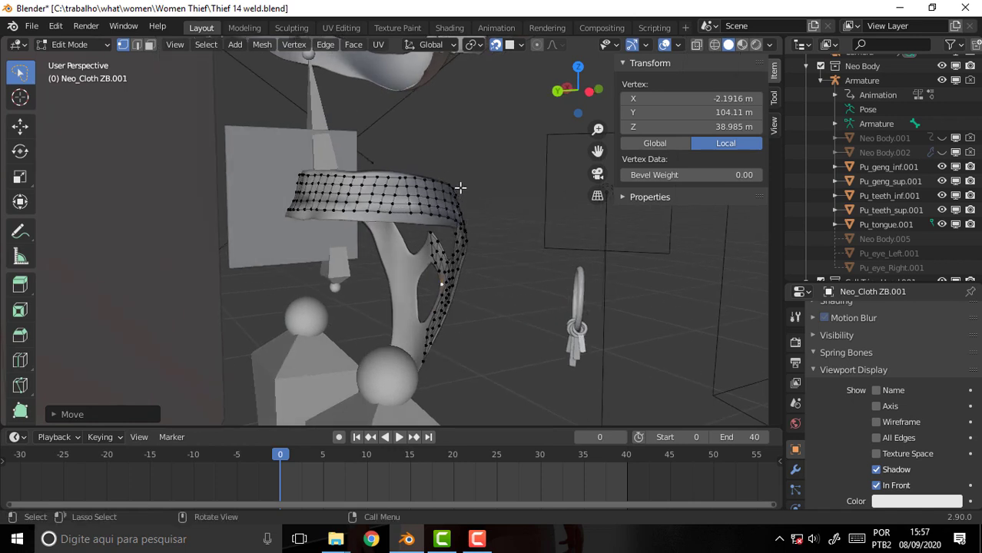
{"action": "middle_click_drag", "start_coordinate": [457, 187], "coordinate": [269, 188]}
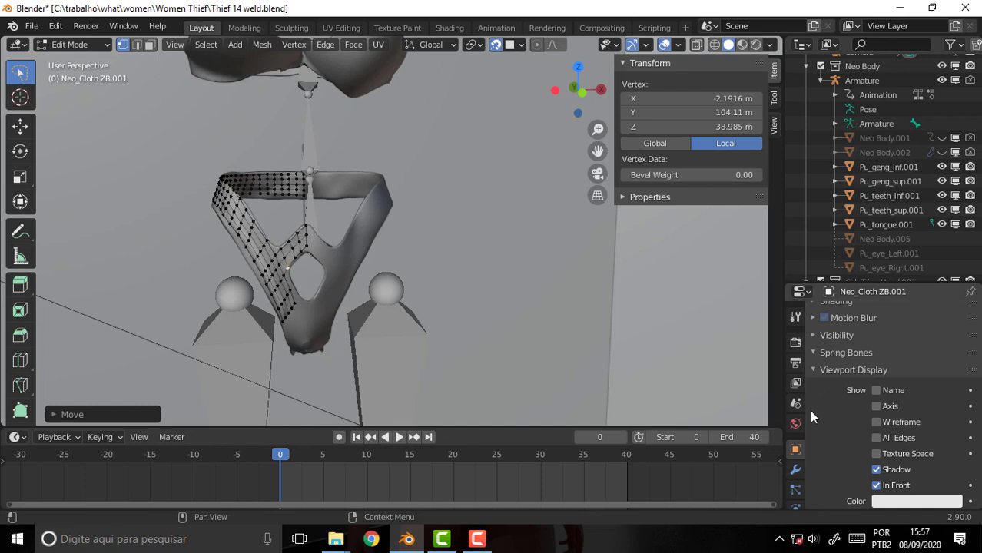
- Add a Mirror modifier to Neo_Cloth ZB.001 and check the mirrored cloth
{"action": "left_click", "coordinate": [795, 342]}
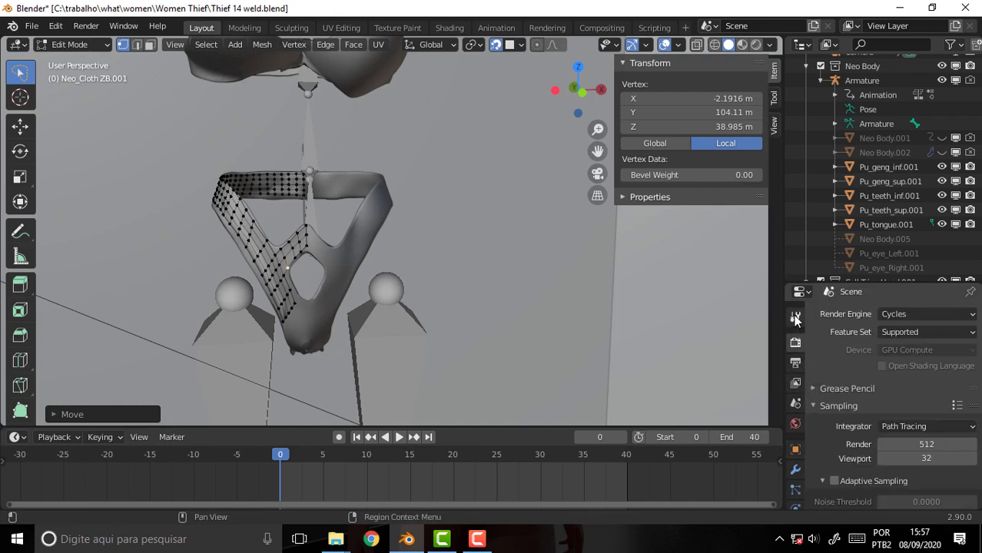
{"action": "left_click", "coordinate": [795, 471]}
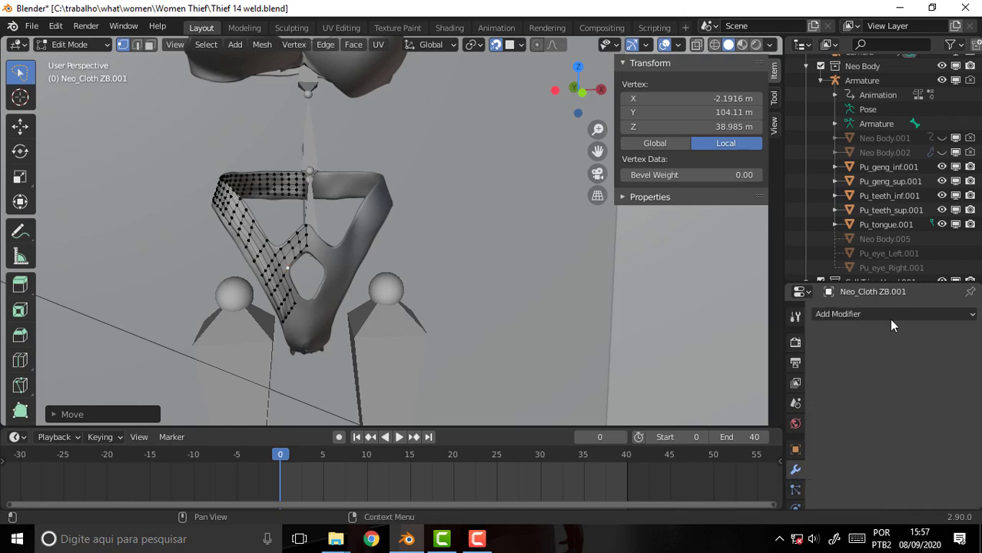
{"action": "left_click", "coordinate": [868, 312]}
{"action": "left_click", "coordinate": [719, 156]}
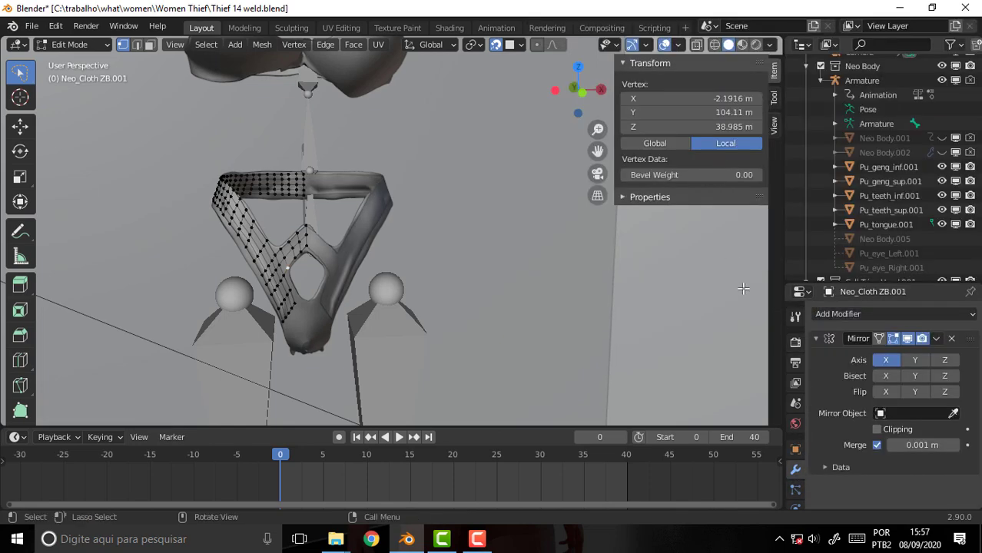
{"action": "scroll", "coordinate": [466, 234], "scroll_direction": "up", "scroll_amount": 2}
{"action": "mouse_move", "coordinate": [467, 237]}
{"action": "middle_mouse_down"}
{"action": "mouse_move", "coordinate": [167, 245]}
{"action": "mouse_move", "coordinate": [443, 217]}
{"action": "middle_mouse_up"}
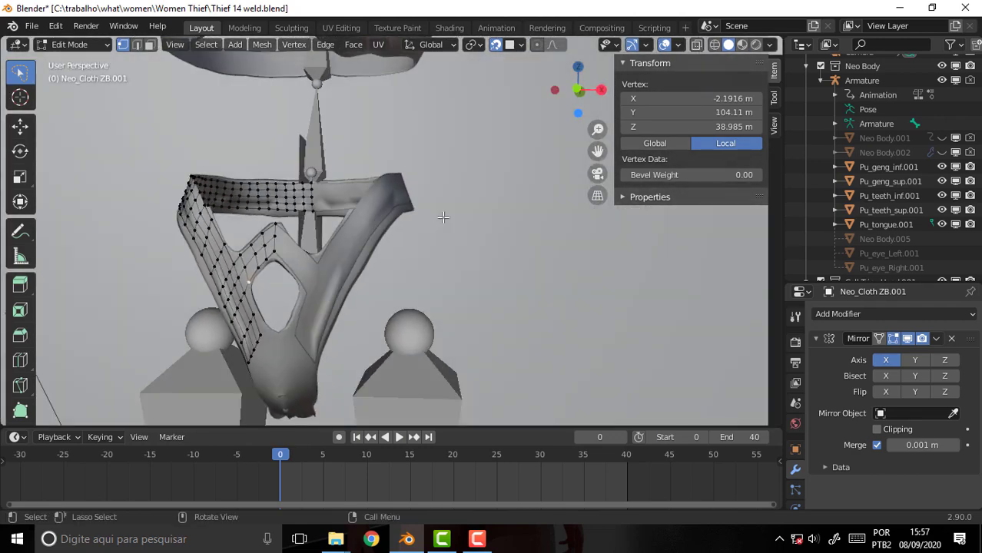